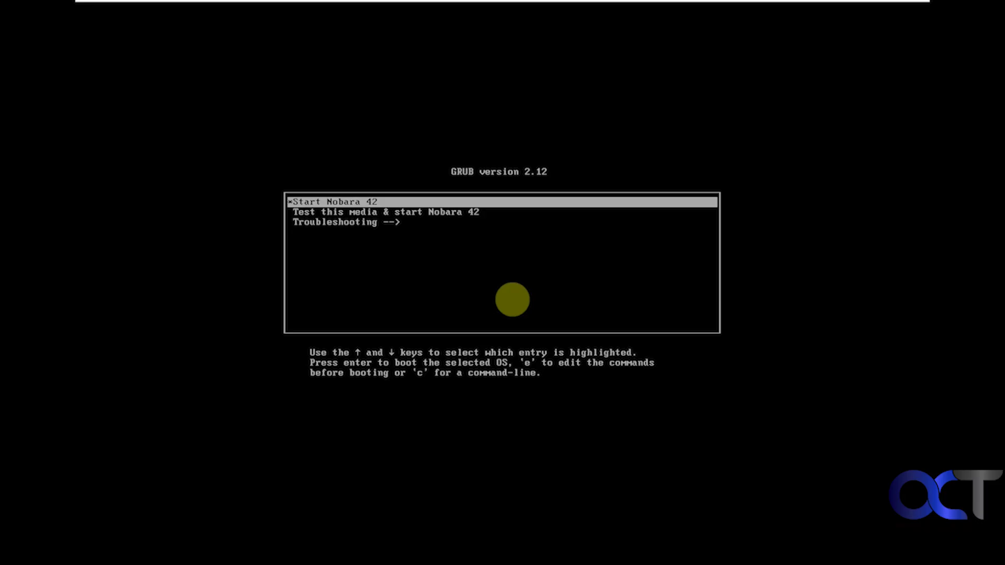
# - Move down to Test this media, then back up to boot Start Nobara 42
pyautogui.press('Down')
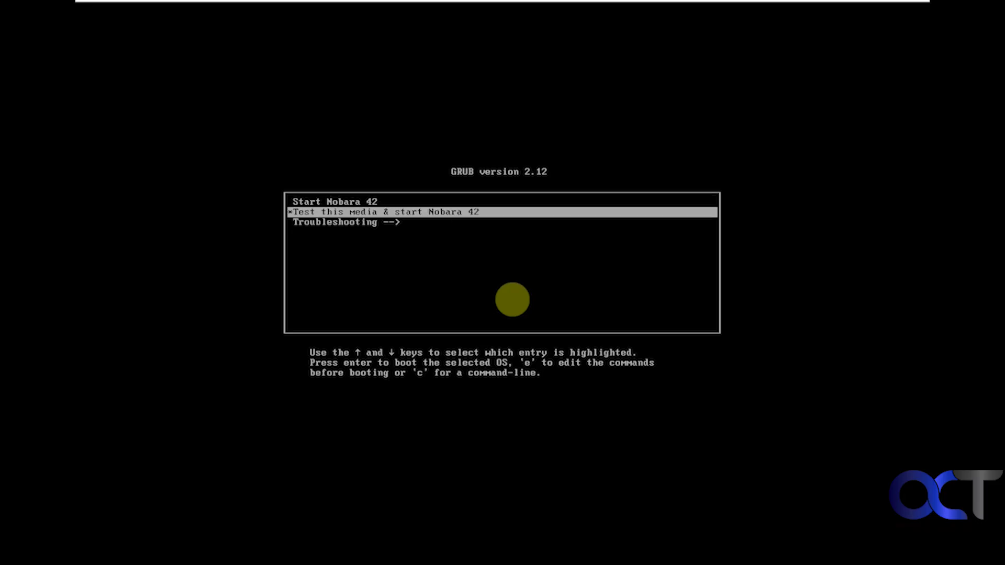
pyautogui.press('Up')
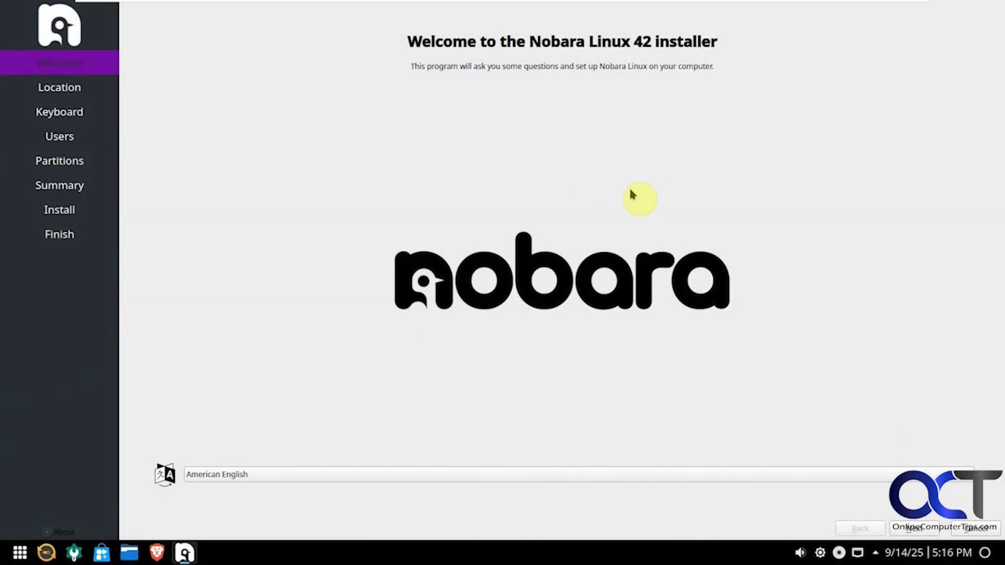
# - Quit the installer, dismiss the updates notification, and open then close the application launcher
pyautogui.click(977, 529)
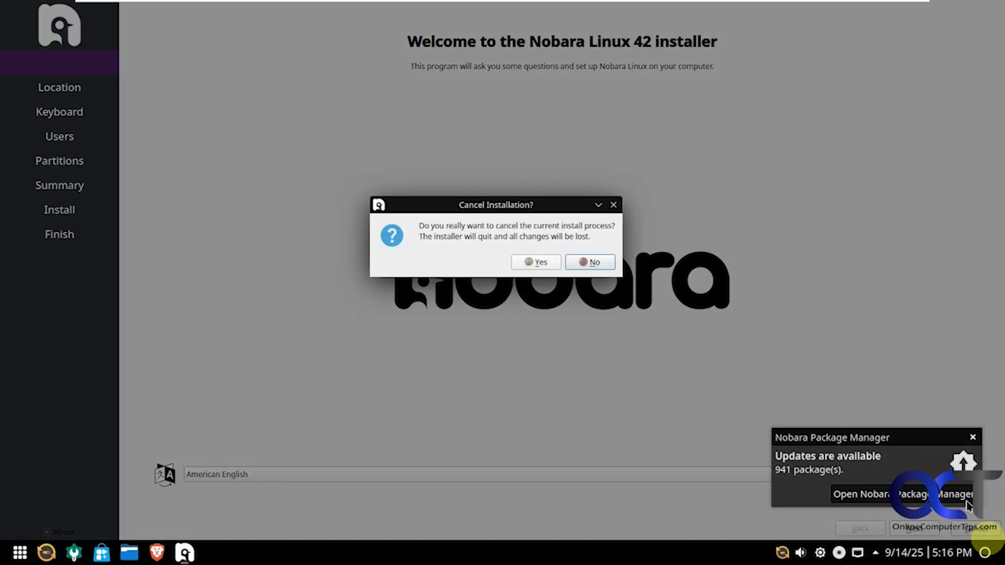
pyautogui.click(526, 265)
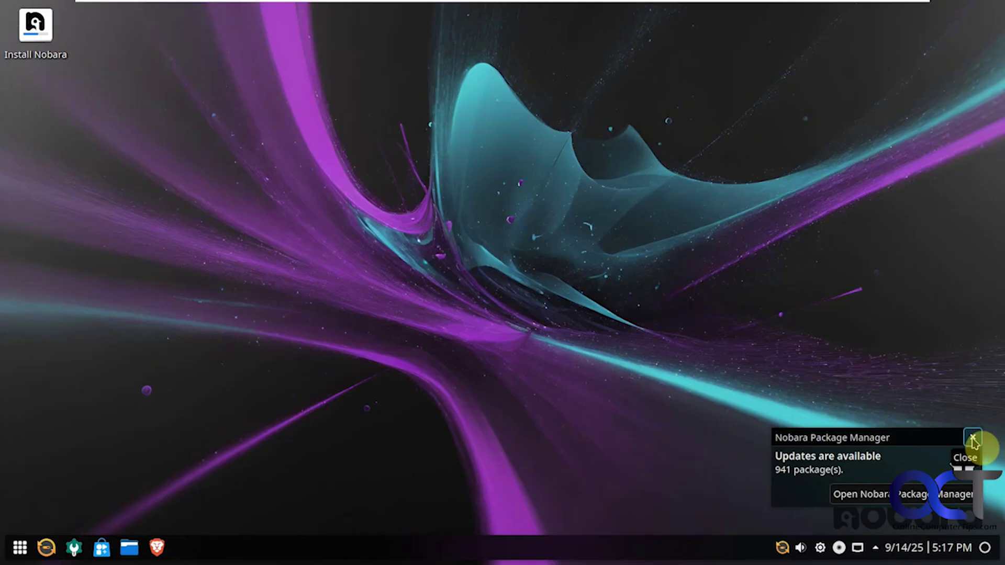
pyautogui.click(973, 440)
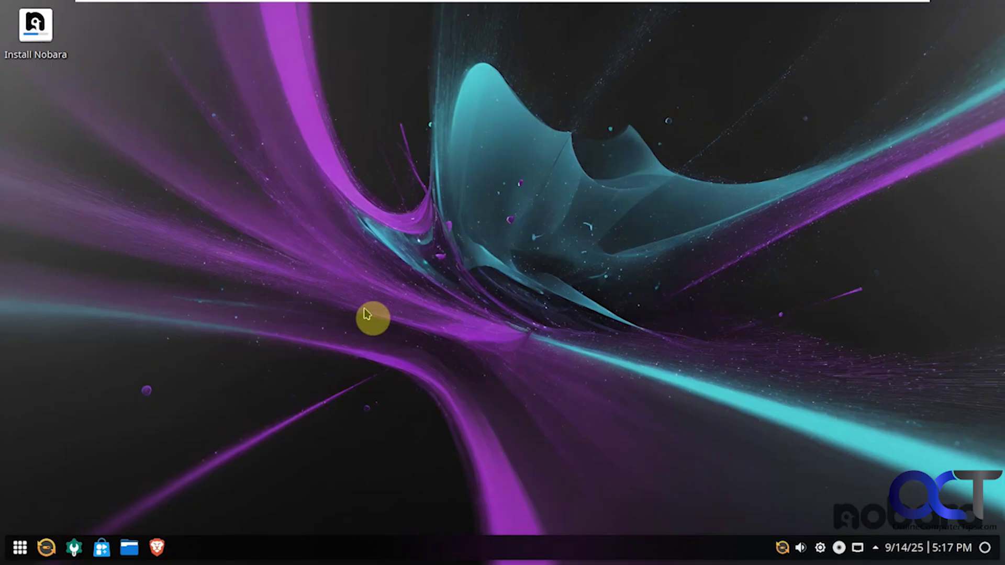
pyautogui.click(21, 547)
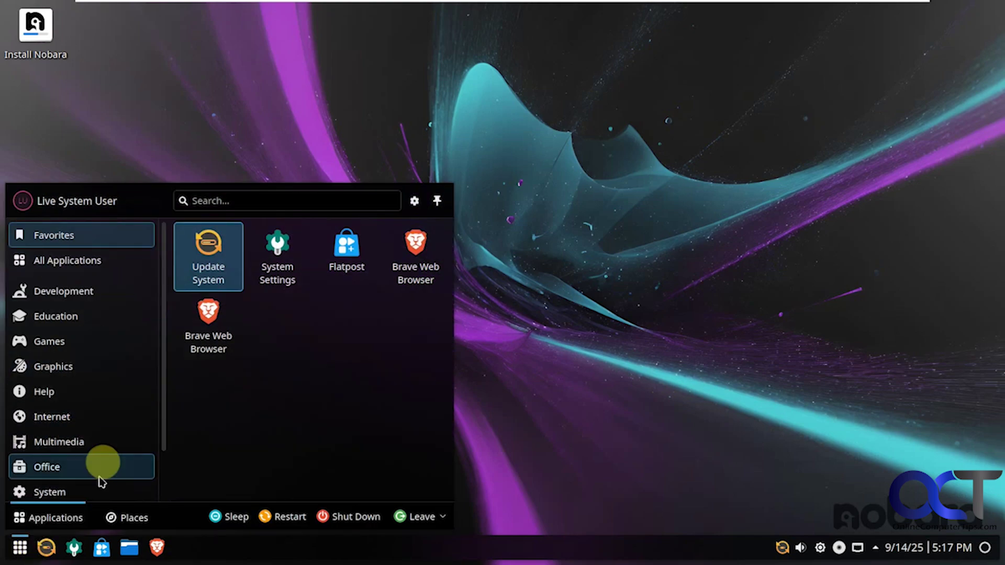
pyautogui.click(596, 341)
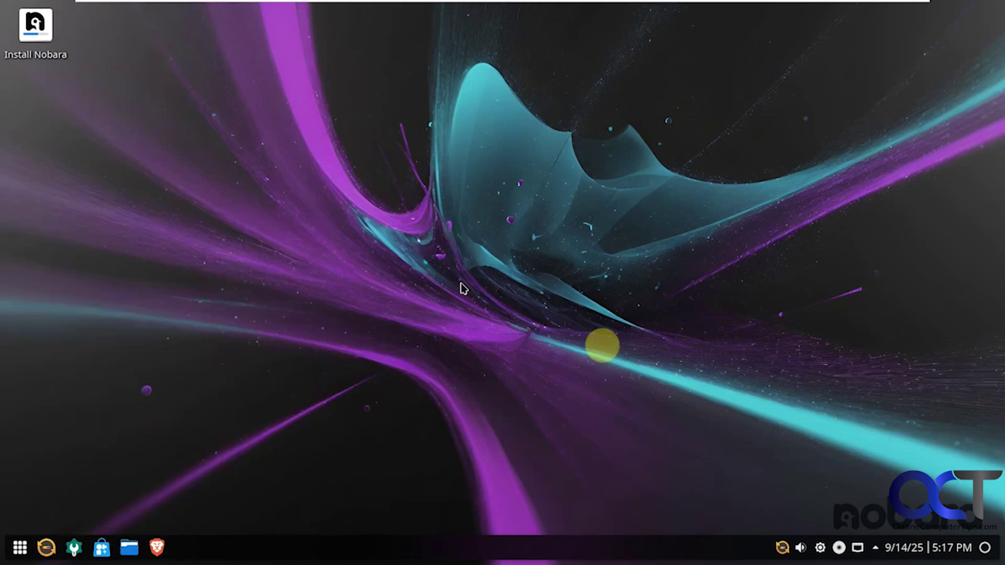
# - Relaunch Install Nobara and reset the timezone map to America/Los Angeles before continuing
pyautogui.doubleClick(36, 45)
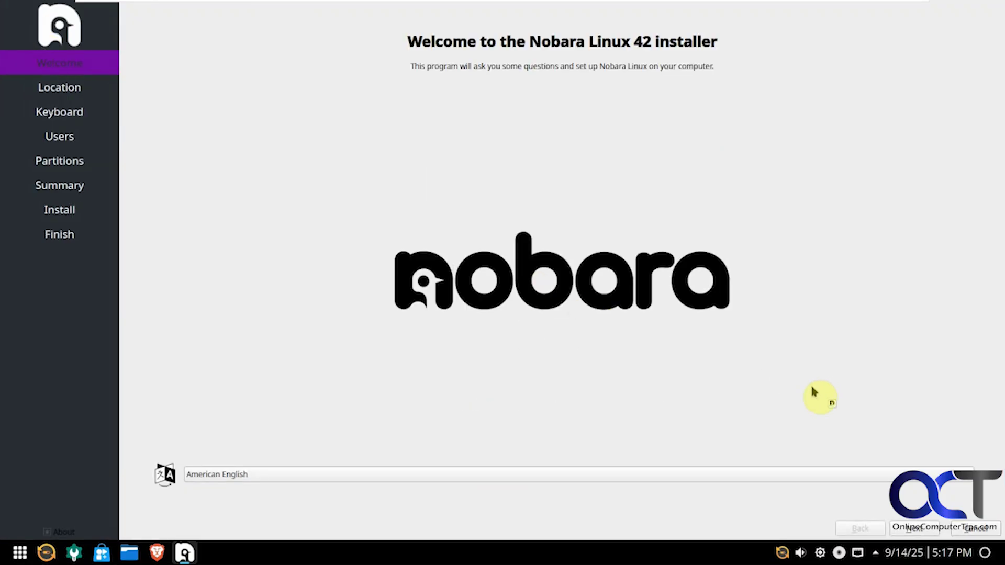
pyautogui.click(914, 529)
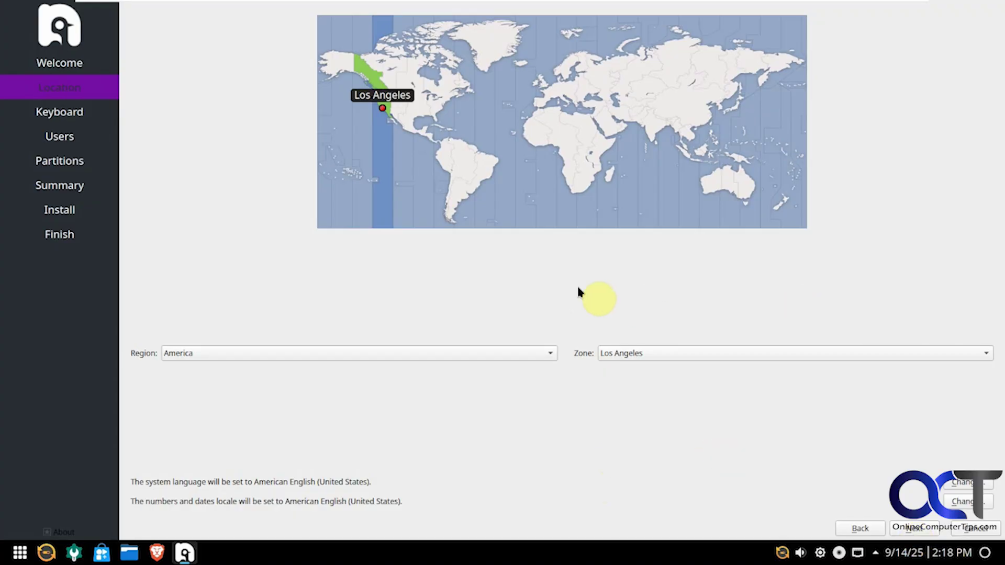
pyautogui.click(403, 167)
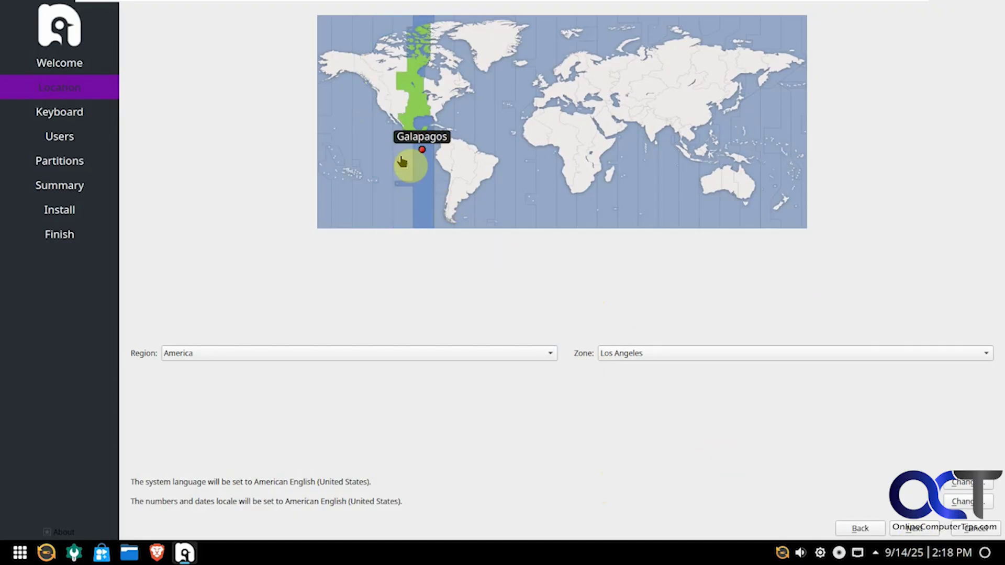
pyautogui.click(384, 147)
pyautogui.click(368, 129)
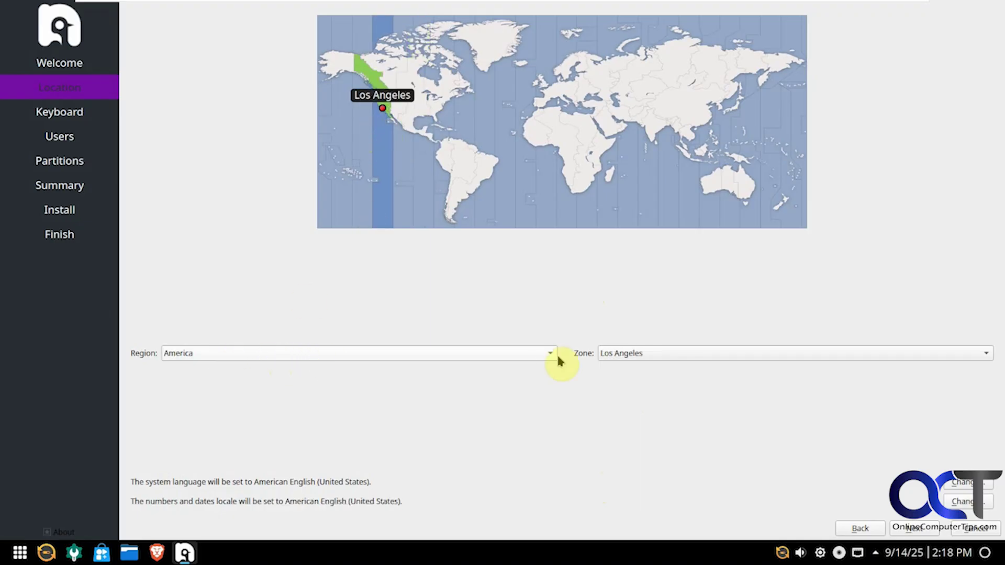
pyautogui.click(910, 529)
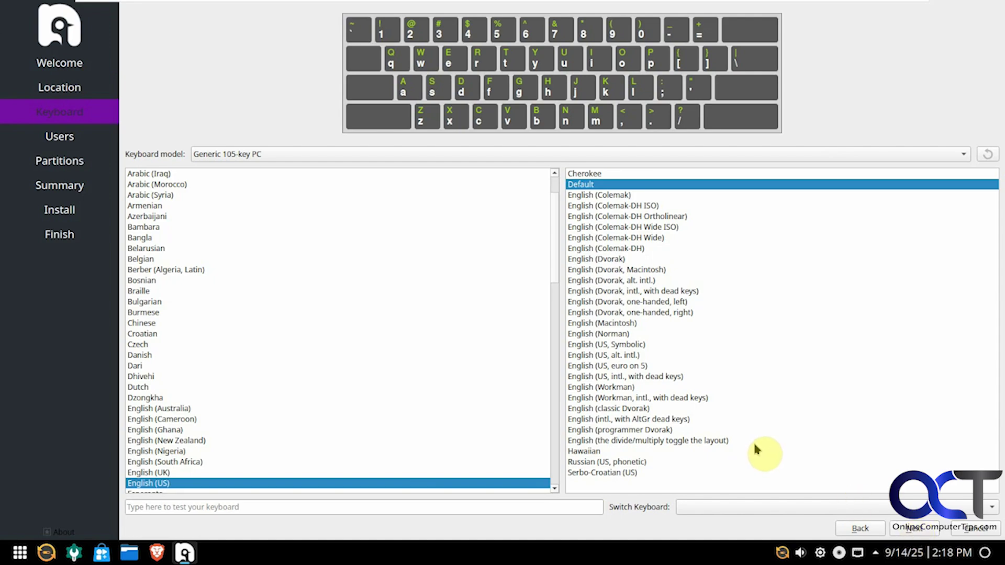
# - Enter the user's full name and set the account password, repeating it to confirm
pyautogui.click(918, 533)
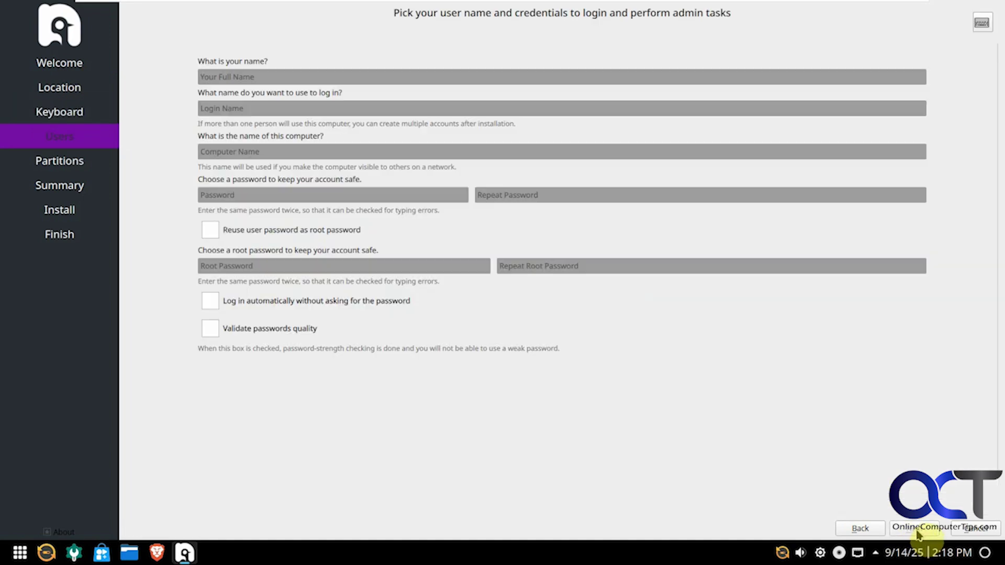
pyautogui.click(234, 77)
pyautogui.write('Bob')
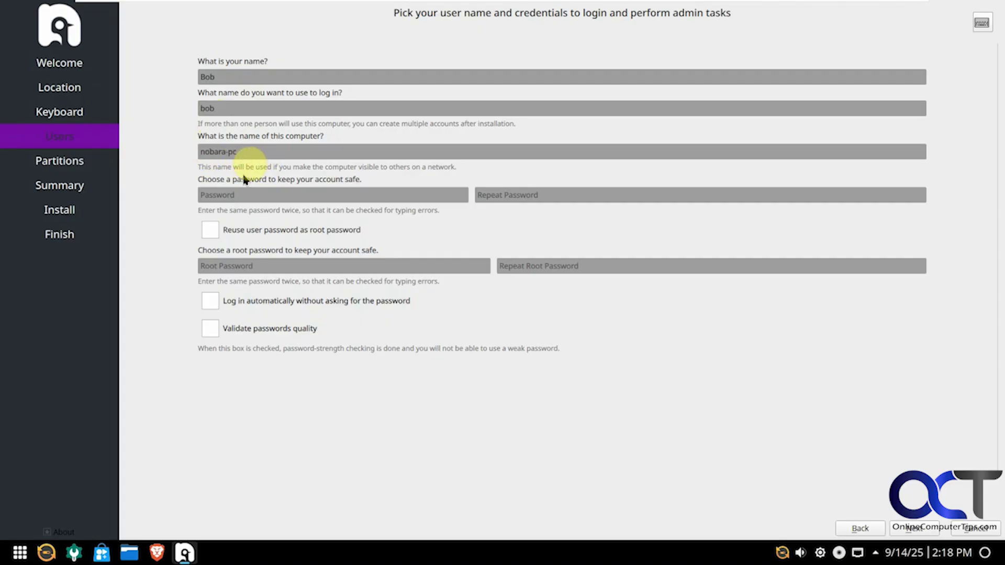
pyautogui.click(238, 195)
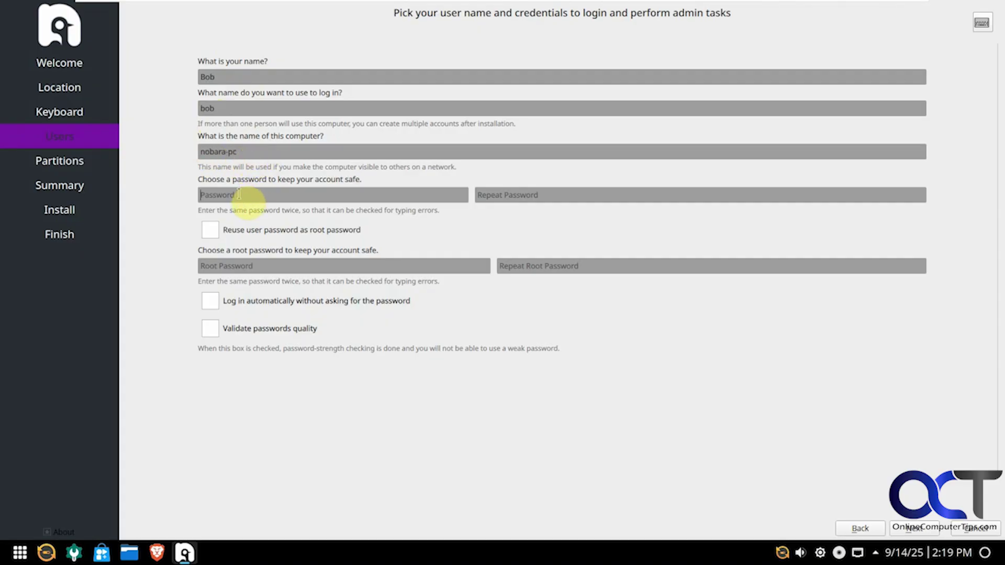
pyautogui.write('password')
pyautogui.press('Tab')
pyautogui.write('password')
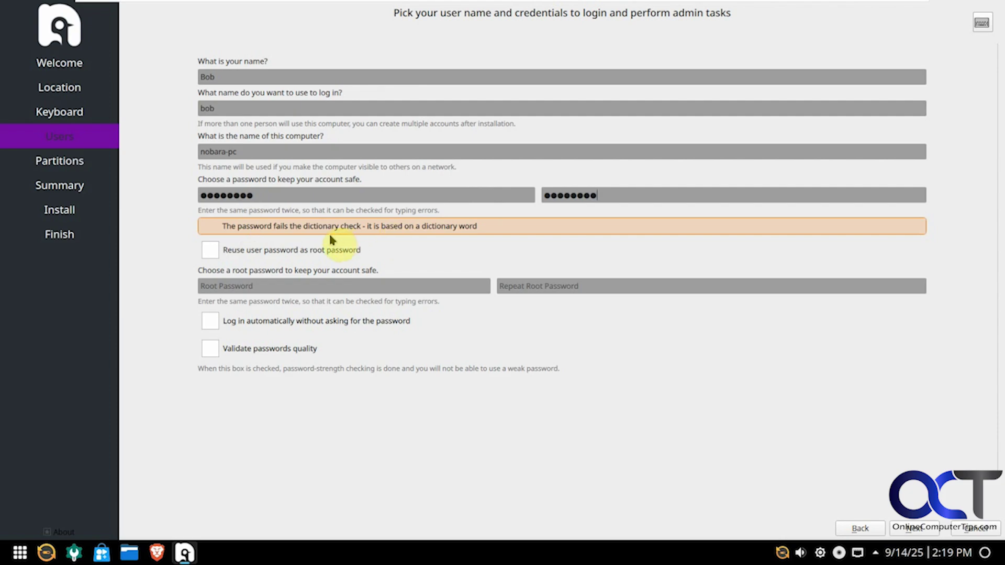
# - Reuse the user password as root password and enable automatic login
pyautogui.click(212, 251)
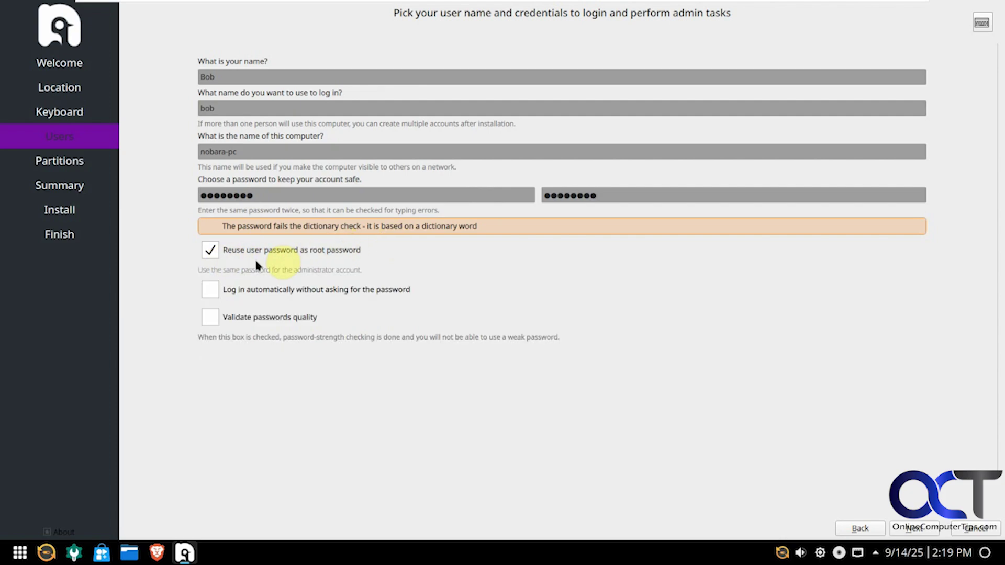
pyautogui.click(210, 291)
pyautogui.click(922, 529)
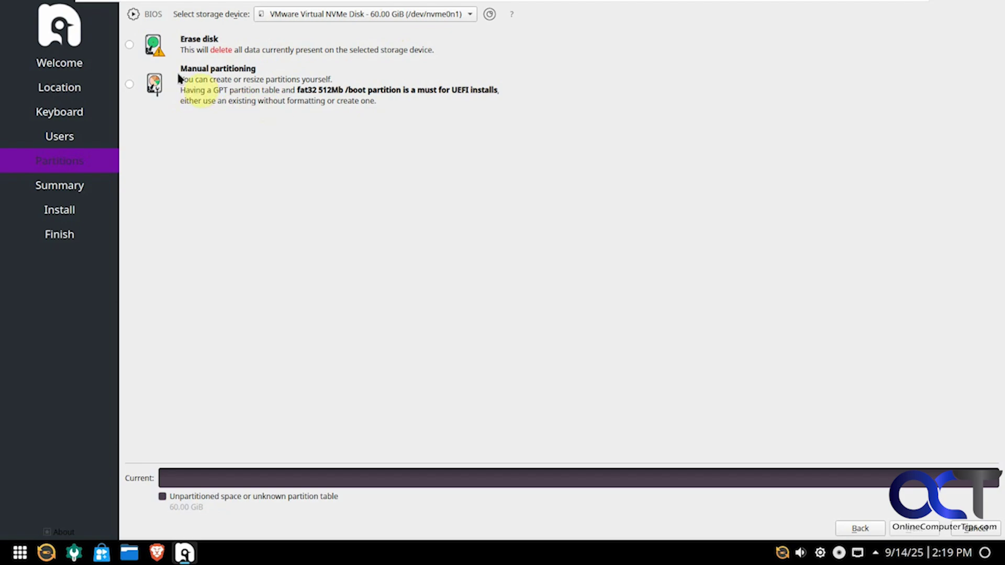
# - Select Erase disk with Swap (with Hibernate) and continue to the Summary
pyautogui.click(129, 45)
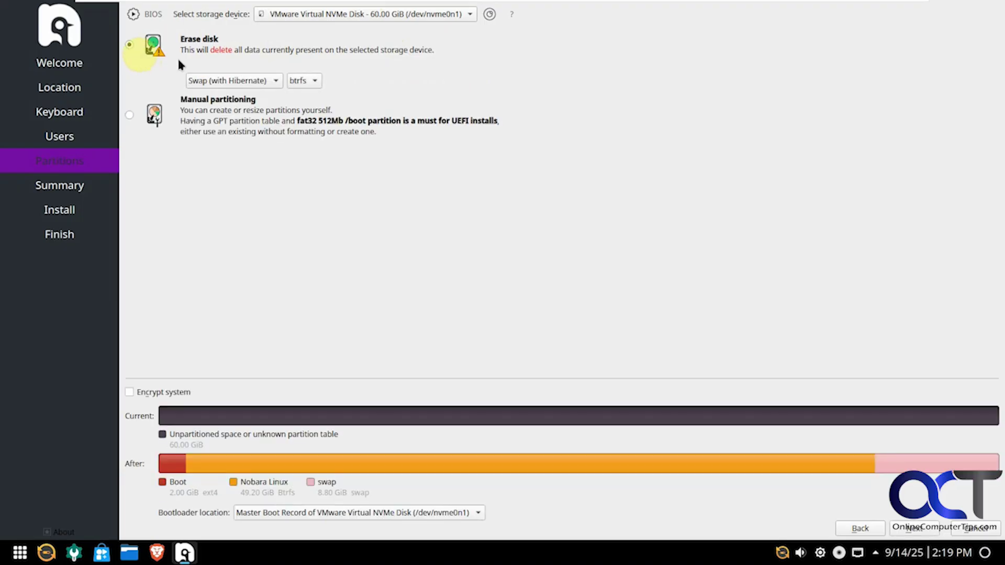
pyautogui.click(256, 82)
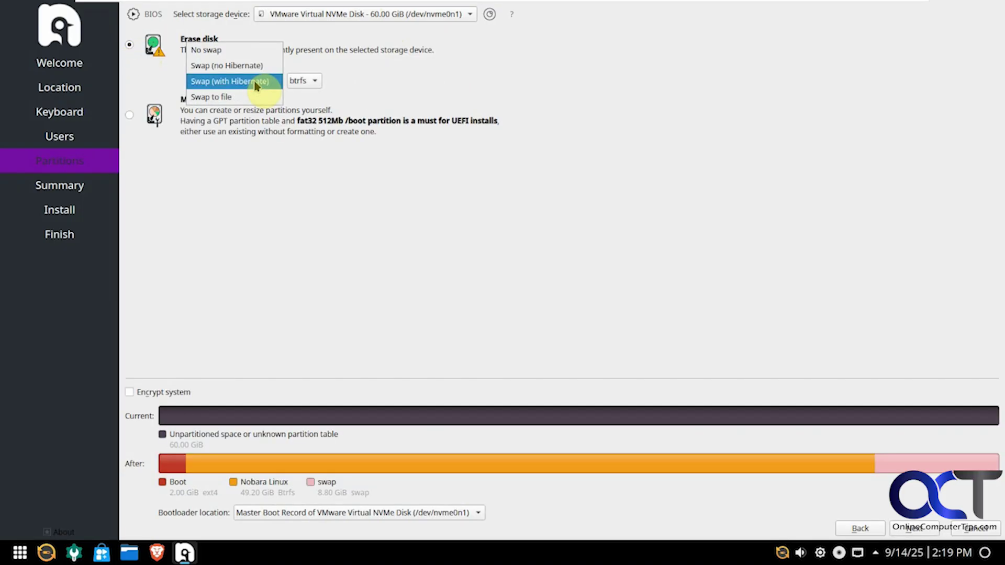
pyautogui.click(275, 180)
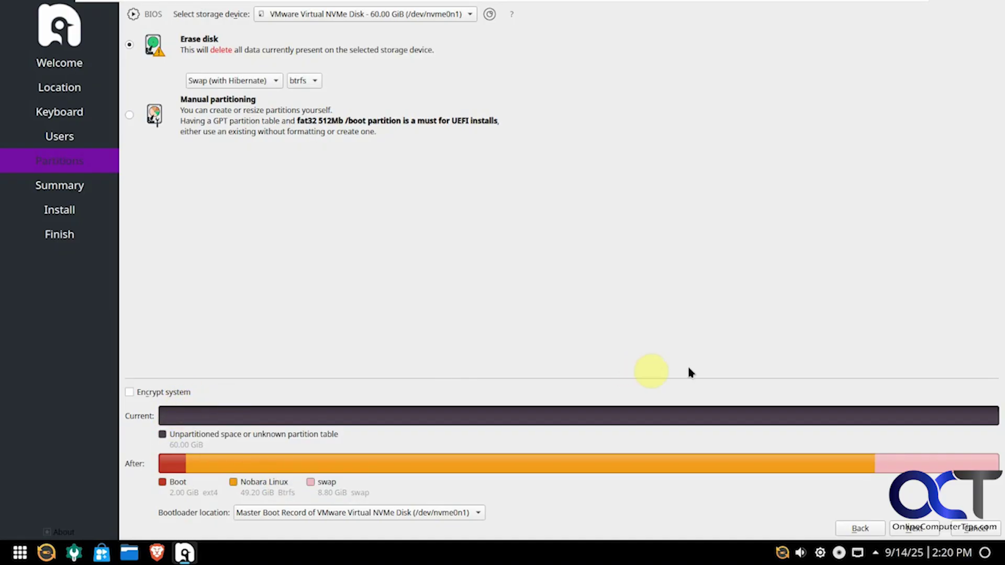
pyautogui.click(914, 529)
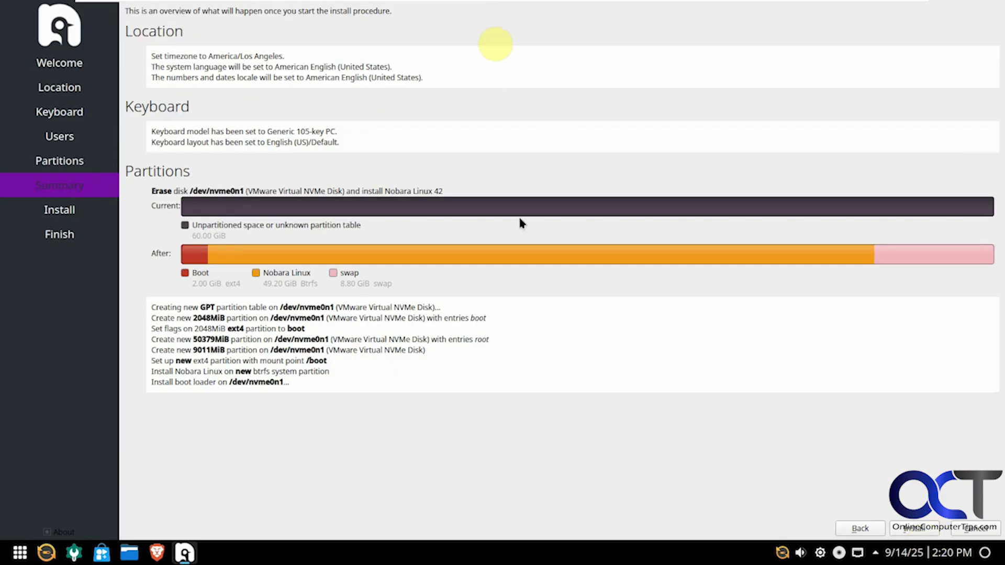
# - Start the install and confirm Install Now in the Continue with Installation dialog
pyautogui.click(924, 531)
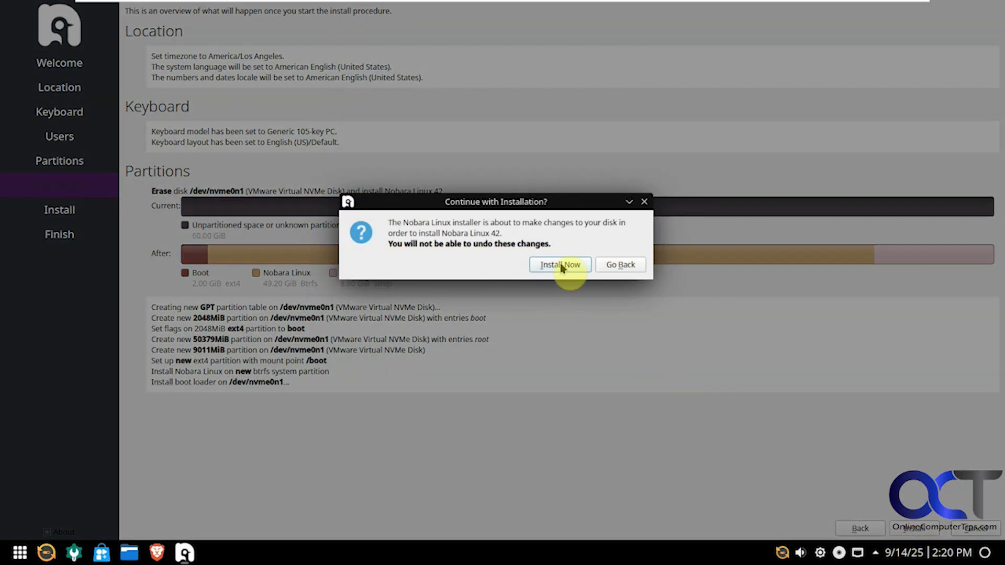
pyautogui.click(561, 265)
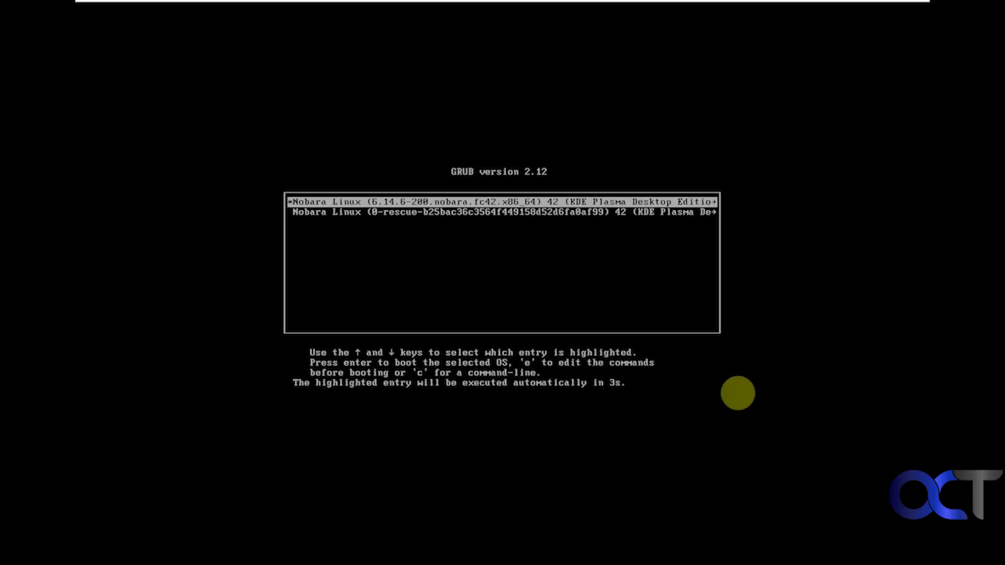
# - Halt the GRUB countdown to boot the installed Nobara Linux entry
pyautogui.press('Up')
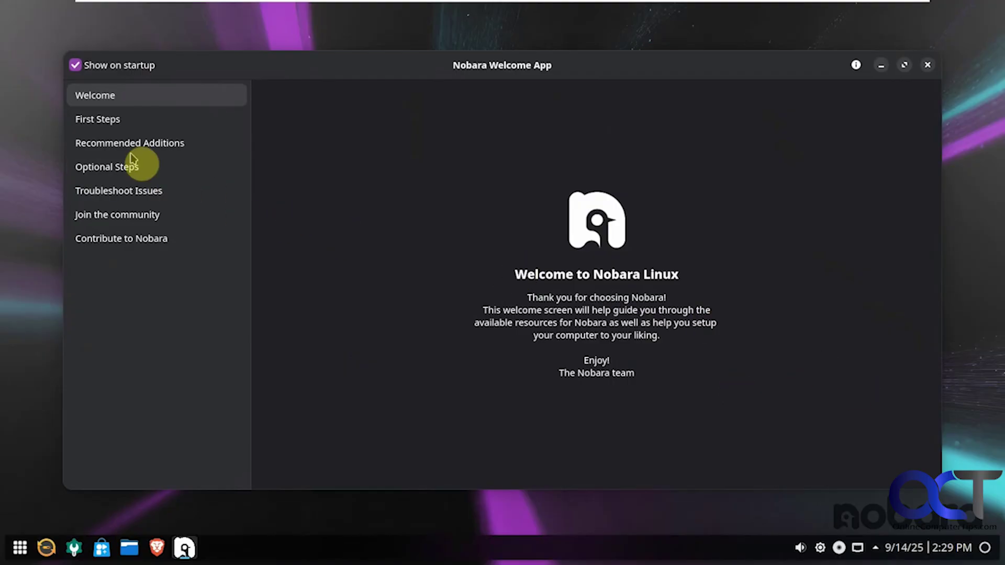
# - Browse the Welcome App pages from First Steps through Contribute to Nobara
pyautogui.click(106, 128)
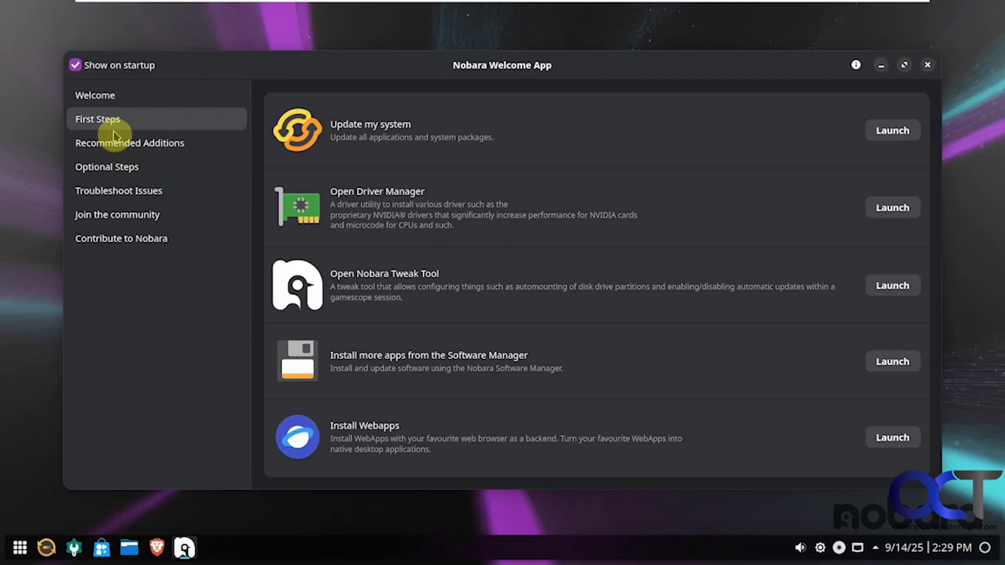
pyautogui.click(124, 147)
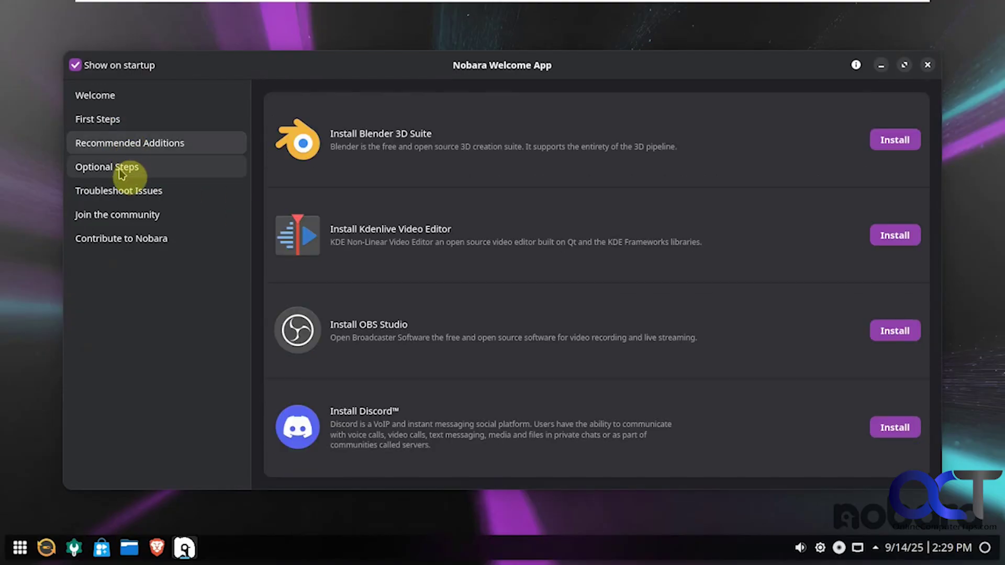
pyautogui.click(125, 168)
pyautogui.click(125, 192)
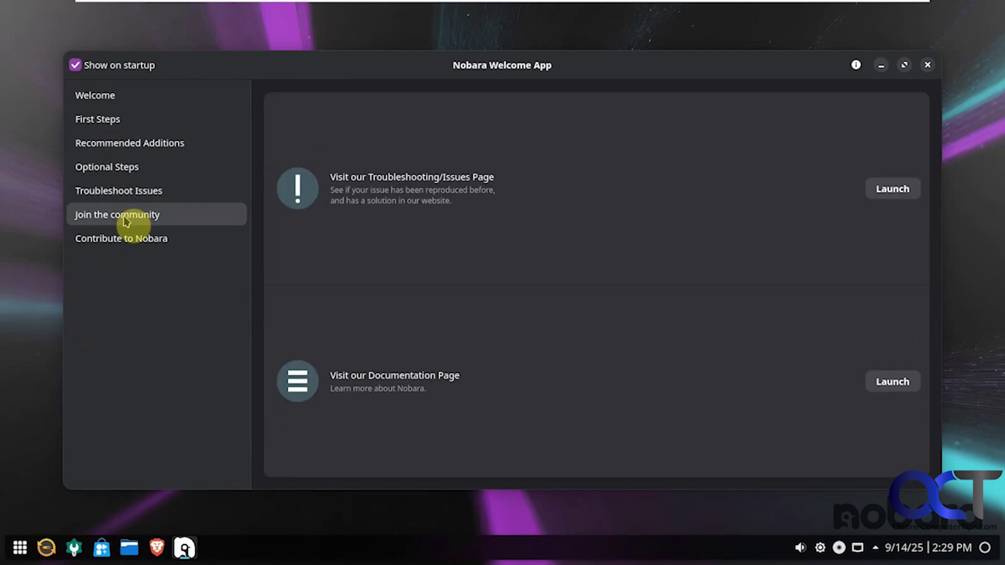
pyautogui.click(126, 216)
pyautogui.click(126, 240)
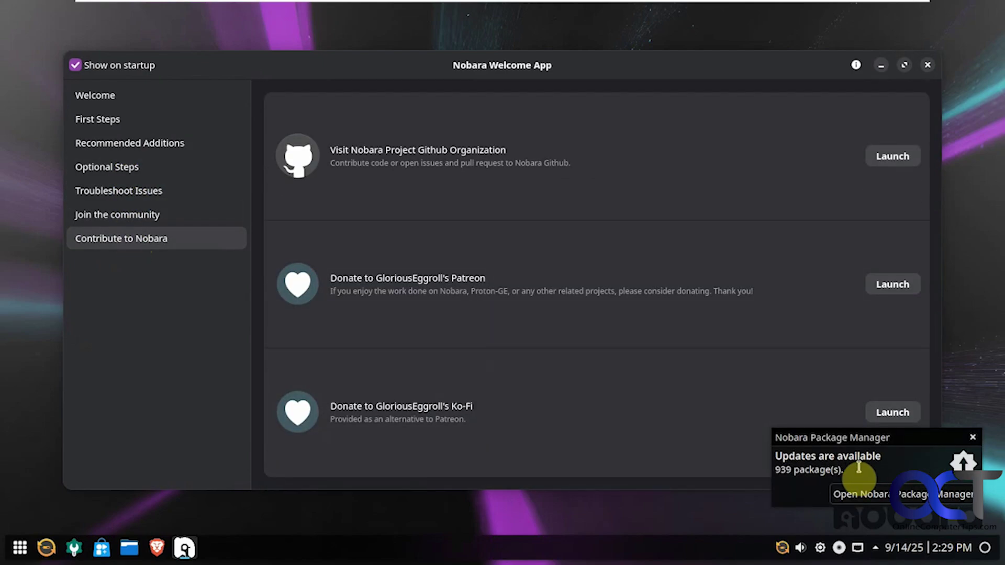
# - Dismiss the updates notification, untick Show on startup, and close the Welcome App
pyautogui.click(973, 438)
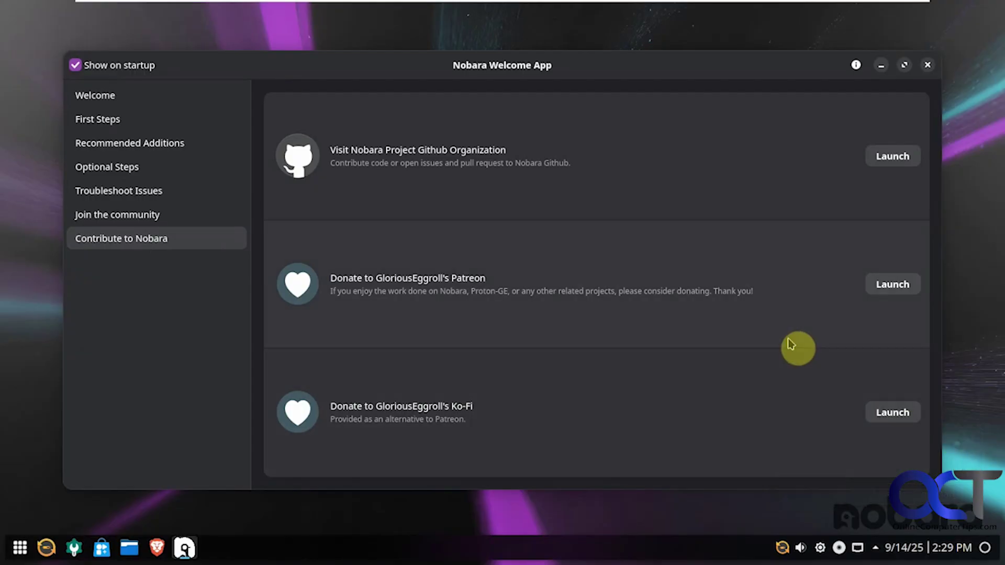
pyautogui.click(75, 65)
pyautogui.click(926, 66)
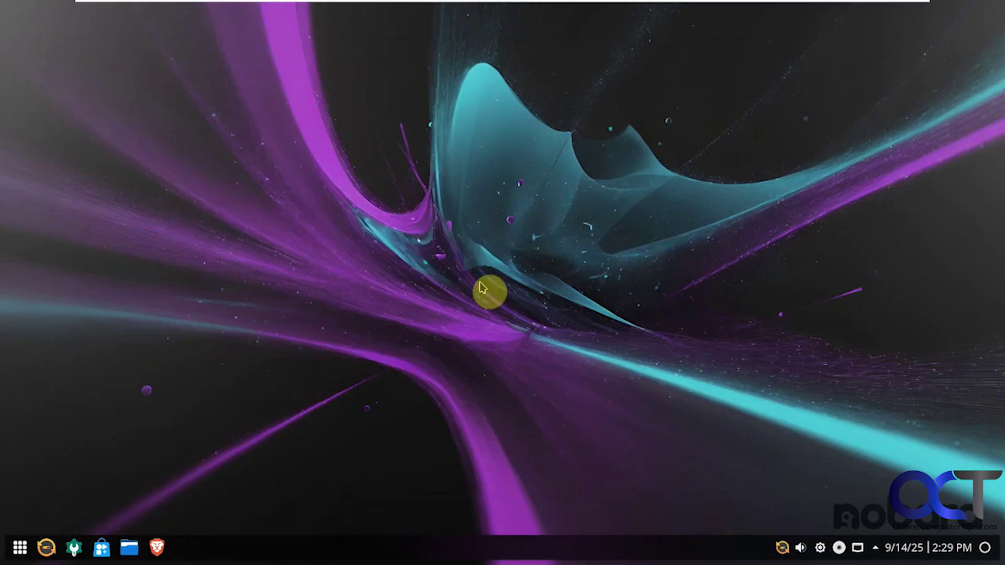
# - Open the panel settings, then accept the required system update and authenticate as super user
pyautogui.rightClick(257, 558)
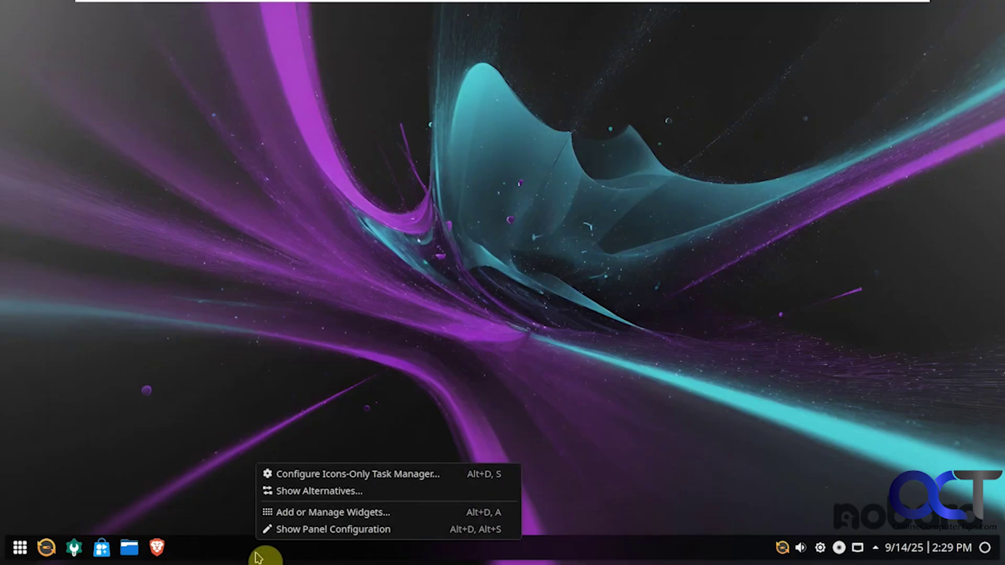
pyautogui.click(293, 529)
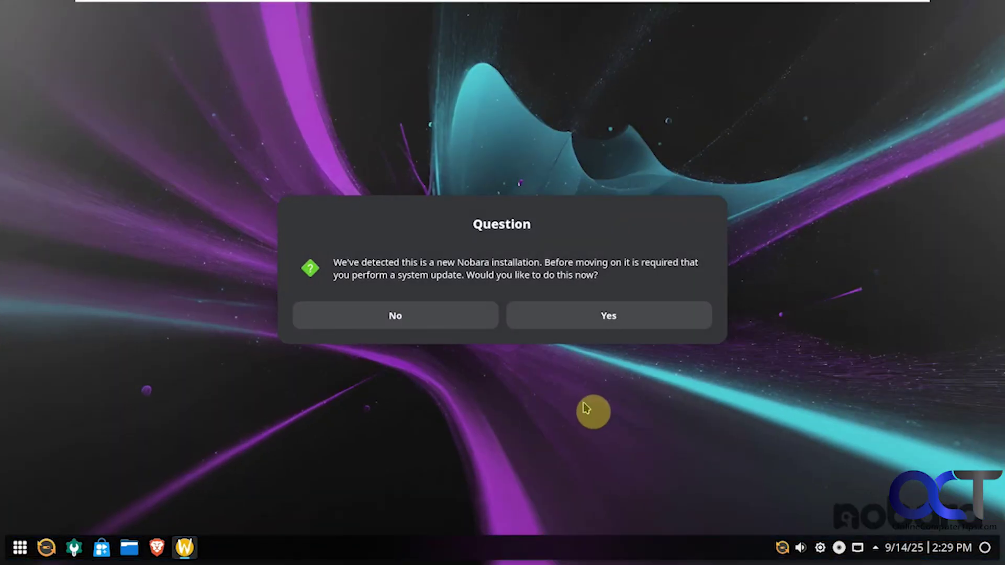
pyautogui.click(608, 318)
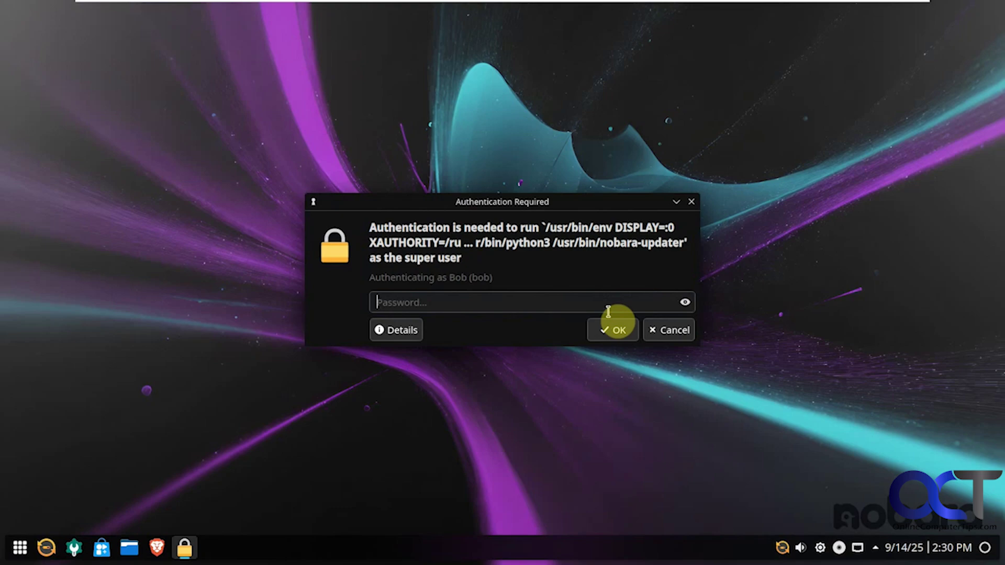
pyautogui.write('••••••••')
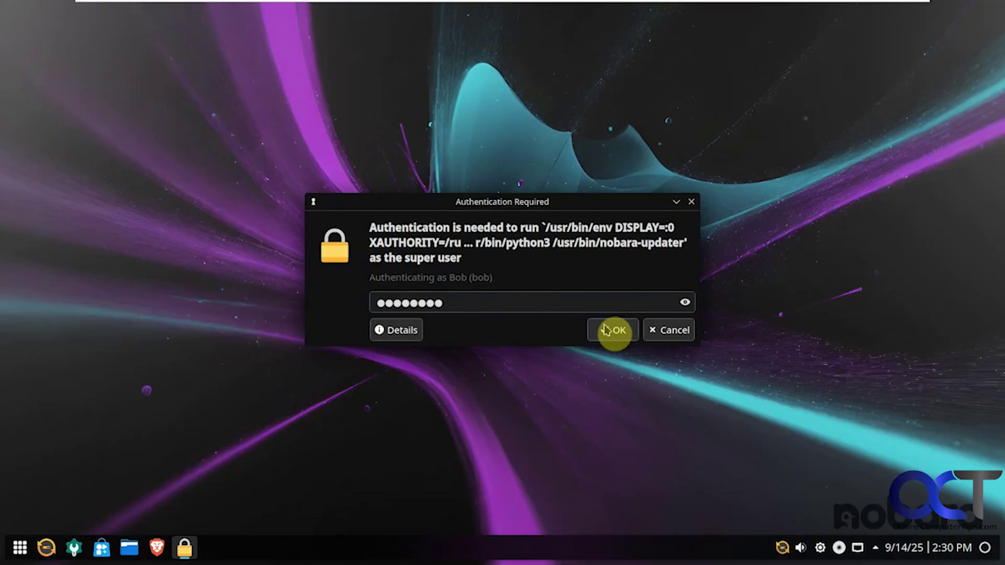
pyautogui.click(608, 327)
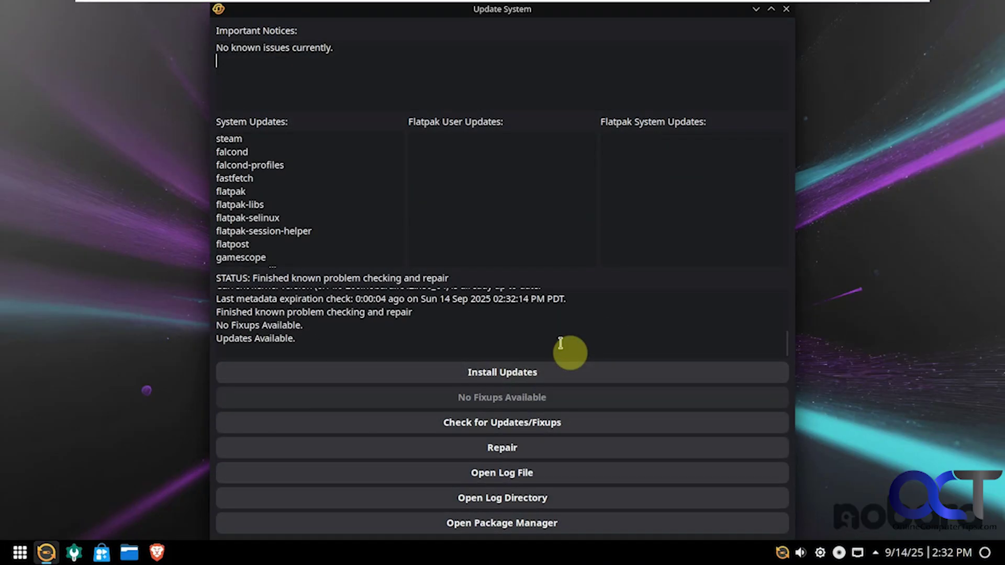
# - Run Install Updates, close the finished updater, then Restart Now from the launcher
pyautogui.click(503, 378)
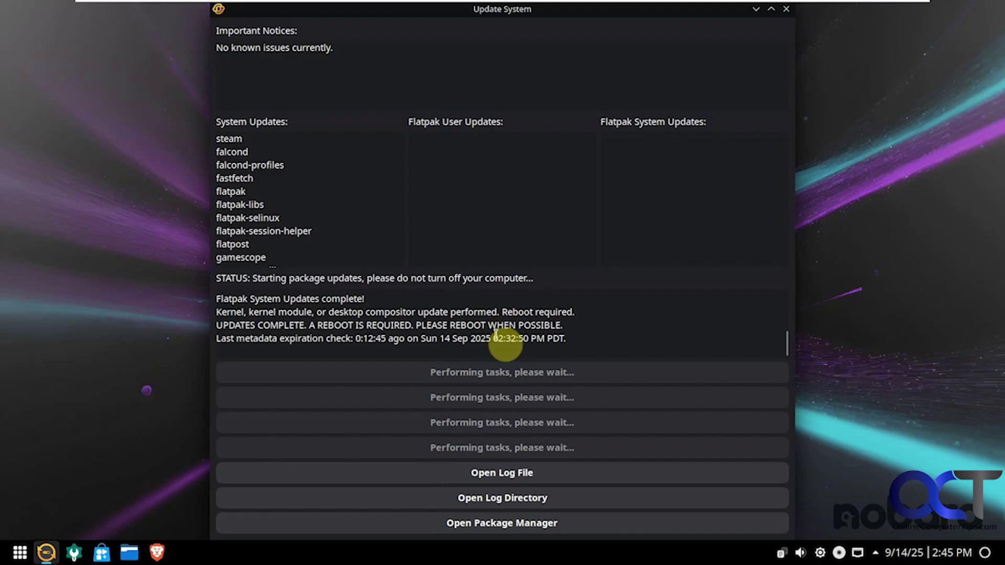
pyautogui.click(787, 10)
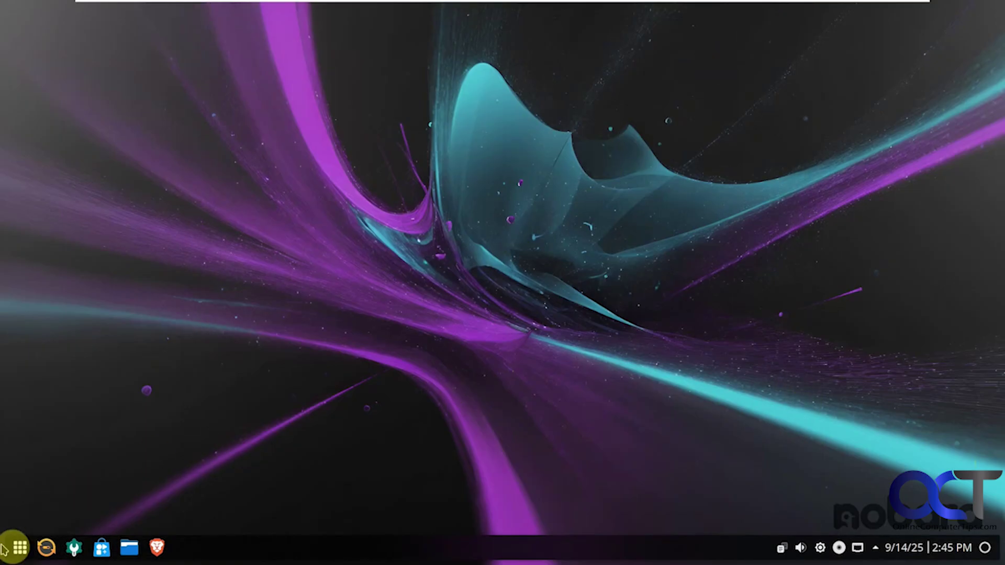
pyautogui.click(20, 549)
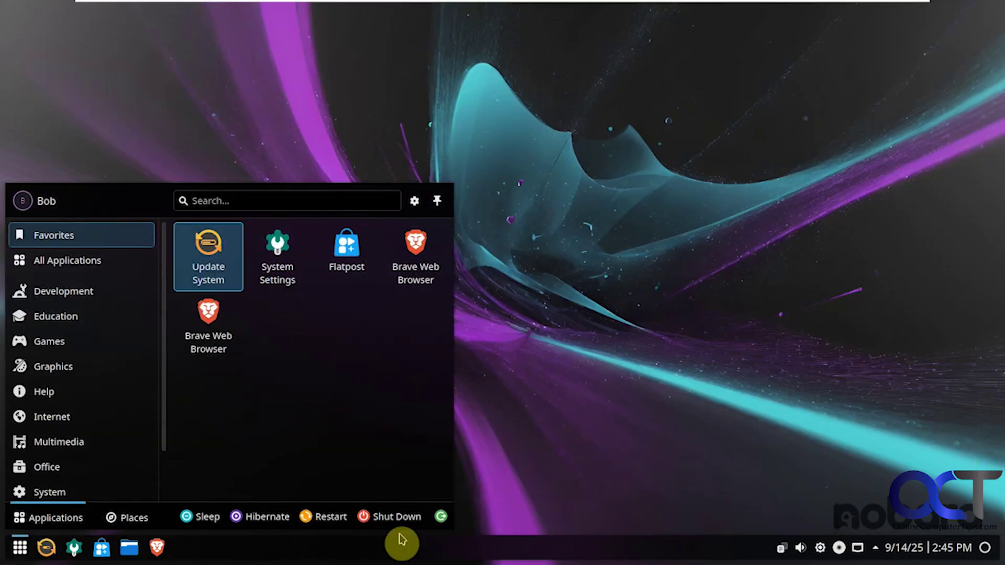
pyautogui.click(325, 518)
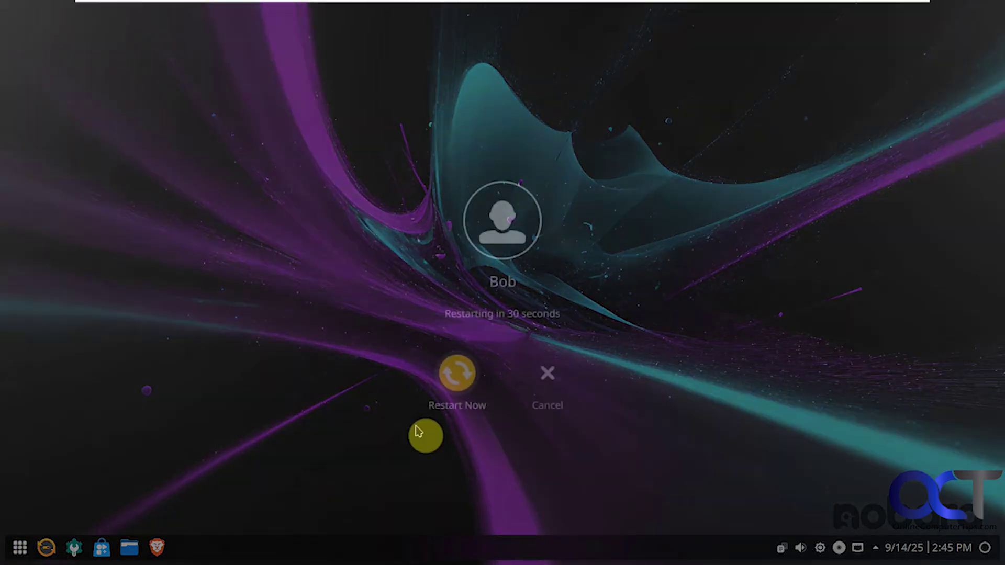
pyautogui.click(457, 373)
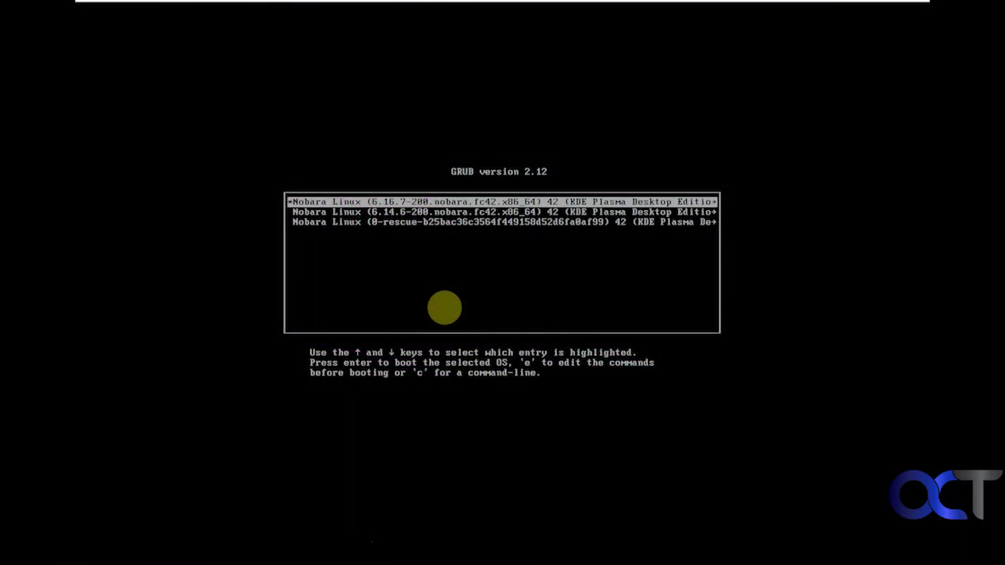
# - Compare the GRUB kernel entries, ending on the newest Nobara 6.16.7 entry to boot it
pyautogui.press('Down')
pyautogui.press('Down')
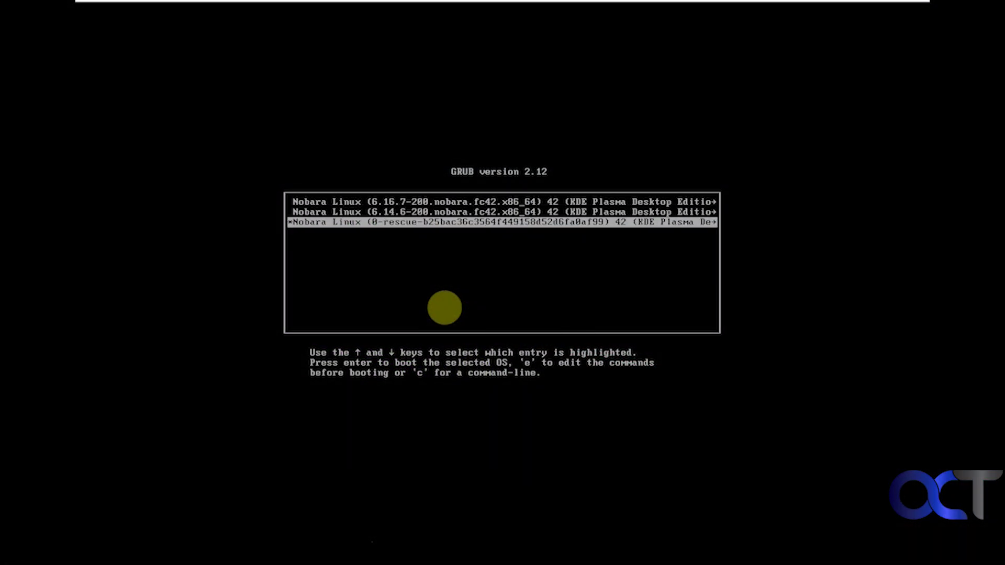
pyautogui.press('Up')
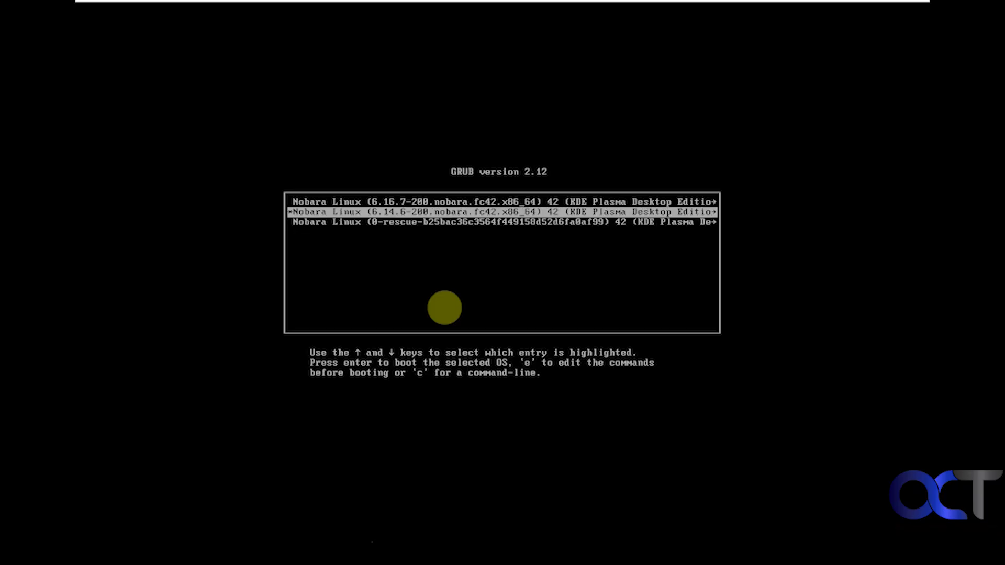
pyautogui.press('Up')
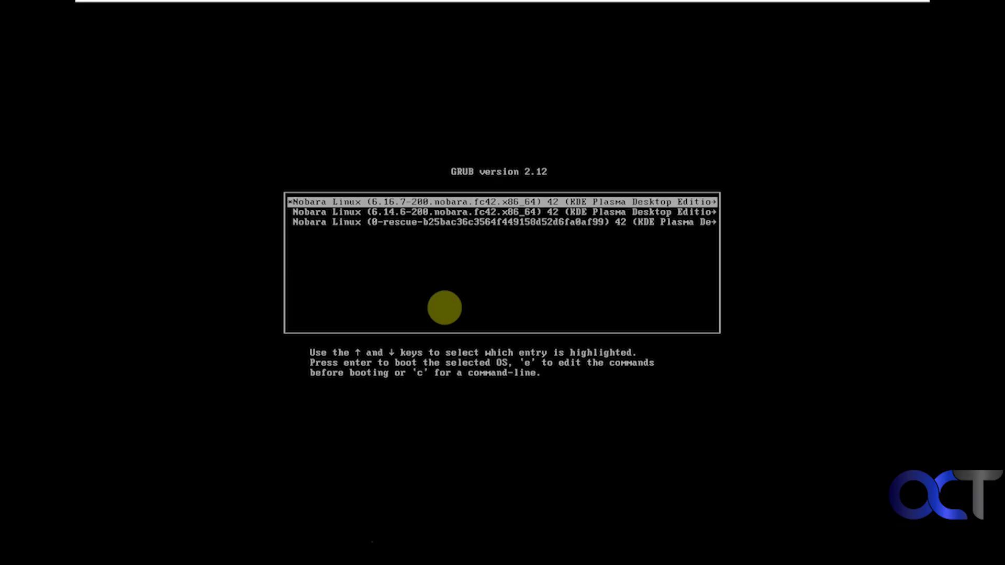
pyautogui.press('Down')
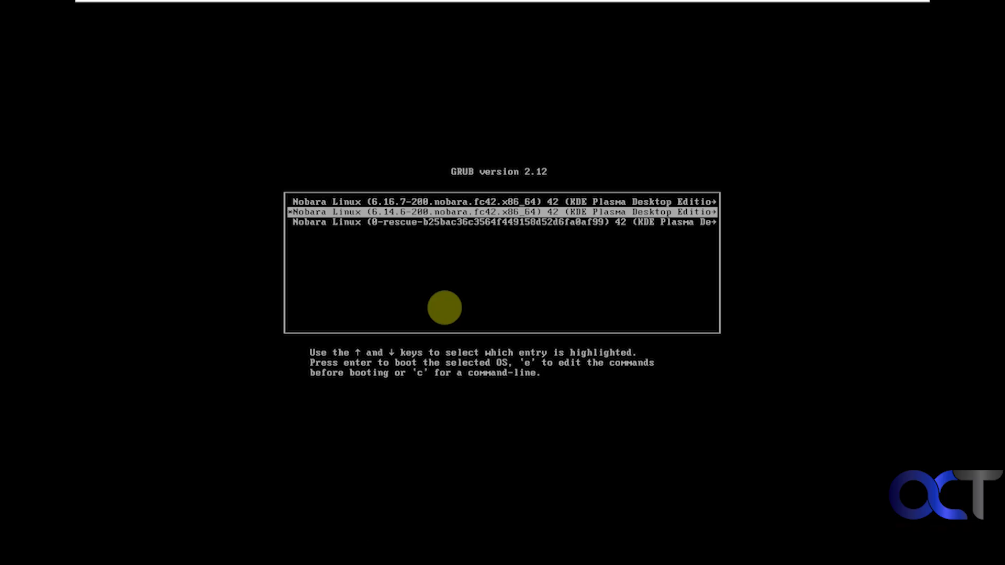
pyautogui.press('Up')
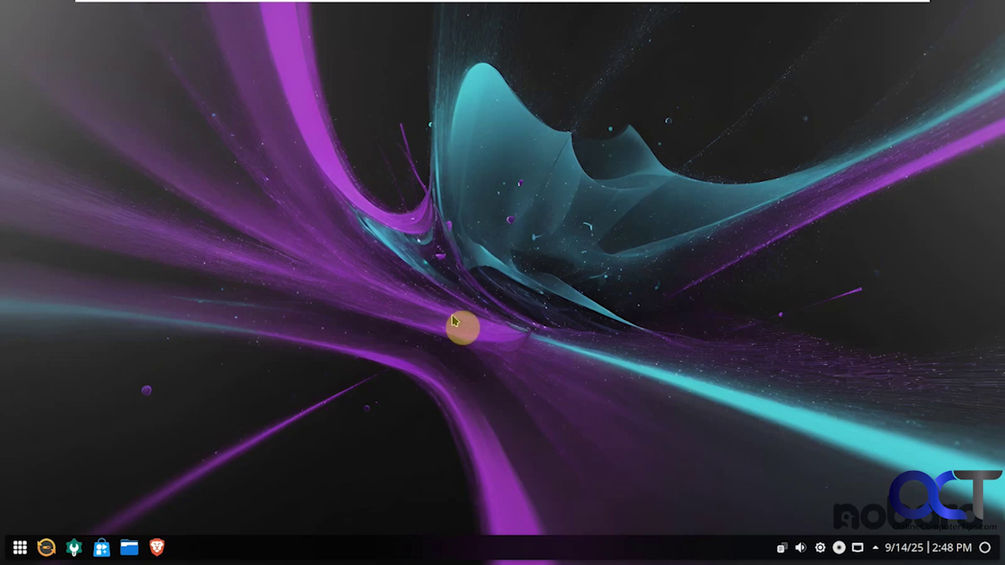
pyautogui.rightClick(418, 253)
pyautogui.moveTo(462, 264)
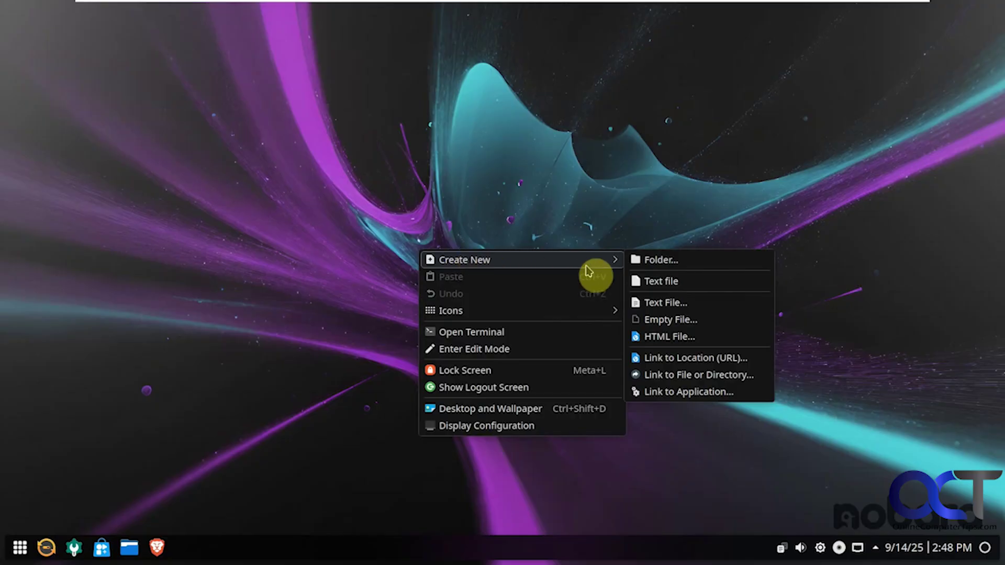
pyautogui.moveTo(571, 319)
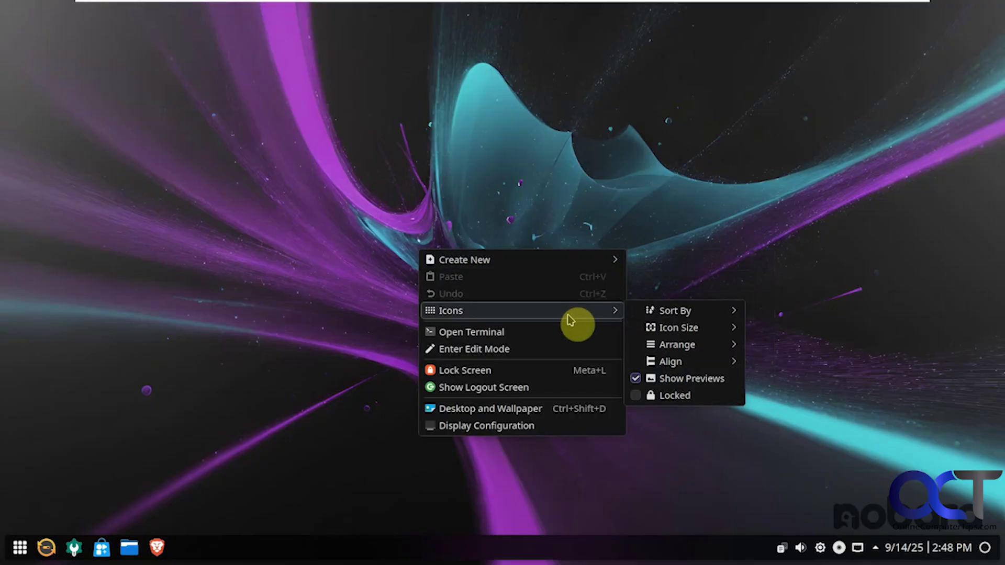
pyautogui.moveTo(687, 317)
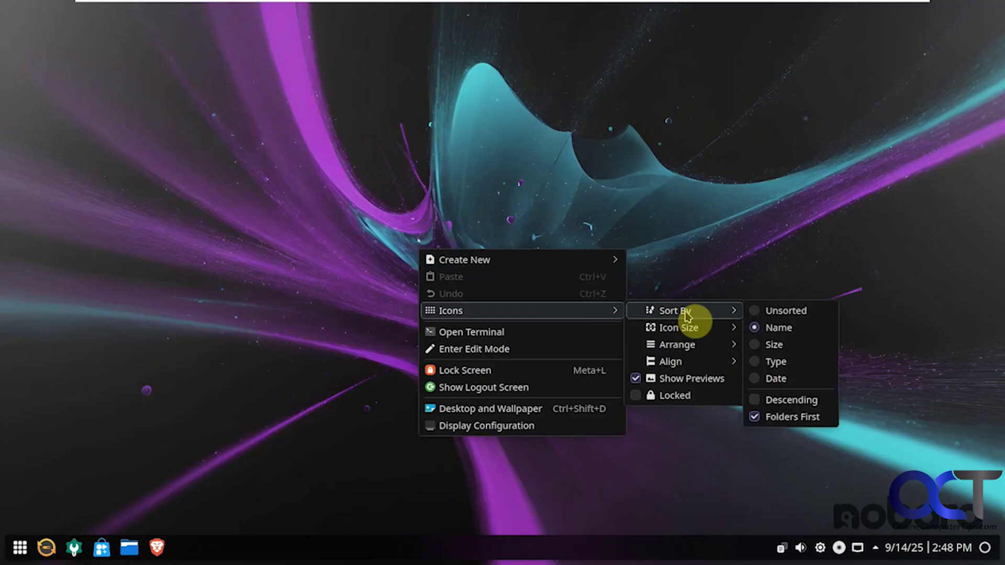
pyautogui.moveTo(688, 368)
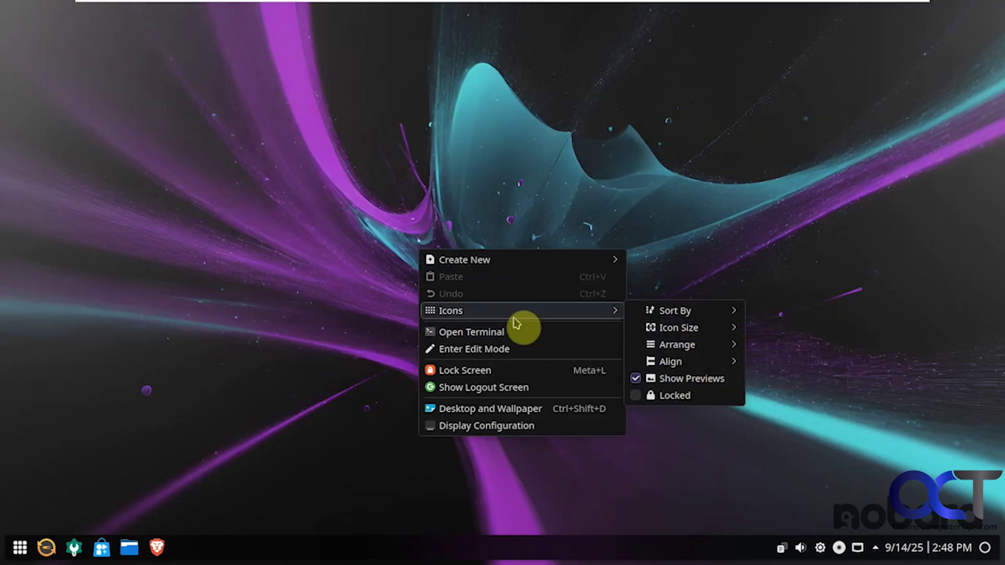
pyautogui.click(515, 349)
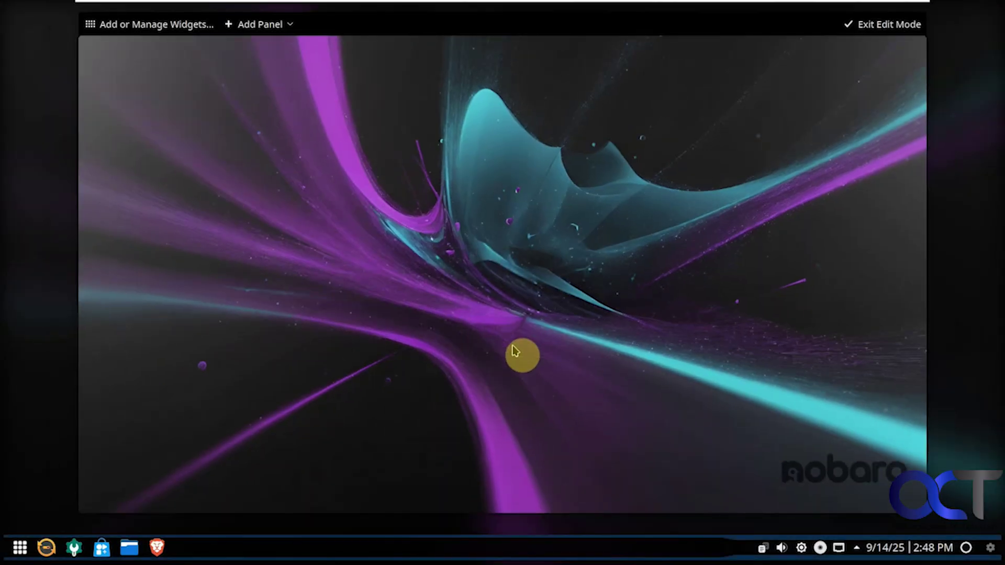
pyautogui.click(288, 26)
pyautogui.click(439, 270)
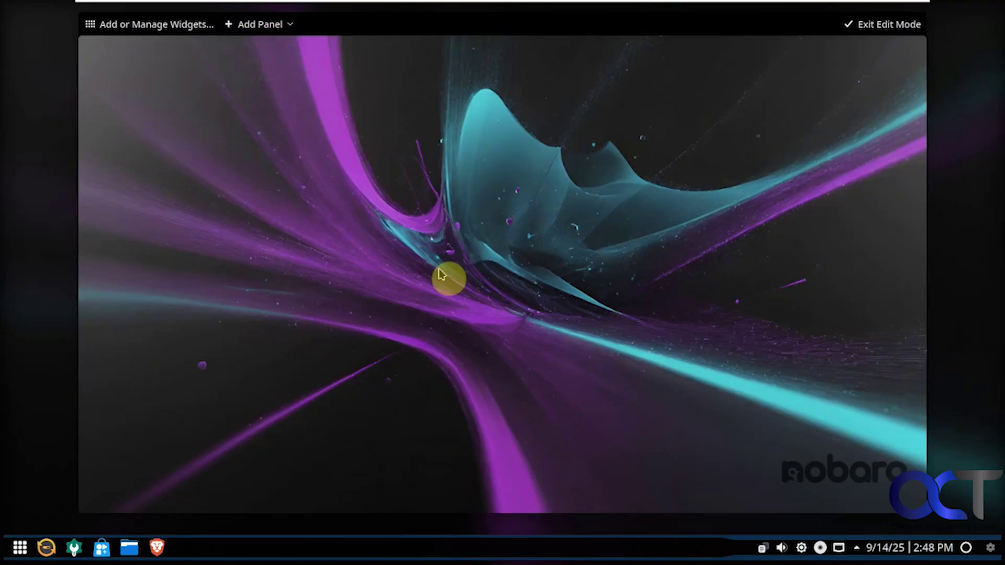
pyautogui.click(884, 27)
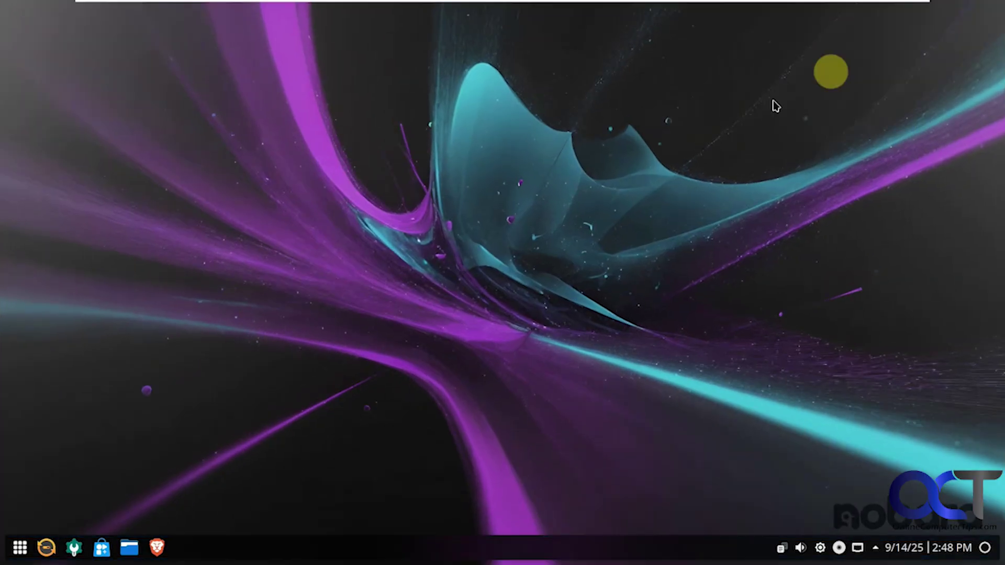
pyautogui.rightClick(484, 336)
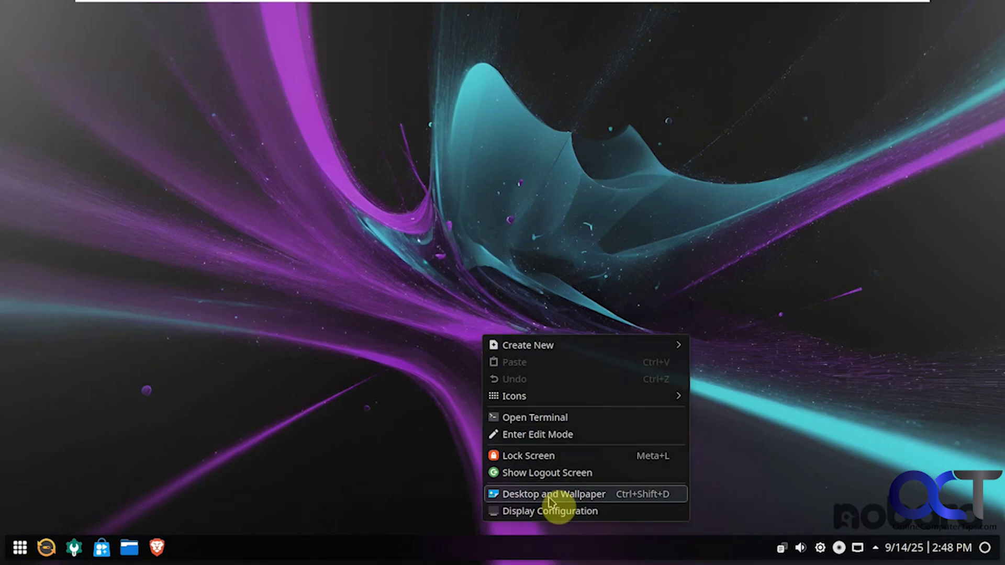
# - Open the desktop wallpaper settings and pick the summer 1am lake image
pyautogui.click(550, 500)
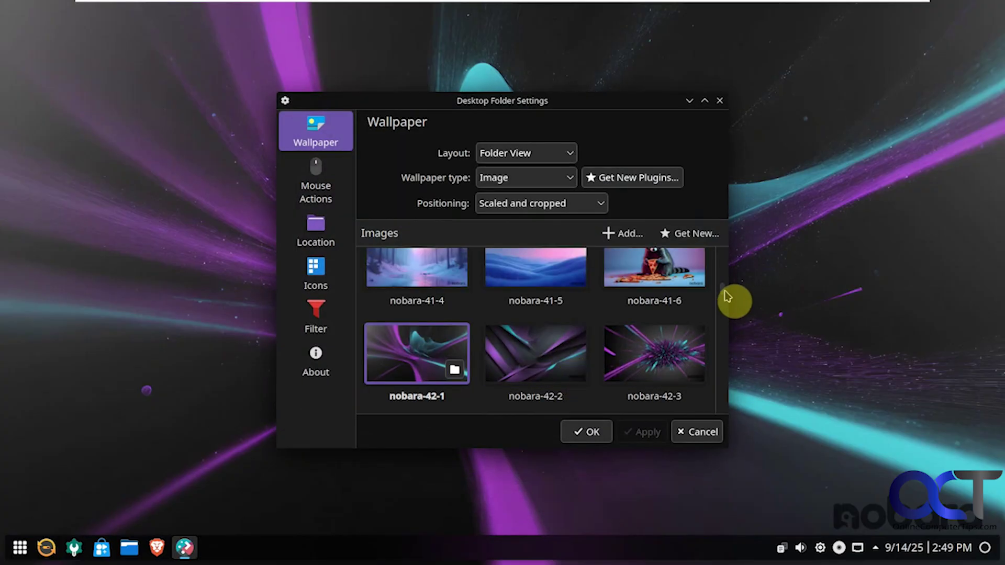
pyautogui.moveTo(726, 296); pyautogui.dragTo(725, 411)
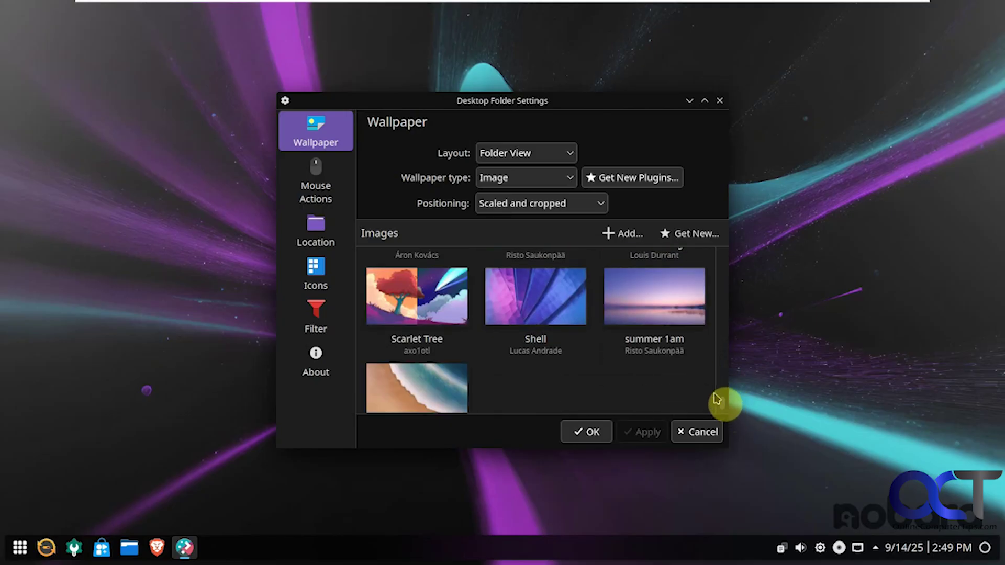
pyautogui.click(662, 306)
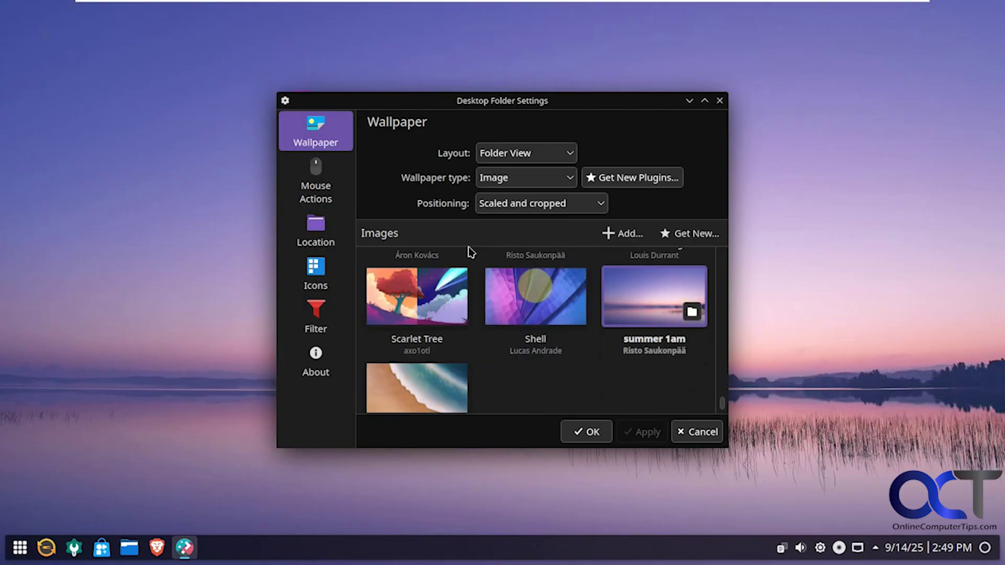
# - Check the layout, wallpaper type and positioning dropdowns, keeping the type as Image
pyautogui.click(510, 159)
pyautogui.click(511, 157)
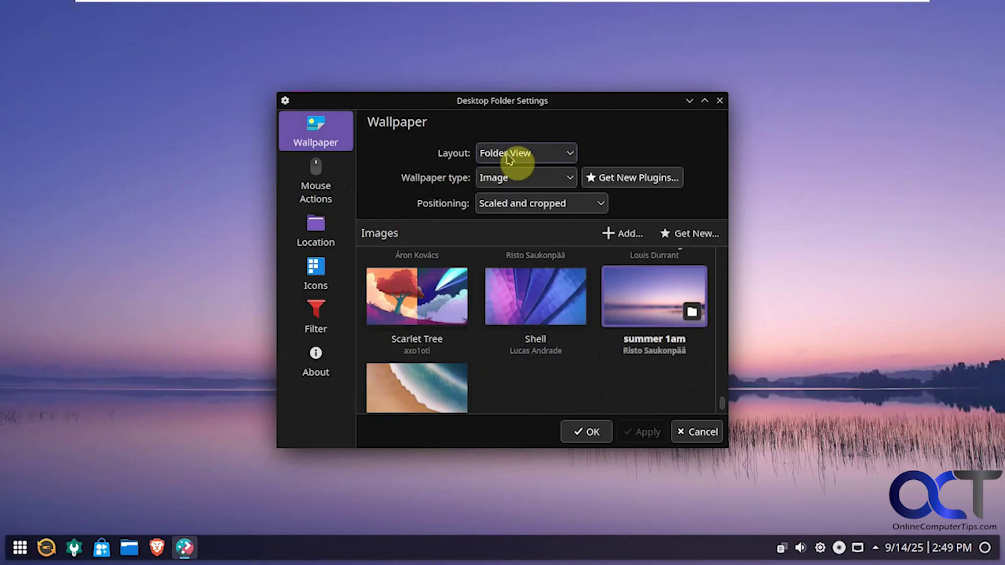
pyautogui.click(507, 180)
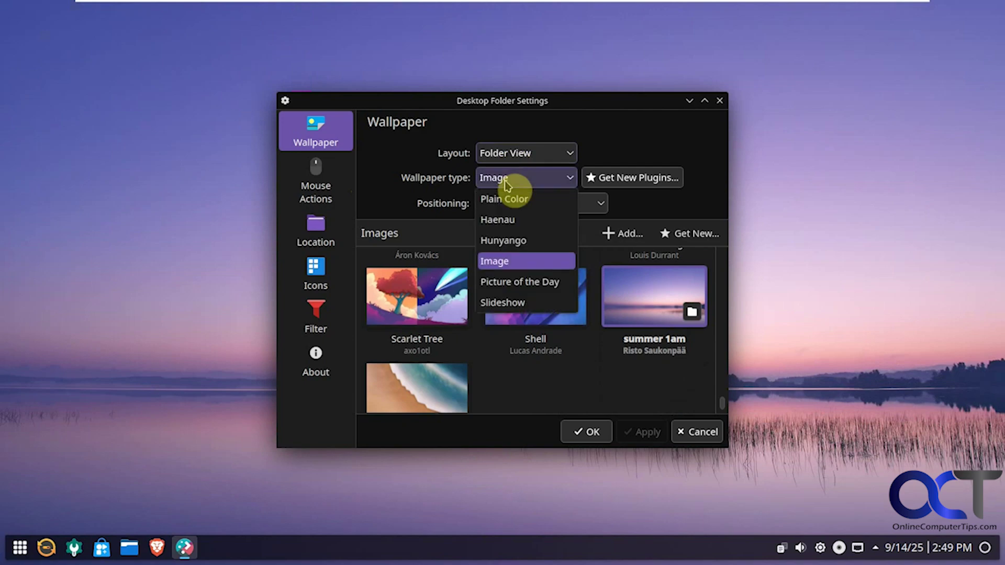
pyautogui.click(506, 181)
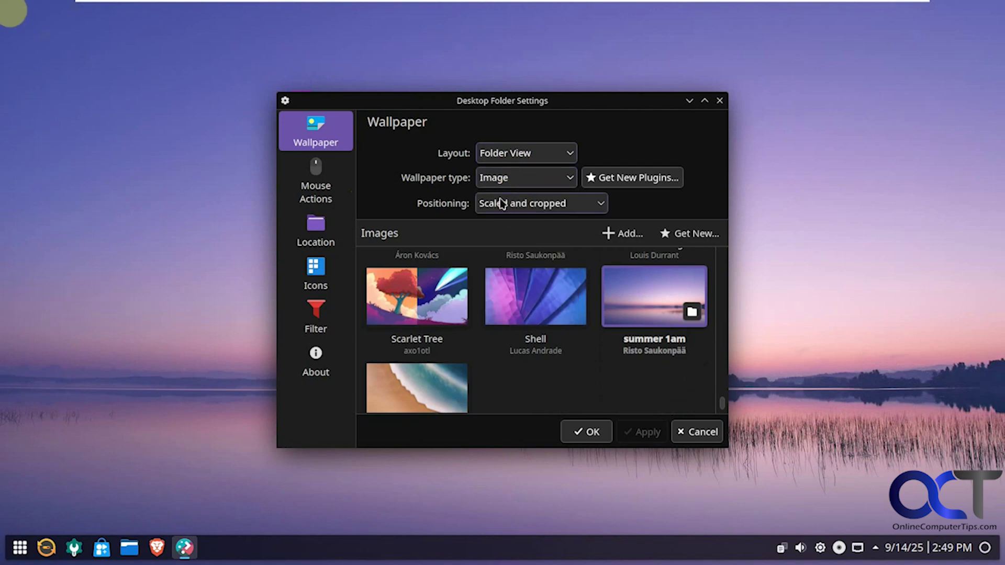
pyautogui.click(501, 205)
pyautogui.click(501, 204)
# - Look over the Mouse Actions, Location, Icons and Filter pages, then return to Wallpaper
pyautogui.click(316, 190)
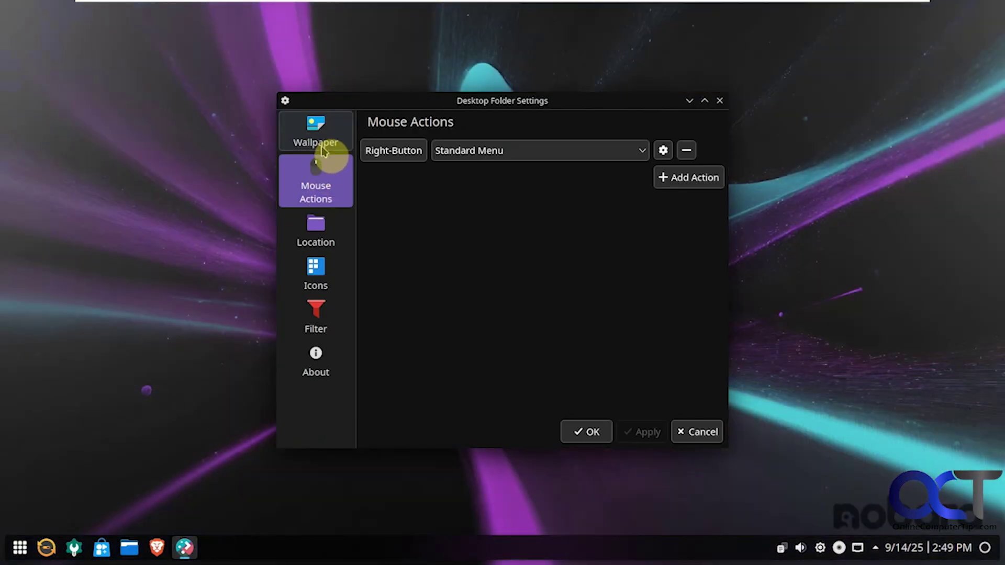
pyautogui.click(324, 233)
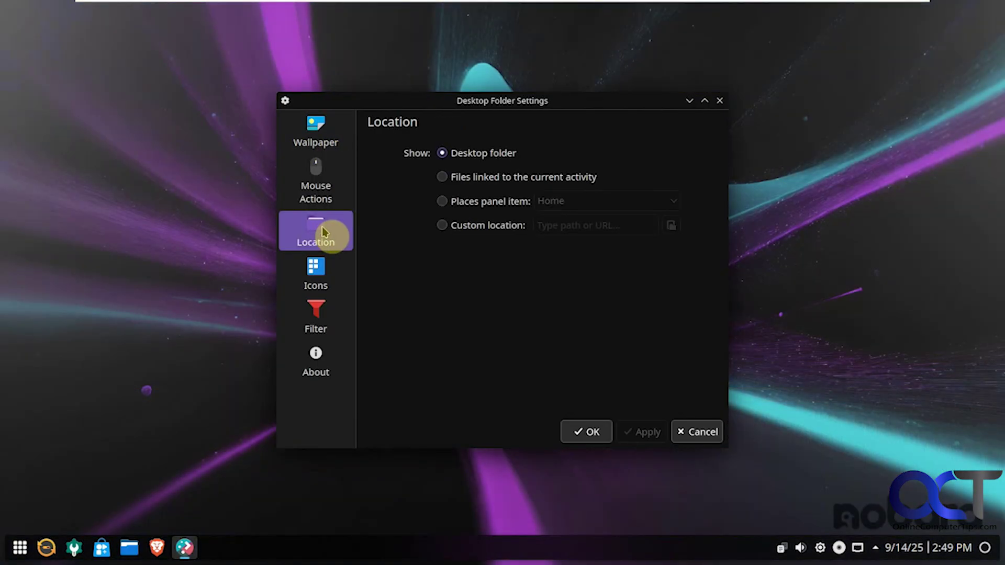
pyautogui.click(316, 269)
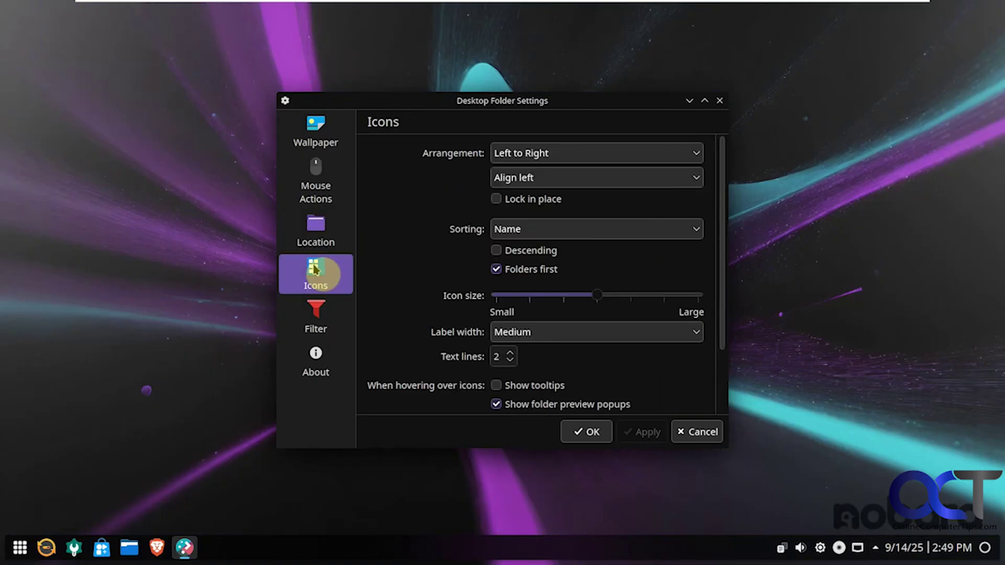
pyautogui.click(319, 315)
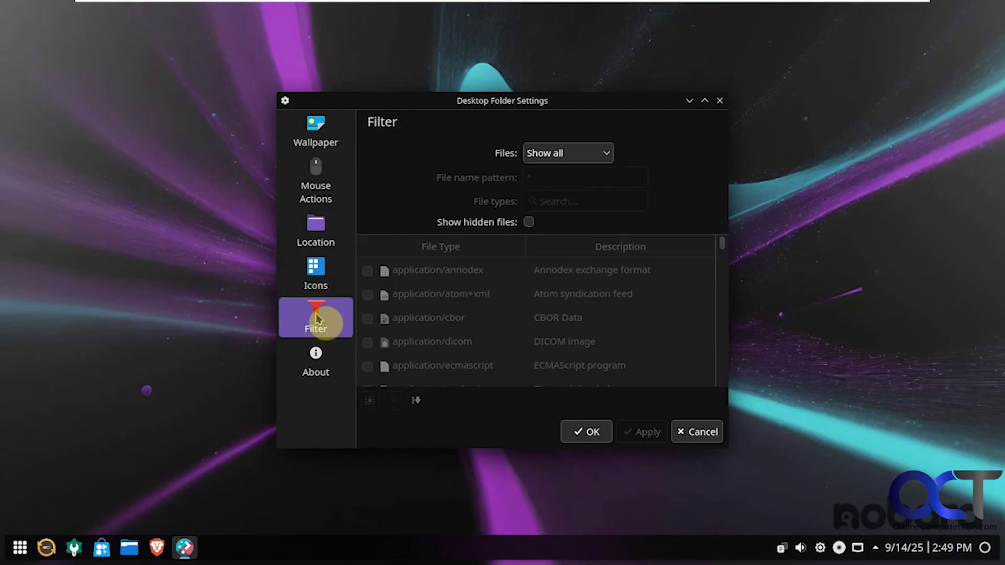
pyautogui.click(327, 146)
# - Select the summer 1am wallpaper and confirm with OK
pyautogui.scroll(-10, 722, 293)
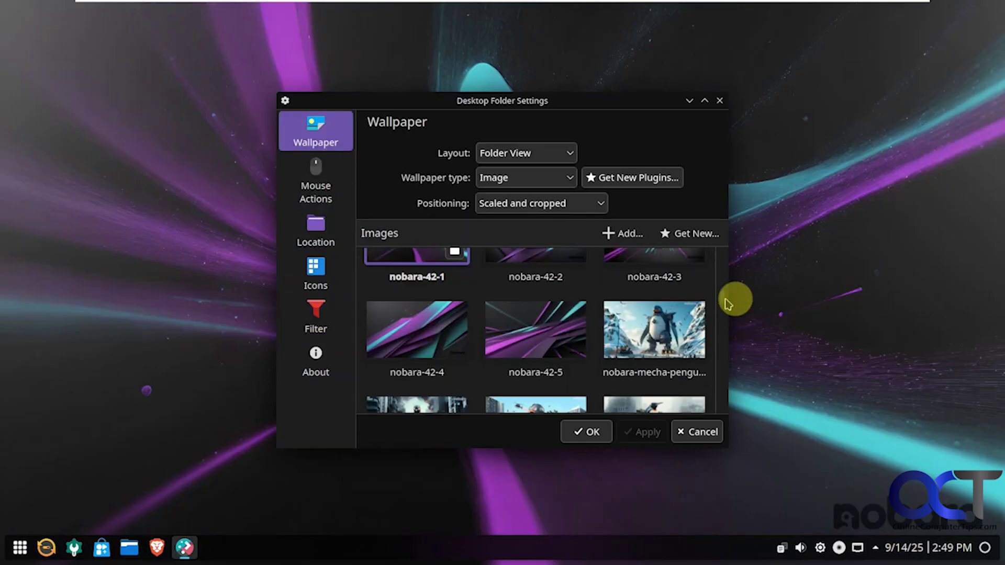
pyautogui.click(677, 309)
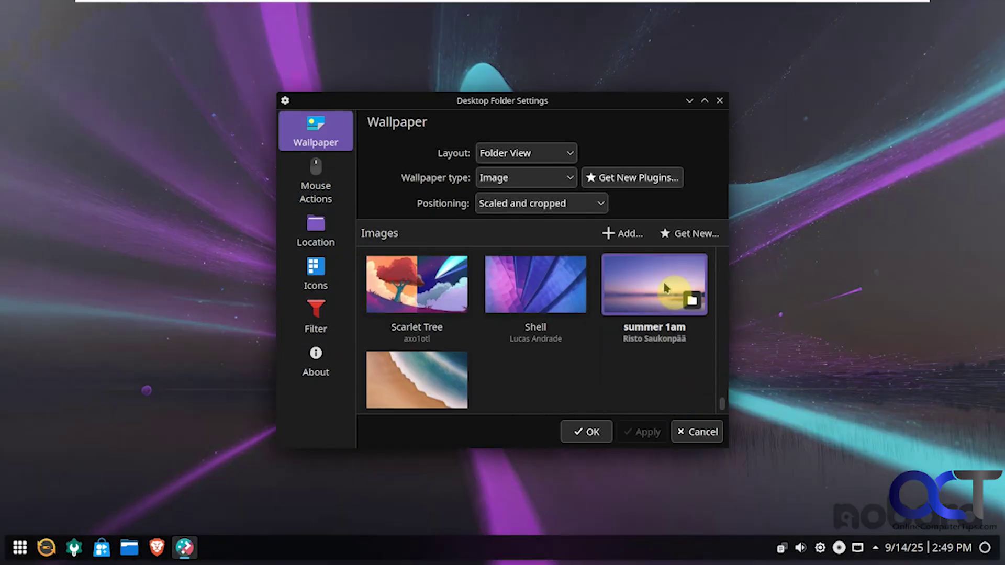
pyautogui.click(586, 432)
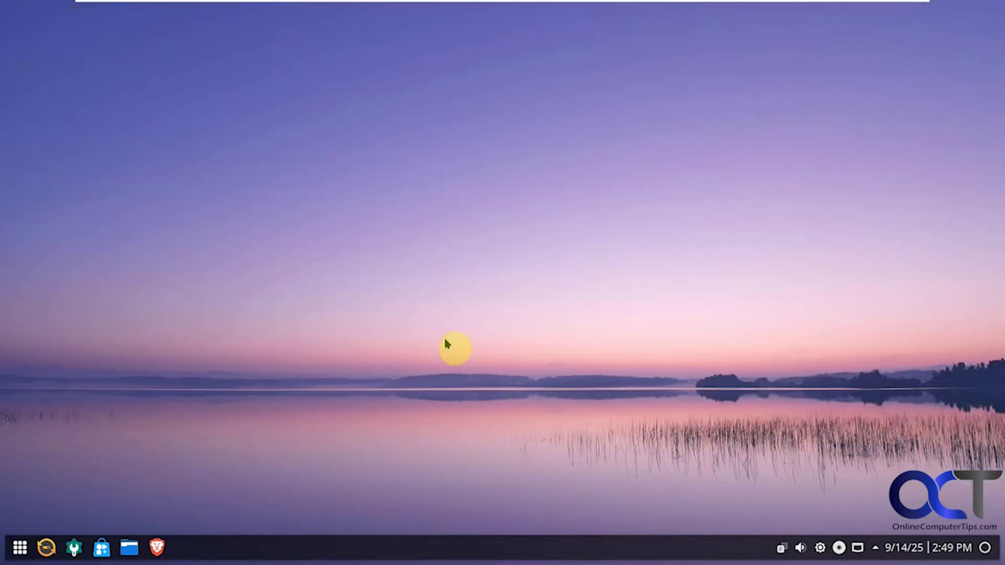
pyautogui.rightClick(347, 555)
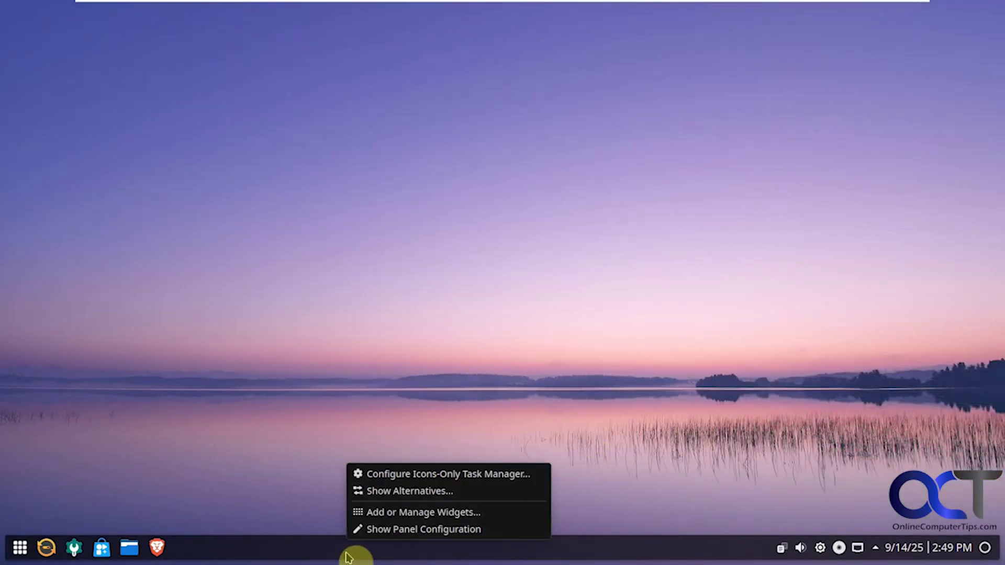
pyautogui.click(370, 531)
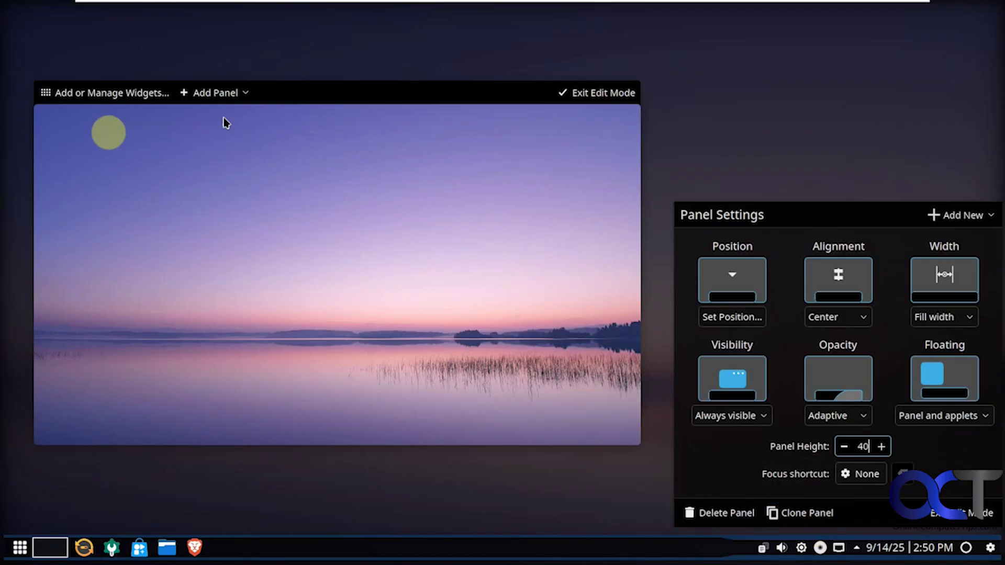
pyautogui.moveTo(343, 531)
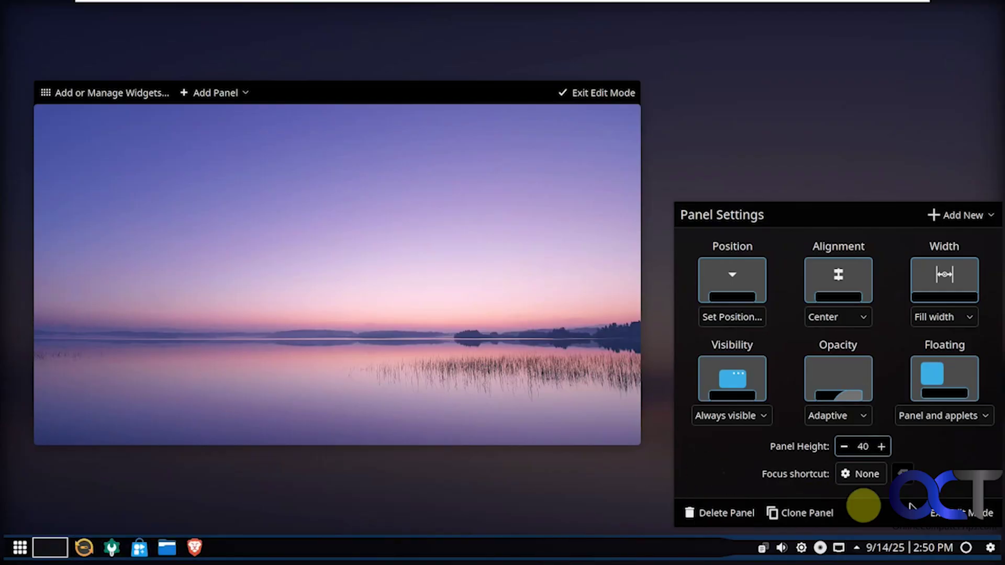
pyautogui.click(937, 513)
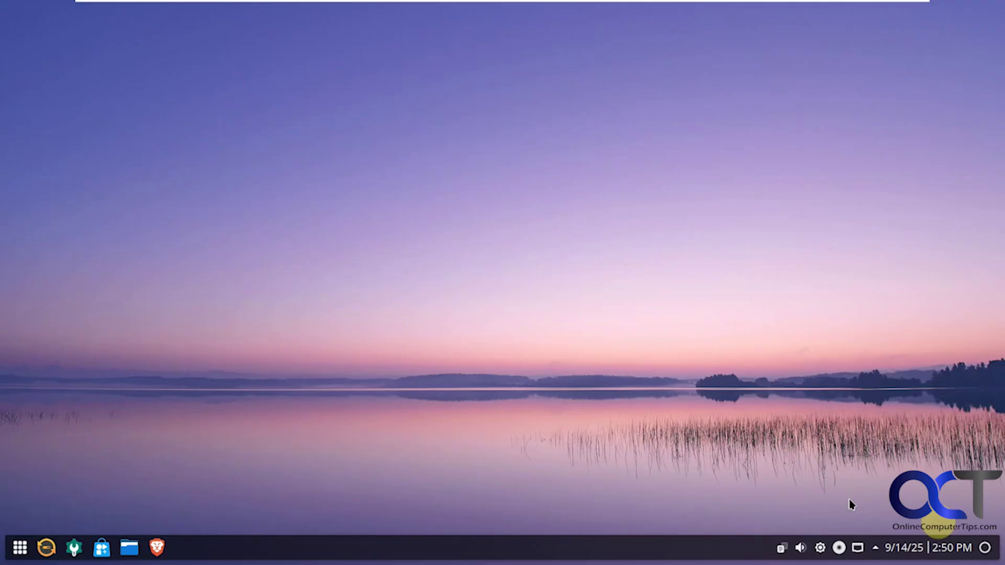
# - Open the panel's widget browser and remove the Hard Disk Activity widget
pyautogui.rightClick(478, 546)
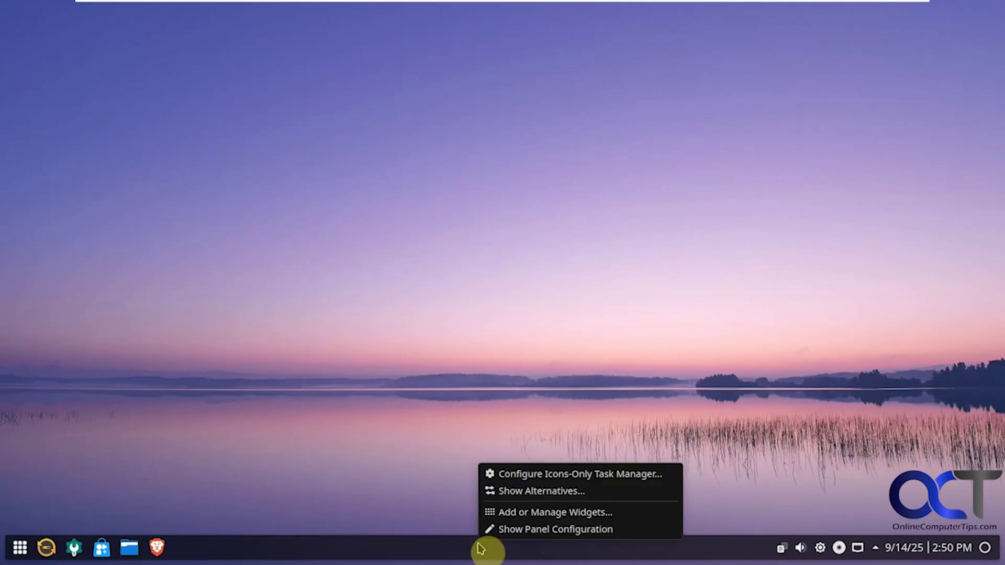
pyautogui.click(503, 514)
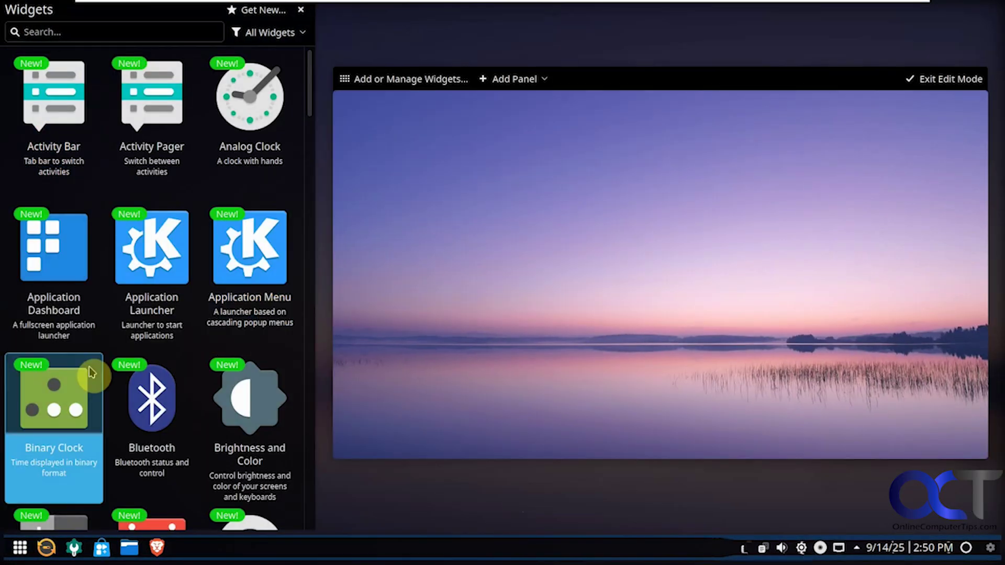
pyautogui.scroll(-3, 191, 422)
pyautogui.scroll(-4, 188, 422)
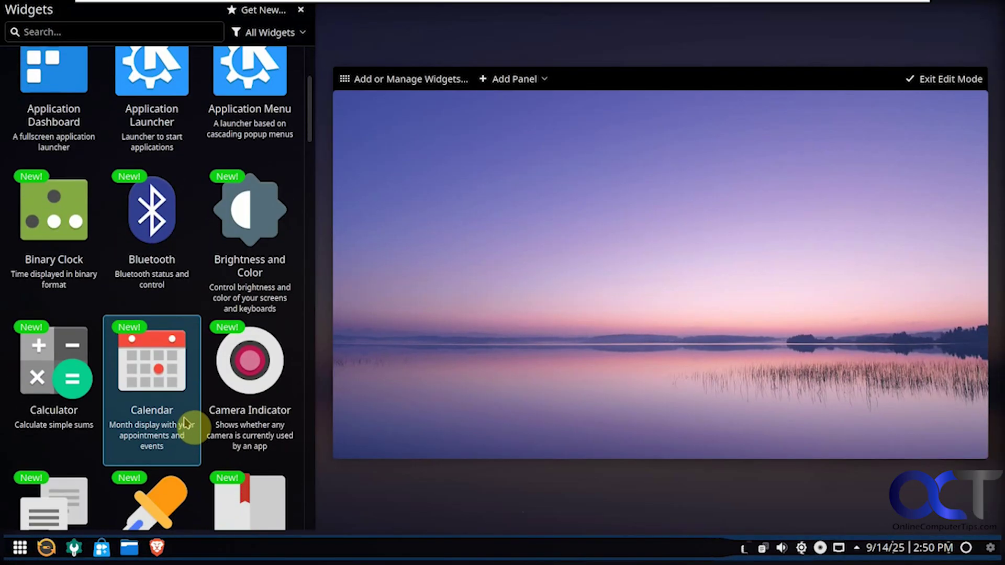
pyautogui.scroll(-6, 183, 423)
pyautogui.scroll(-7, 206, 419)
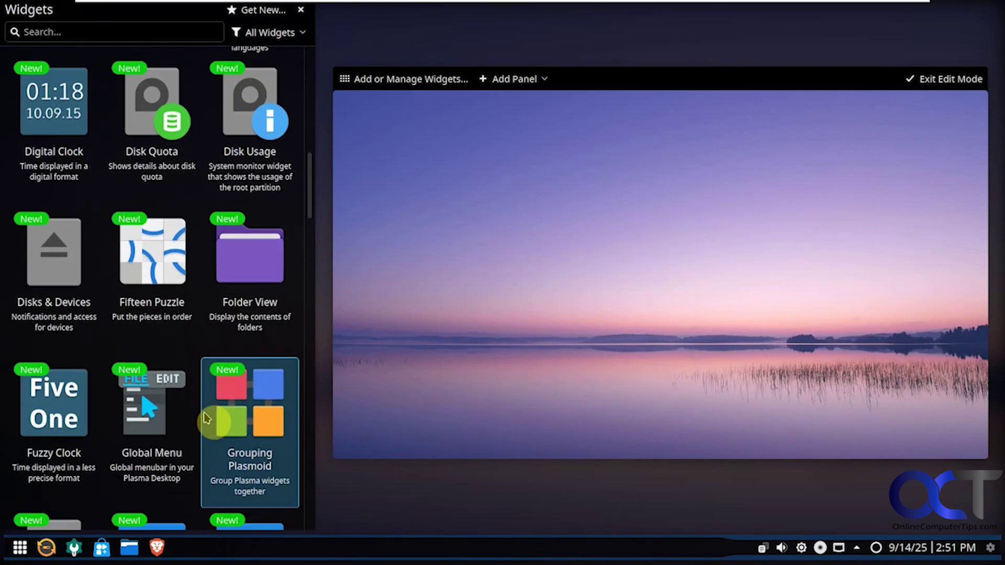
pyautogui.scroll(-1, 209, 418)
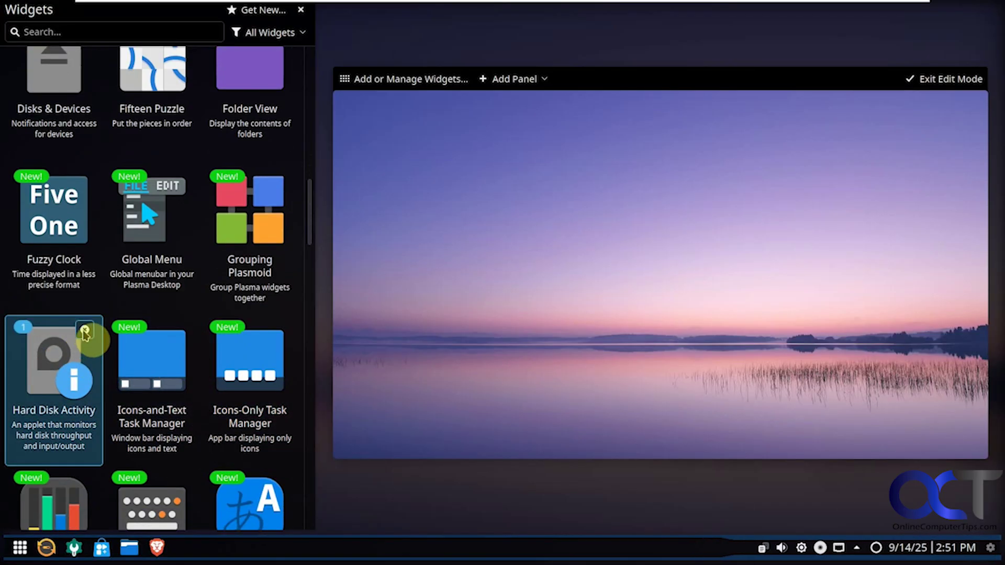
pyautogui.click(84, 332)
# - Add the KDE Connect widget, remove it again, and exit panel edit mode
pyautogui.scroll(-3, 159, 406)
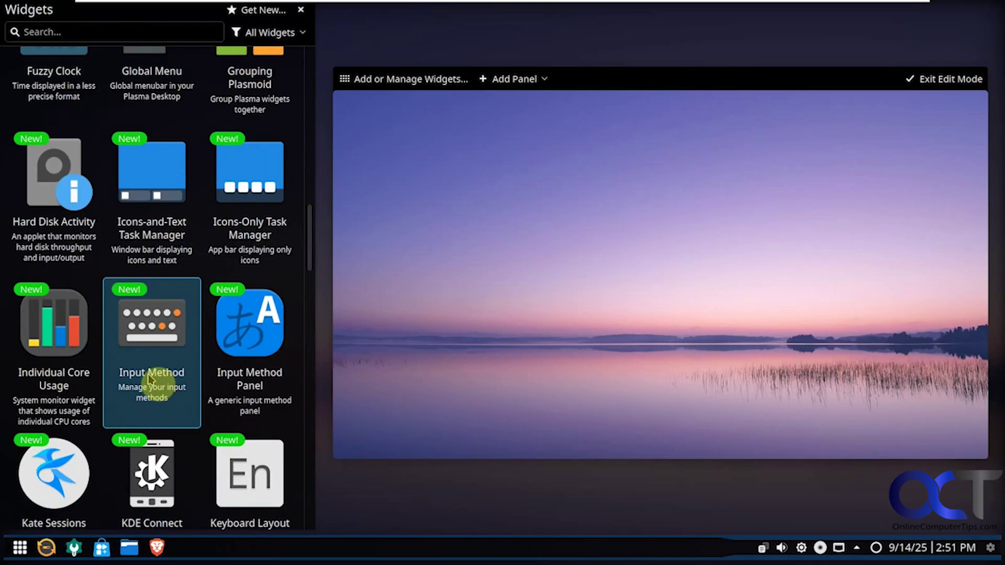
pyautogui.scroll(-1, 151, 388)
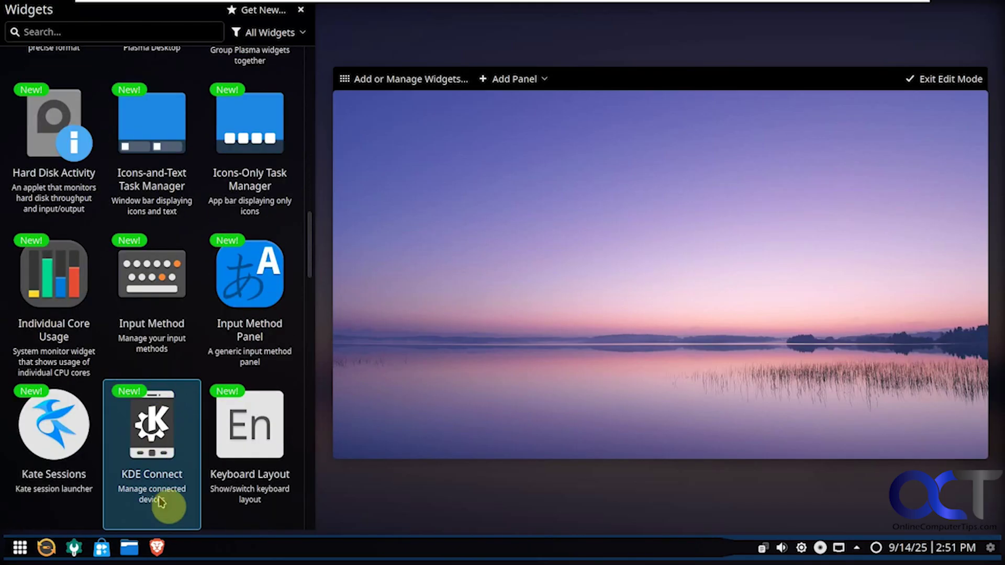
pyautogui.doubleClick(159, 490)
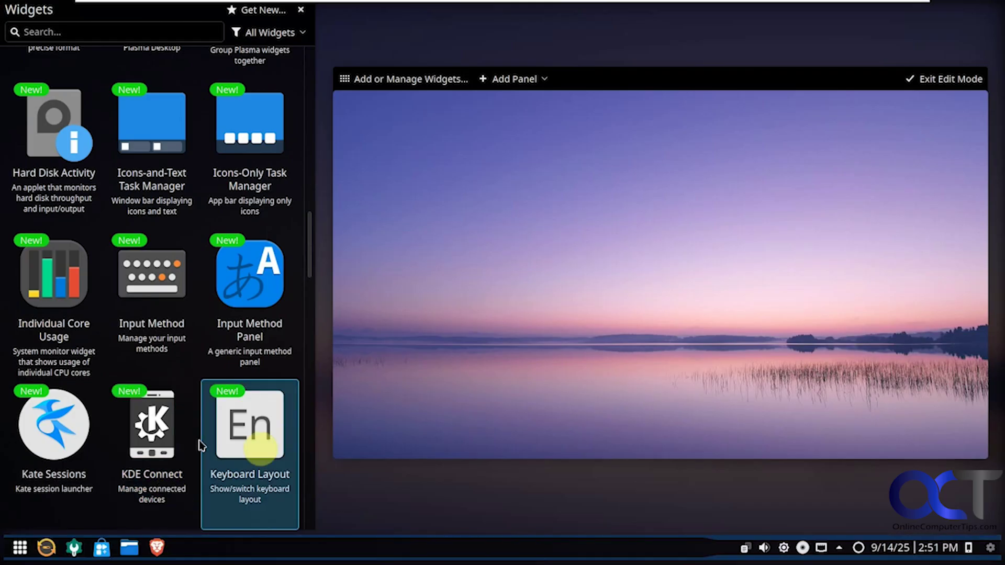
pyautogui.click(183, 394)
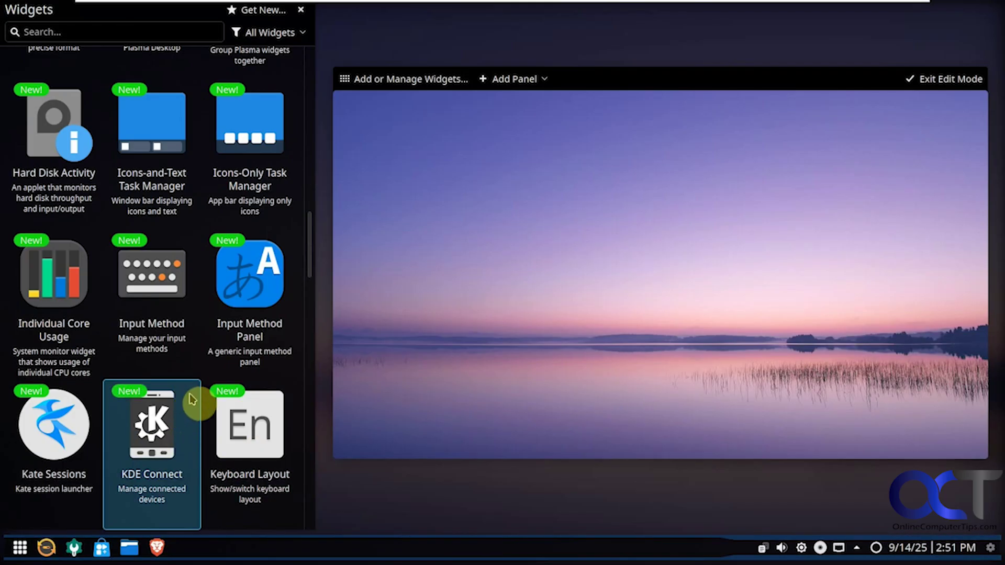
pyautogui.click(302, 10)
pyautogui.click(602, 90)
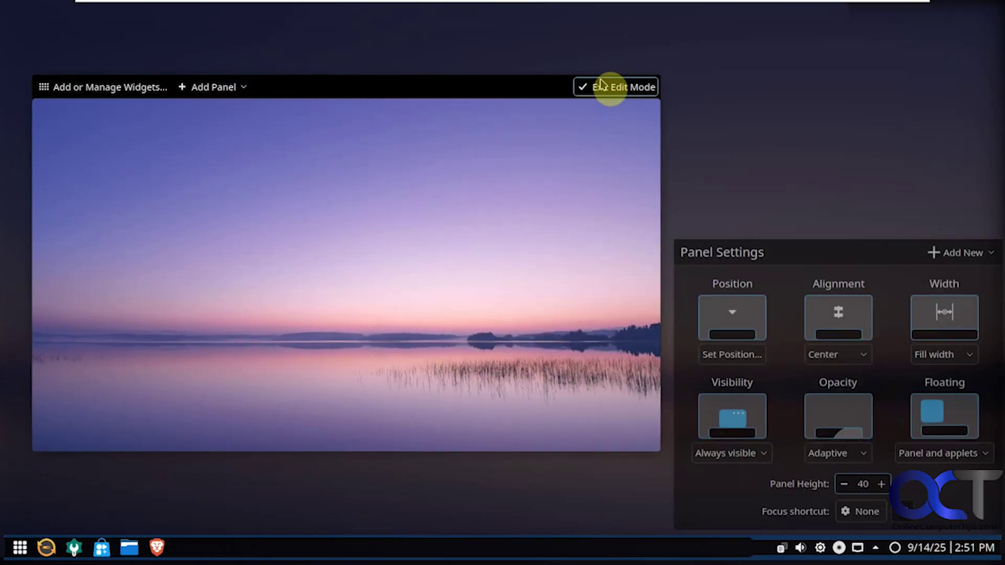
pyautogui.rightClick(370, 556)
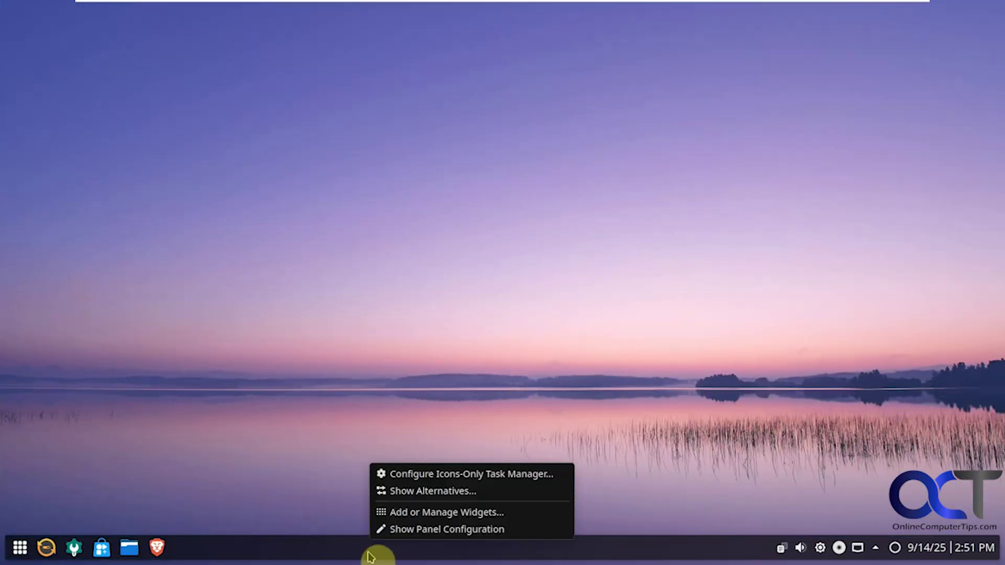
# - Check task manager alternatives, then view Icons-Only Task Manager's Behavior and Keyboard Shortcuts settings
pyautogui.click(427, 491)
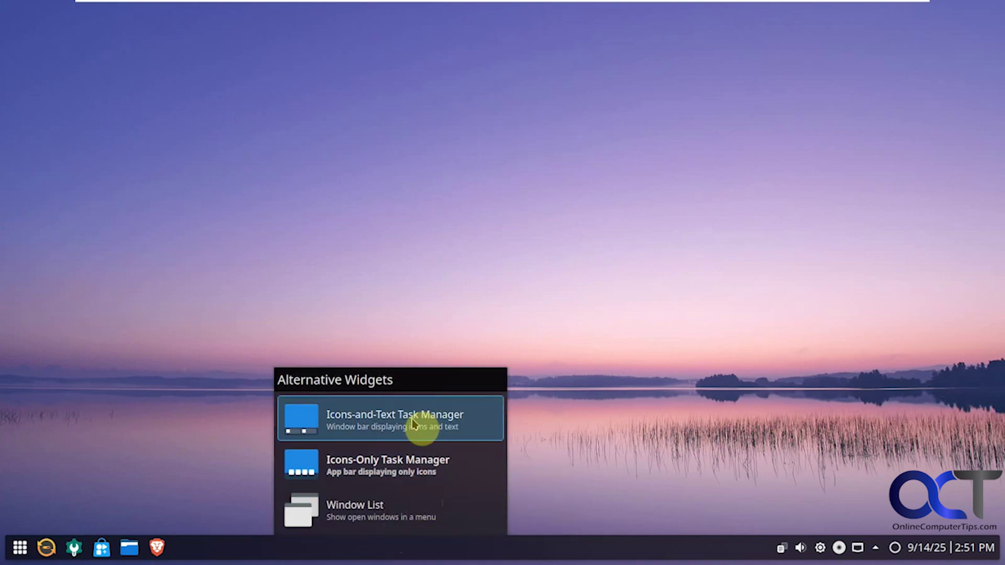
pyautogui.rightClick(413, 551)
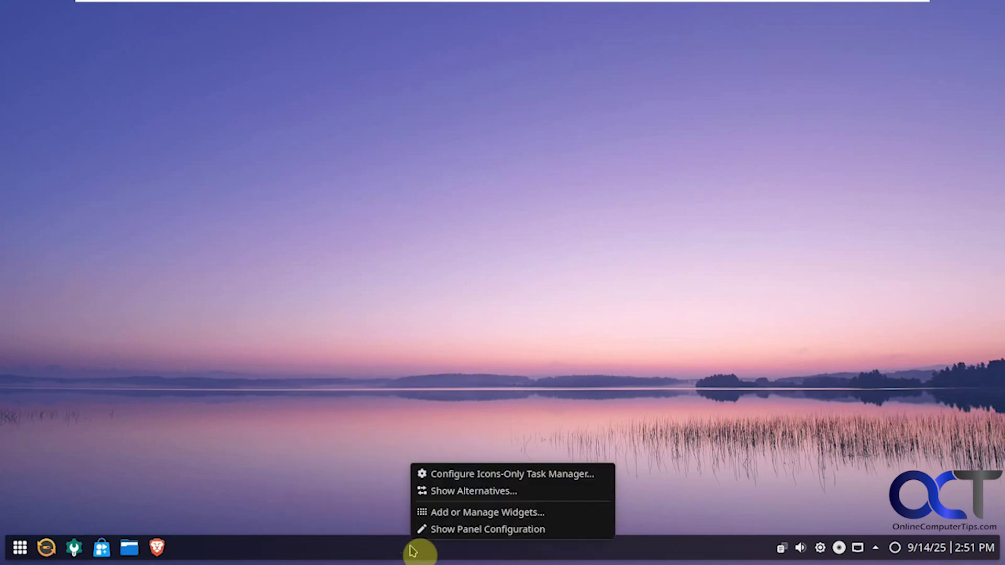
pyautogui.click(499, 475)
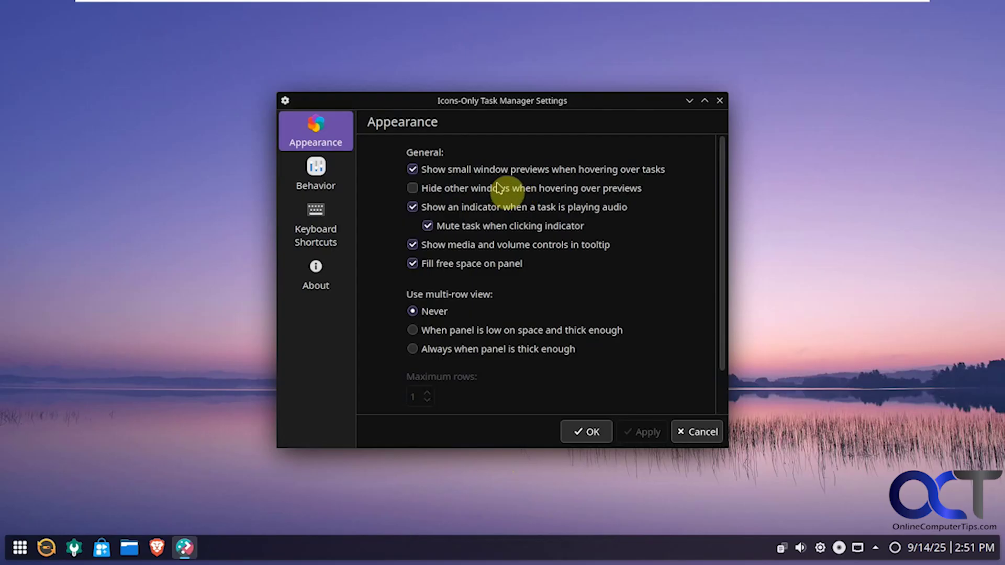
pyautogui.click(334, 179)
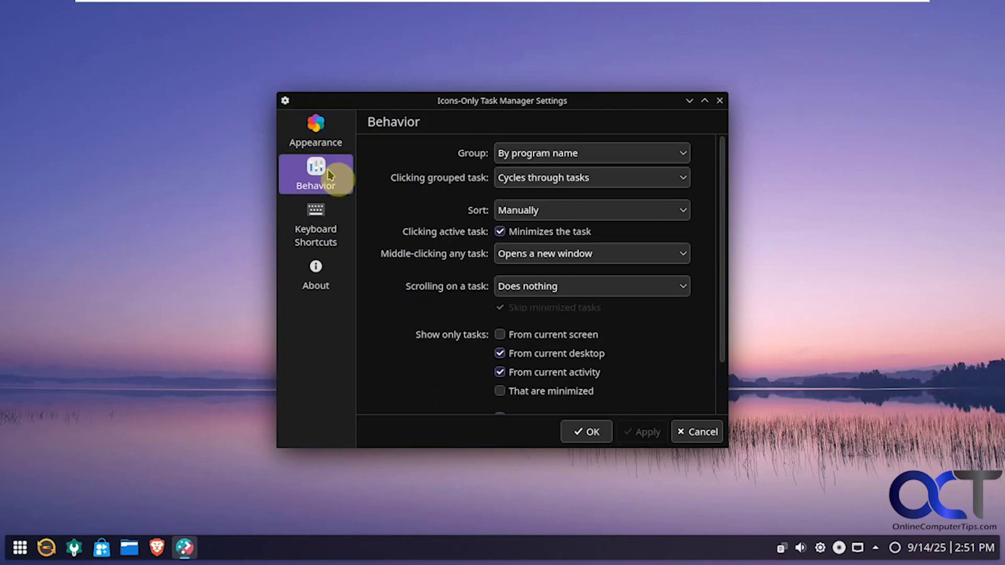
pyautogui.click(321, 219)
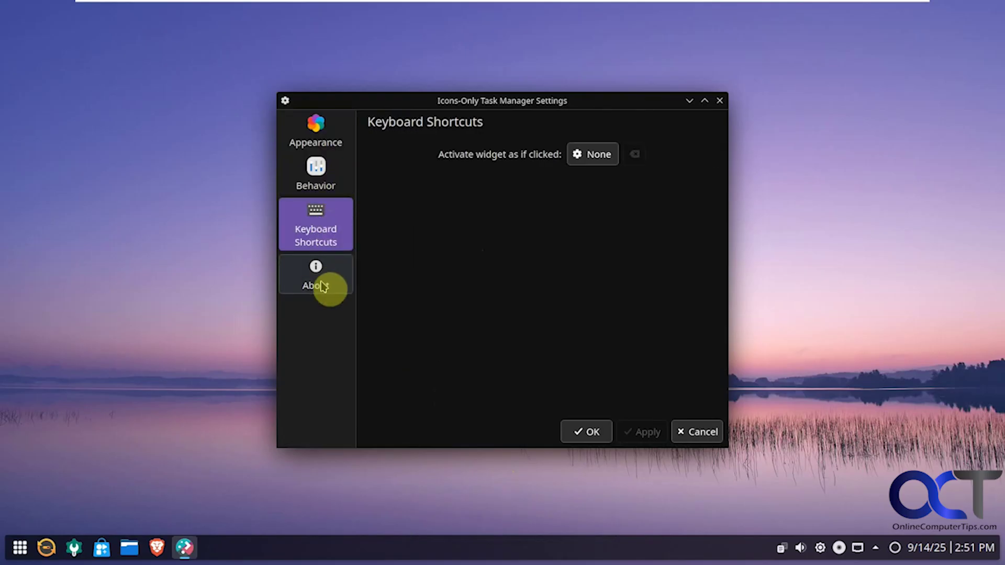
pyautogui.click(687, 433)
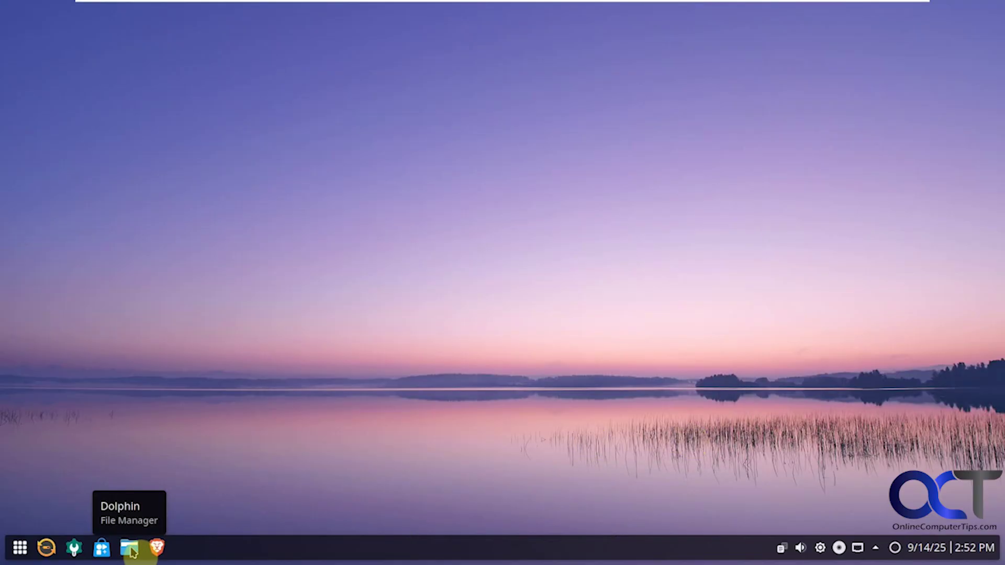
pyautogui.click(131, 549)
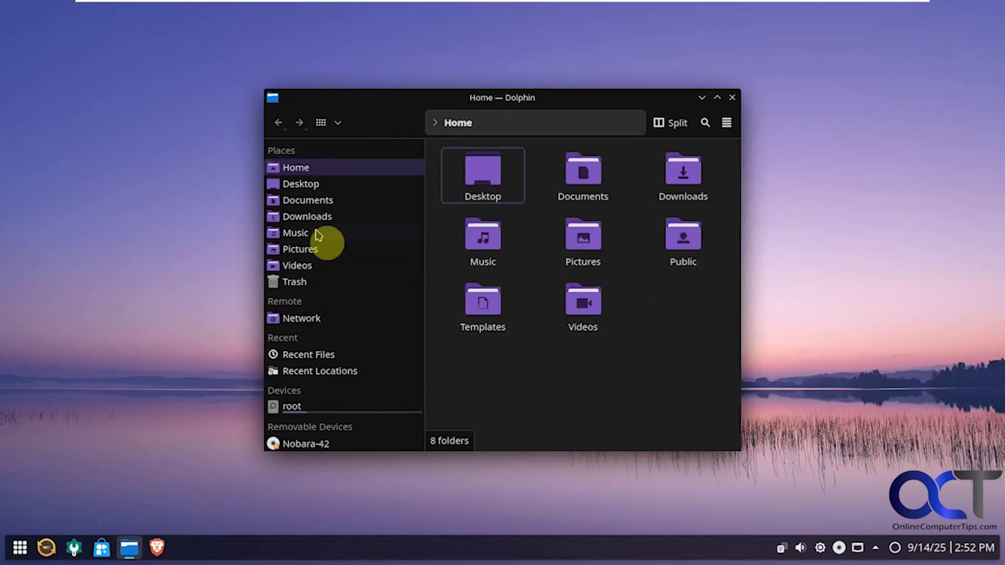
pyautogui.click(311, 185)
pyautogui.click(309, 201)
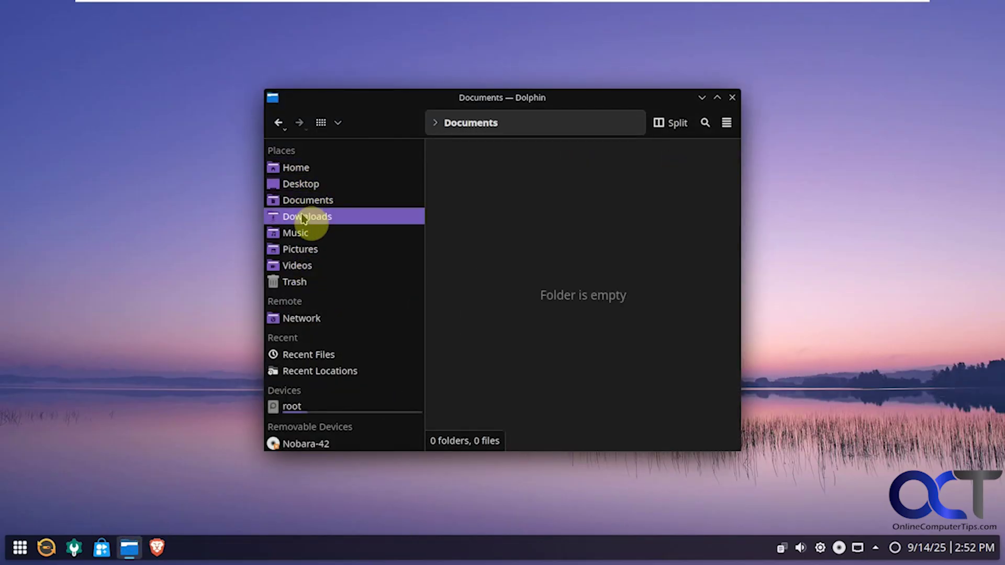
pyautogui.click(303, 233)
pyautogui.click(304, 249)
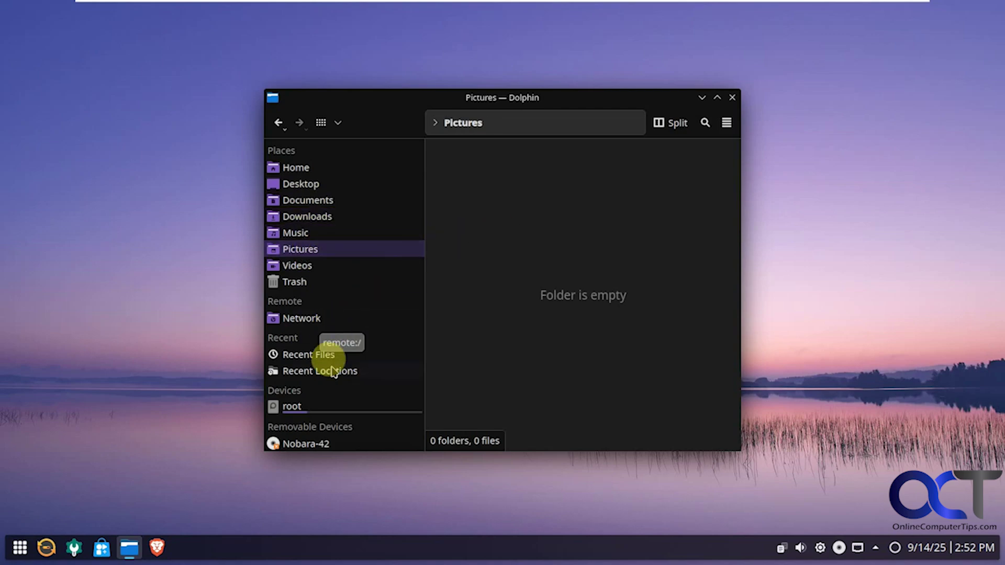
pyautogui.click(732, 97)
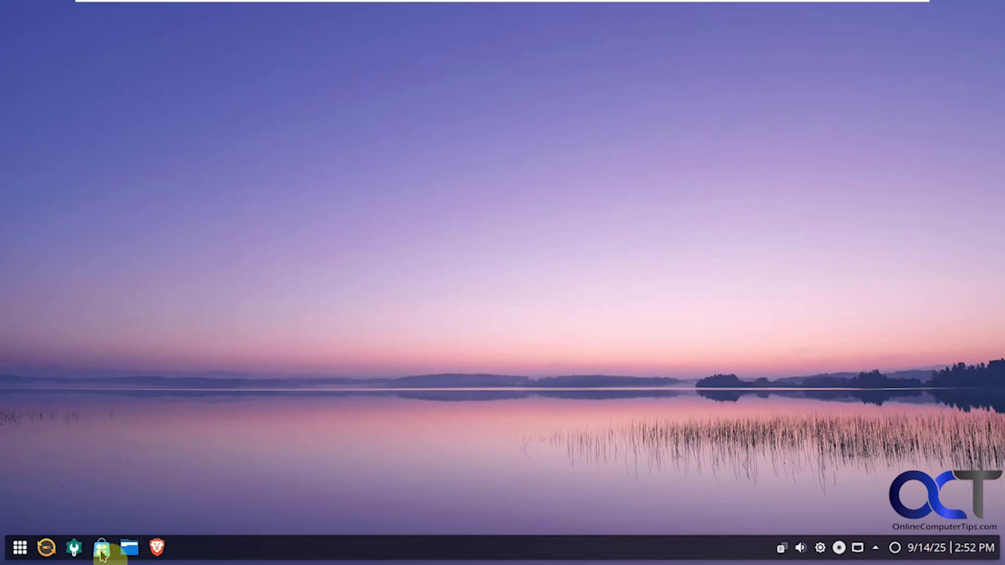
# - Launch Flatpost and view its Installed, Updates and Repositories pages
pyautogui.moveTo(103, 556); pyautogui.dragTo(261, 381)
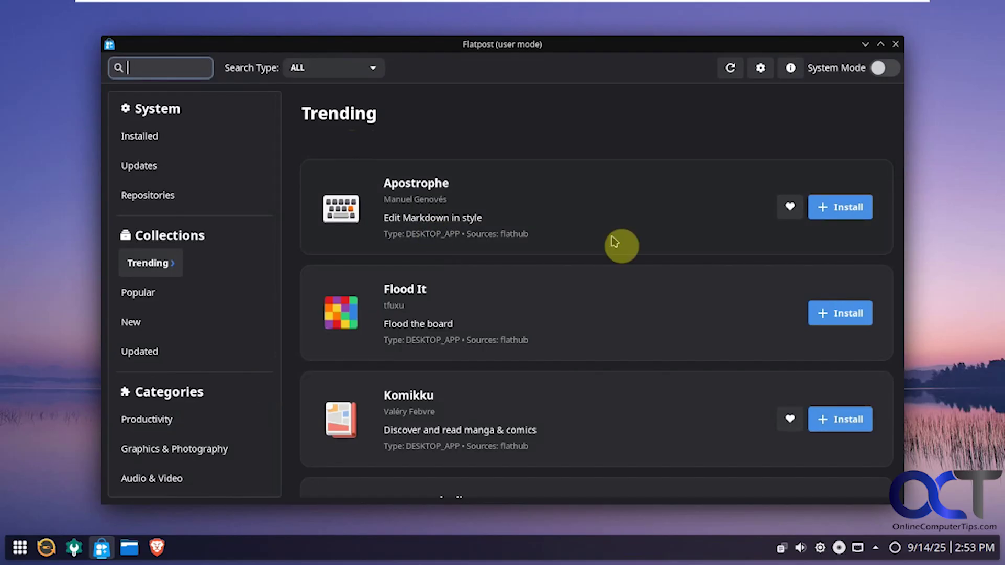
pyautogui.scroll(-5, 615, 242)
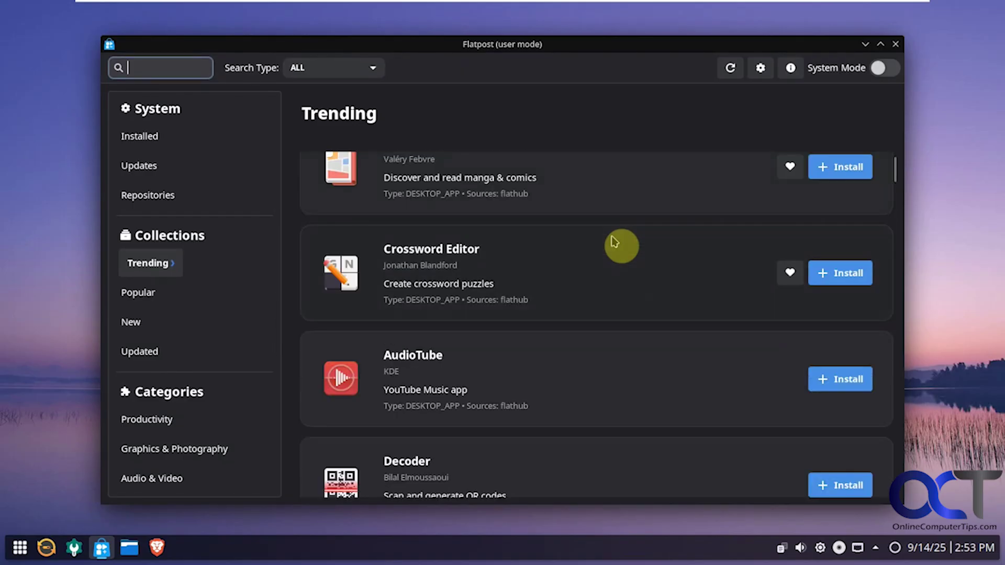
pyautogui.scroll(-2, 615, 242)
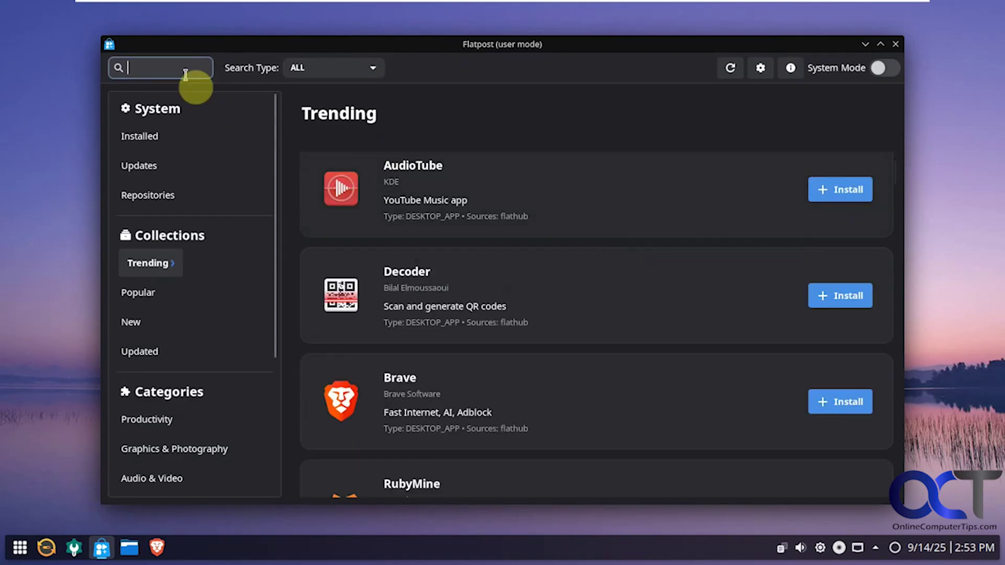
pyautogui.click(161, 141)
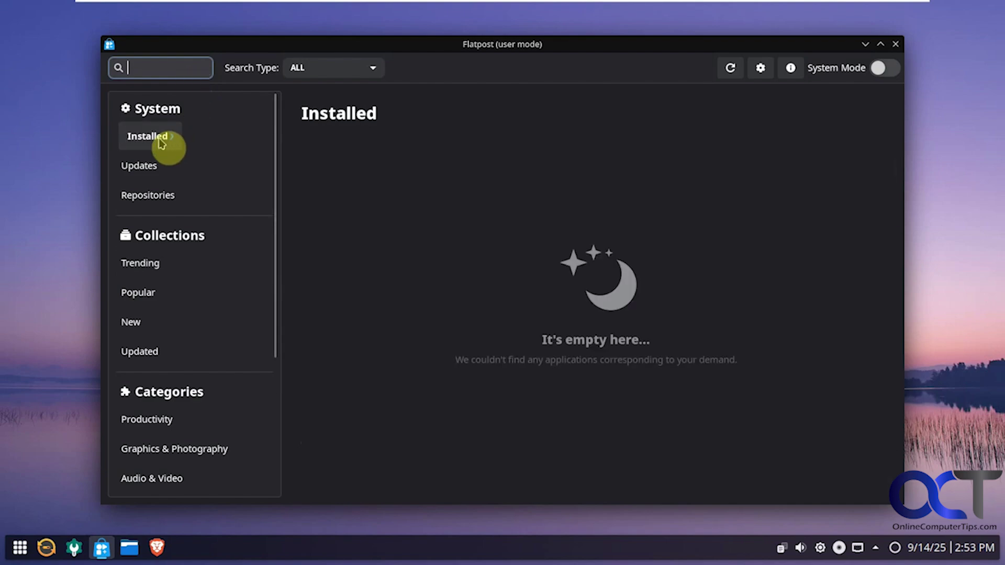
pyautogui.click(153, 167)
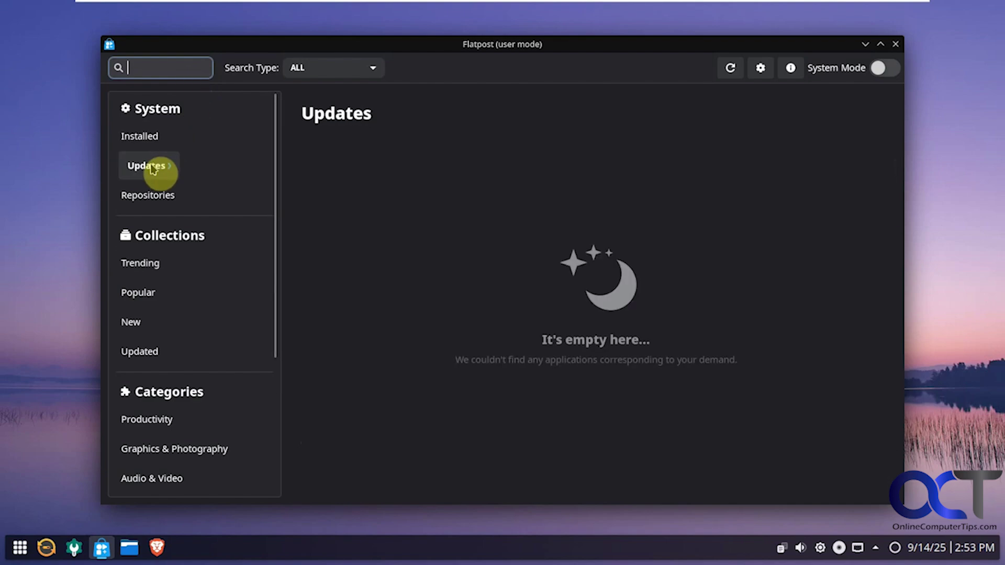
pyautogui.click(166, 198)
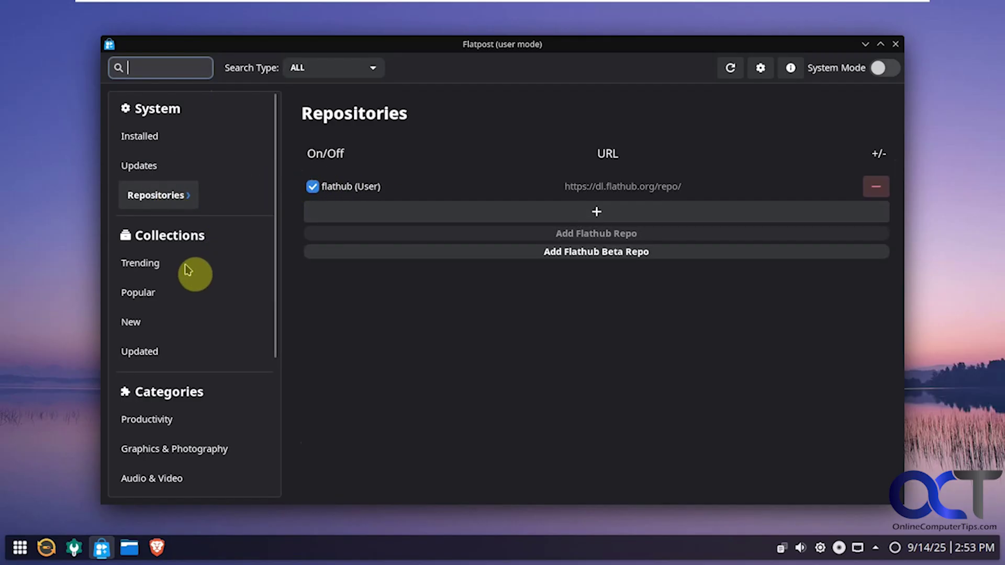
# - Browse Trending, Popular, New, Productivity, Graphics & Photography, then Audio & Video
pyautogui.click(157, 266)
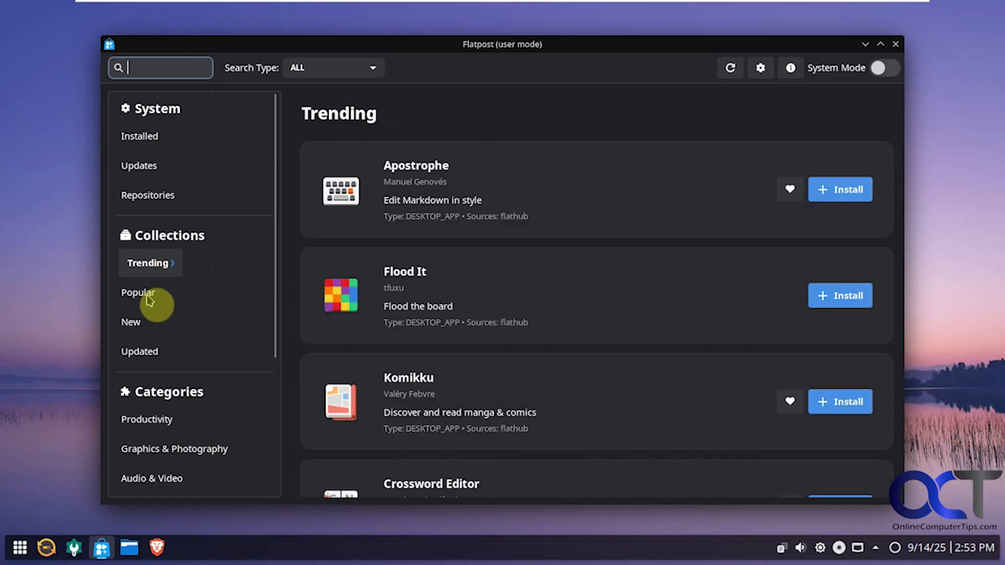
pyautogui.click(150, 300)
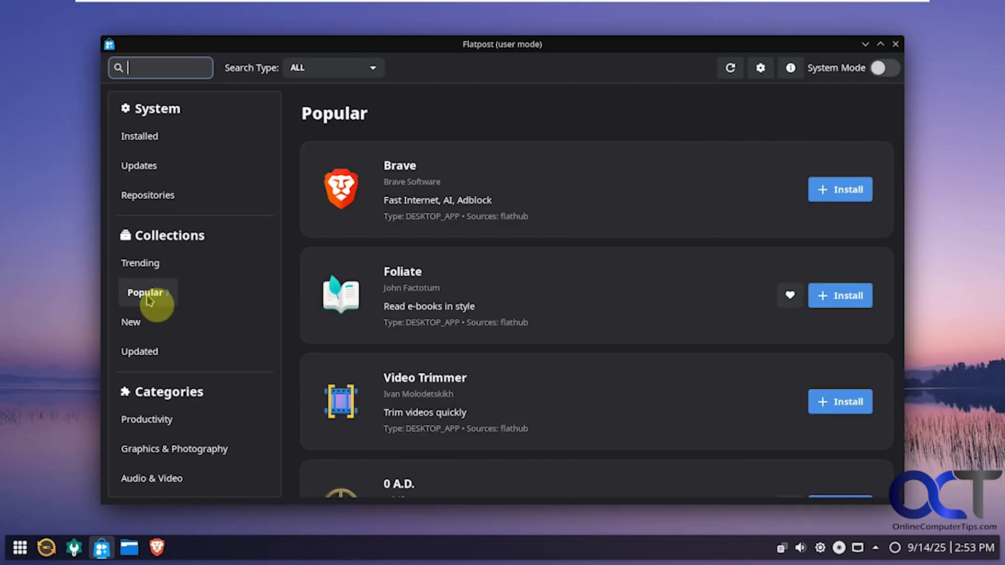
pyautogui.click(143, 325)
pyautogui.scroll(-2, 178, 369)
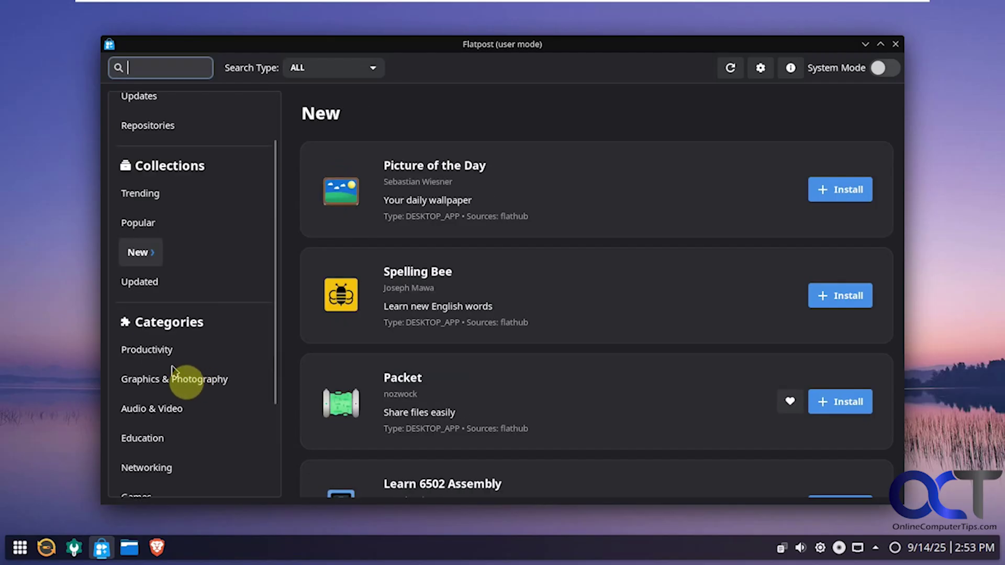
pyautogui.click(168, 358)
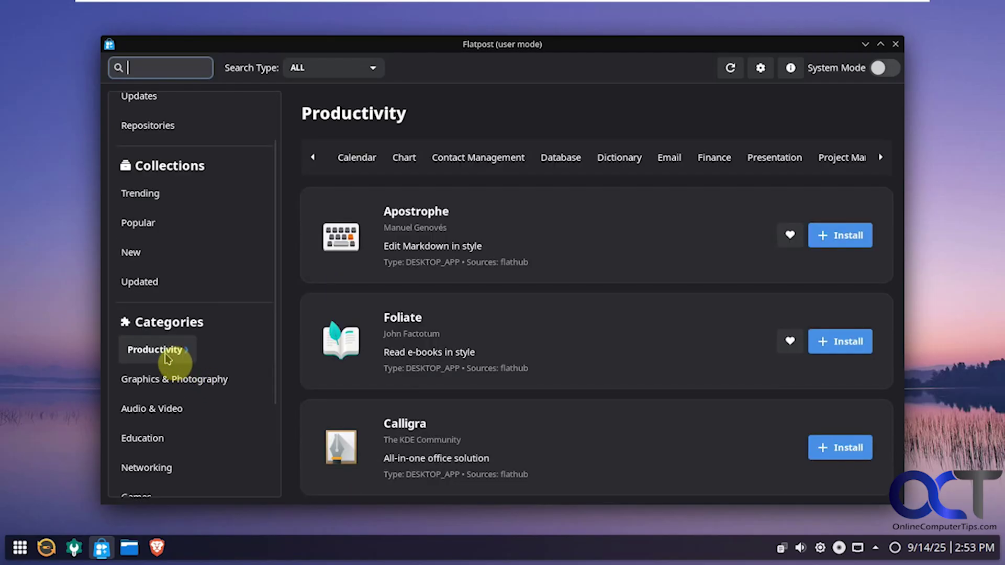
pyautogui.click(178, 385)
pyautogui.click(178, 414)
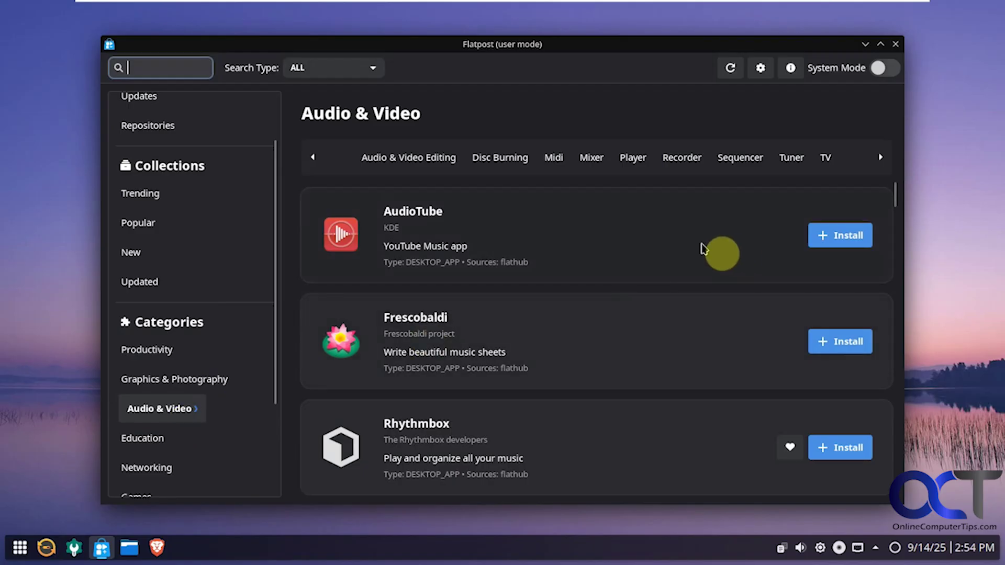
# - Install AudioTube for the user and dismiss the success message
pyautogui.click(853, 245)
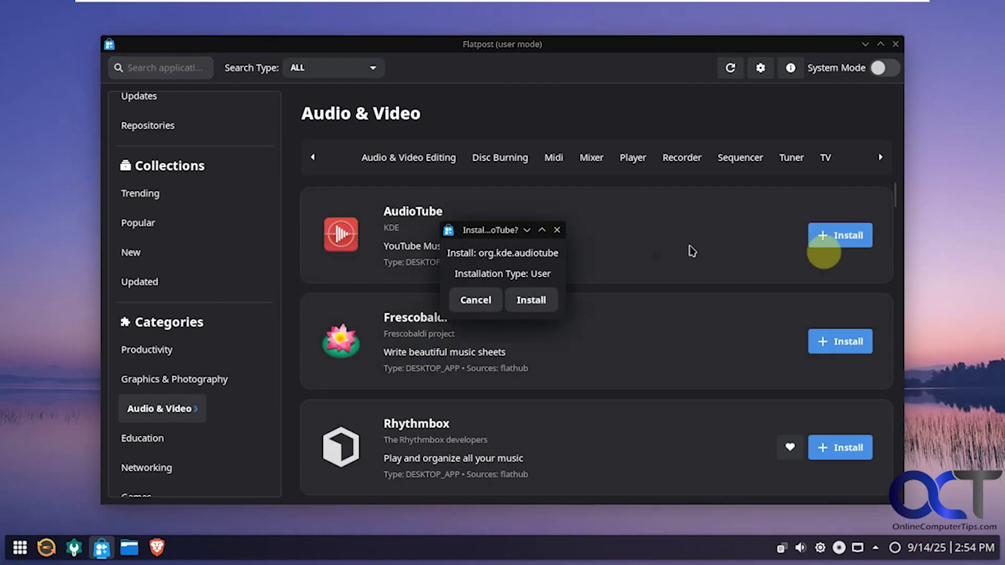
pyautogui.click(534, 301)
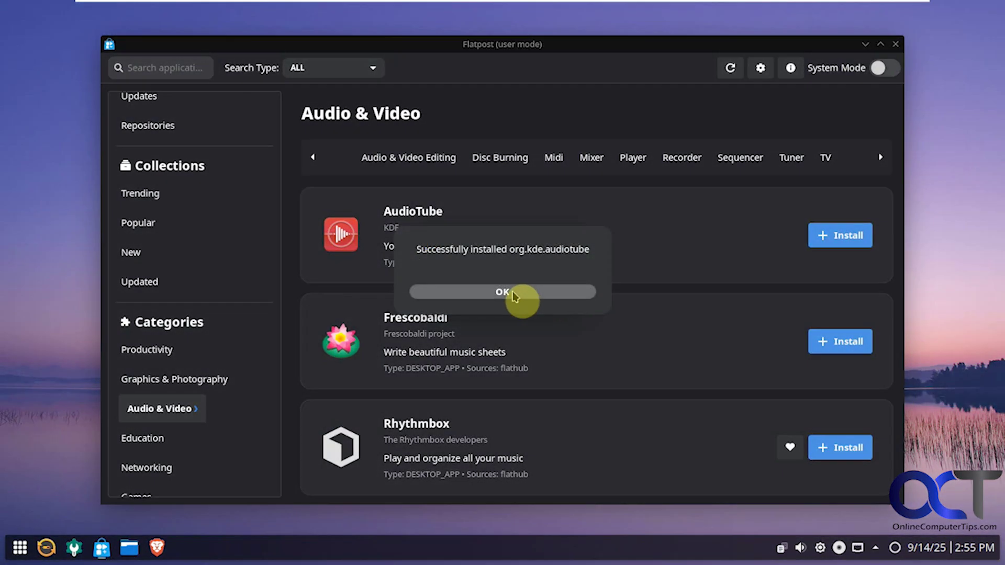
pyautogui.click(505, 295)
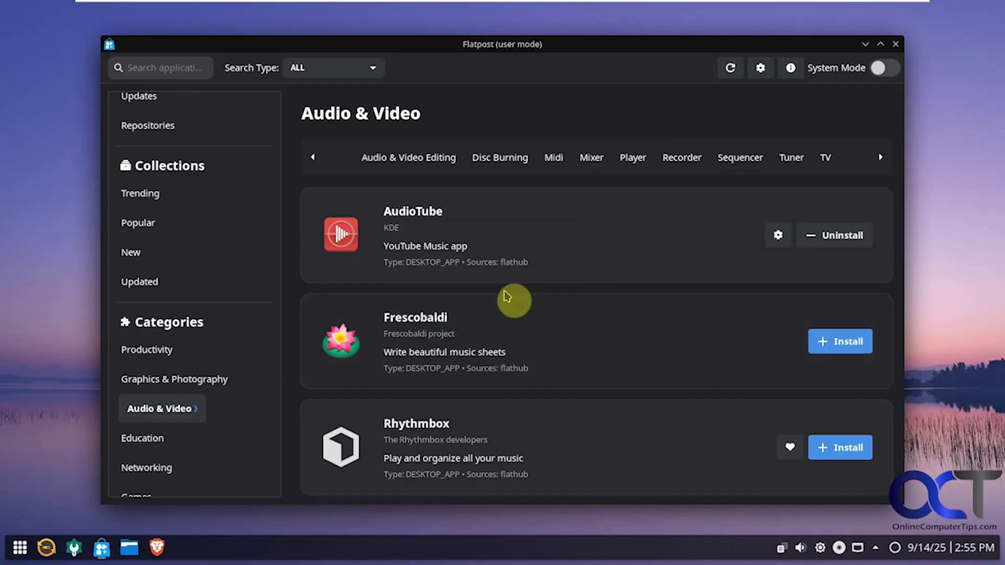
# - Find AudioTube in the Installed list, view its details, then close them
pyautogui.scroll(2, 230, 178)
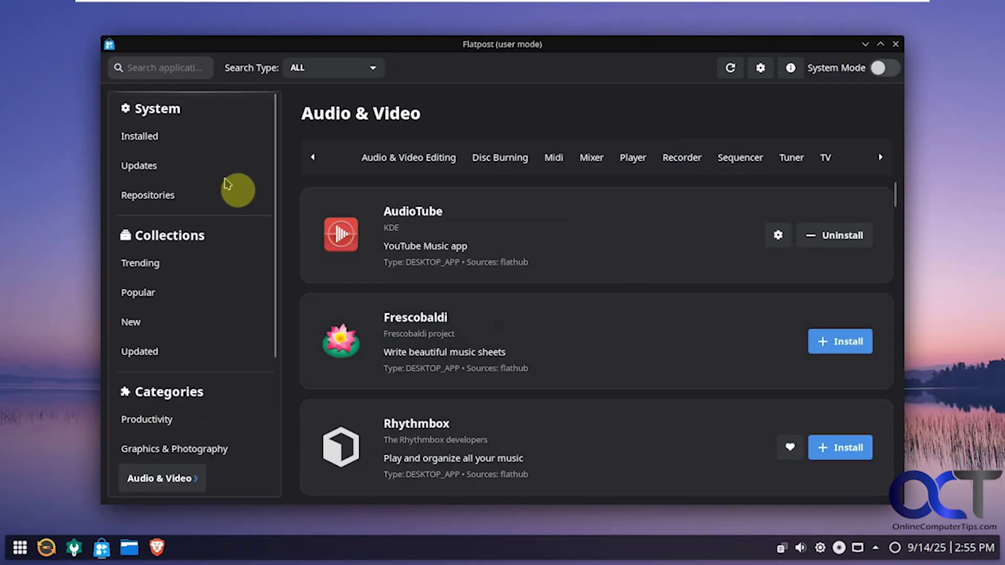
pyautogui.click(155, 137)
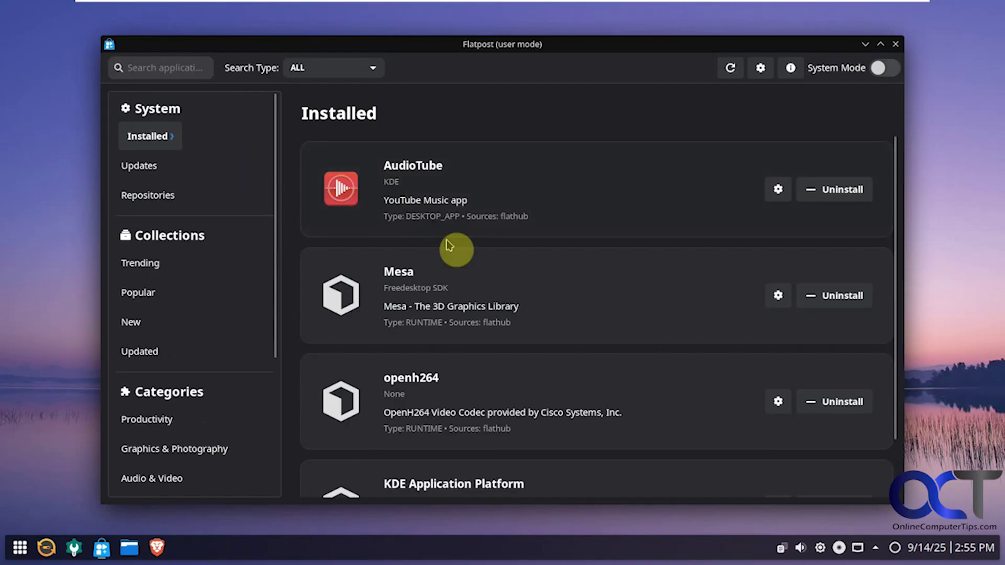
pyautogui.scroll(-1, 495, 320)
pyautogui.scroll(1, 492, 319)
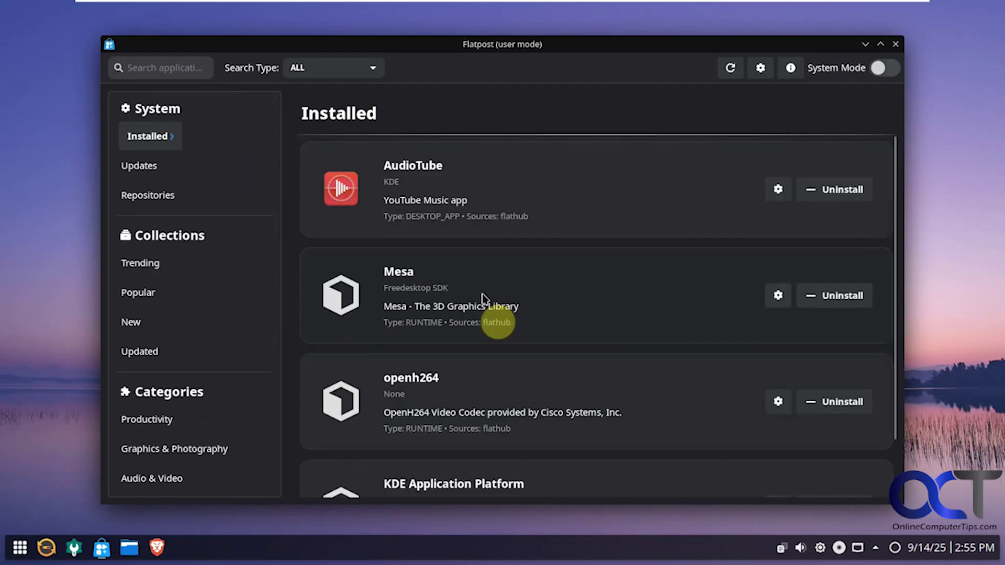
pyautogui.click(380, 201)
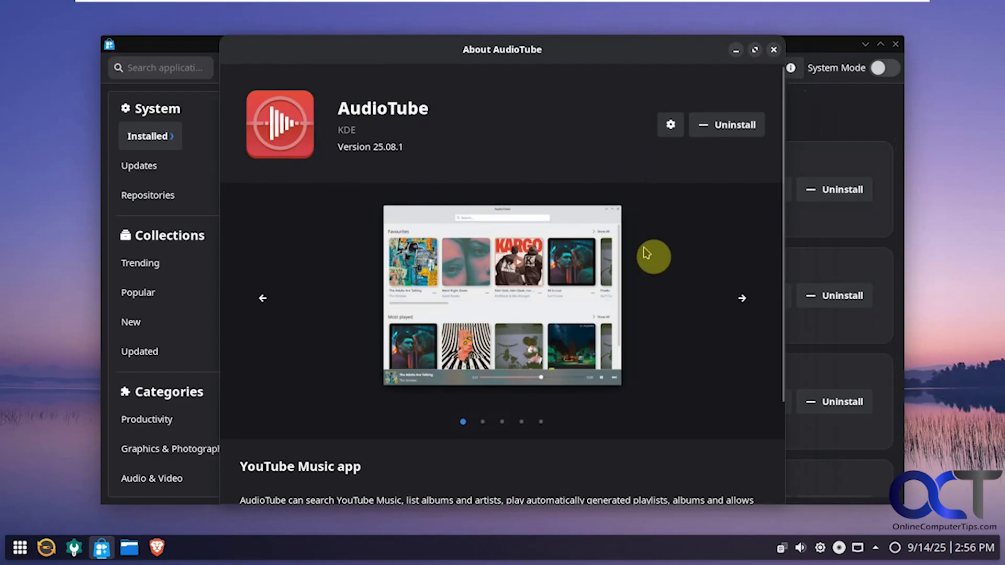
pyautogui.click(774, 49)
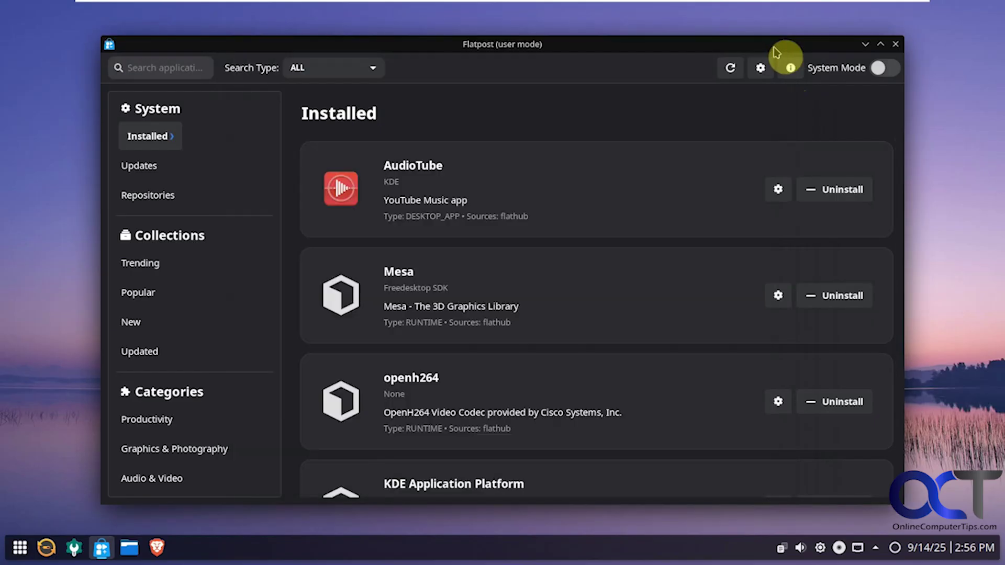
# - Browse the application menu's alphabetical All Applications list, then close the menu
pyautogui.click(16, 553)
pyautogui.click(78, 268)
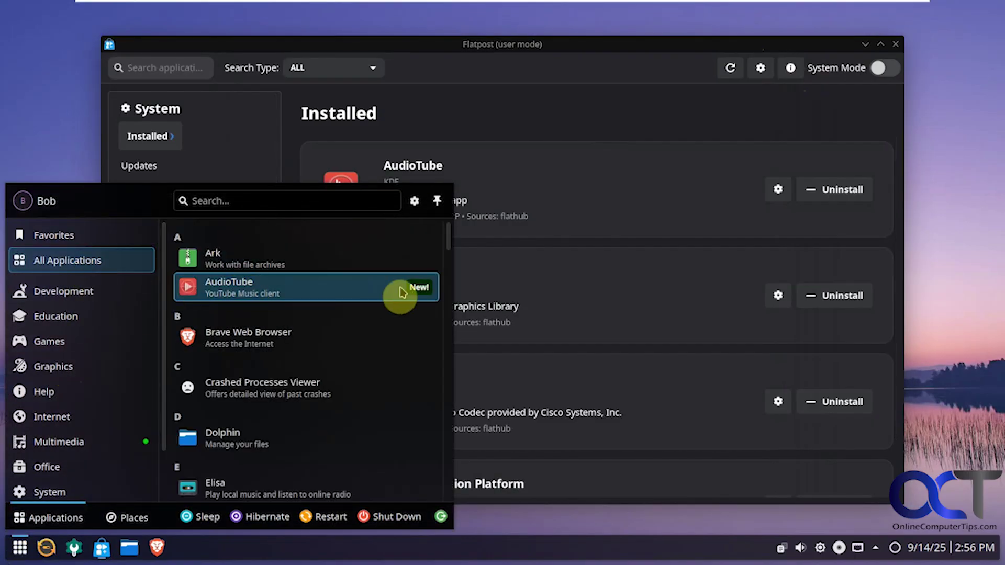
pyautogui.click(644, 89)
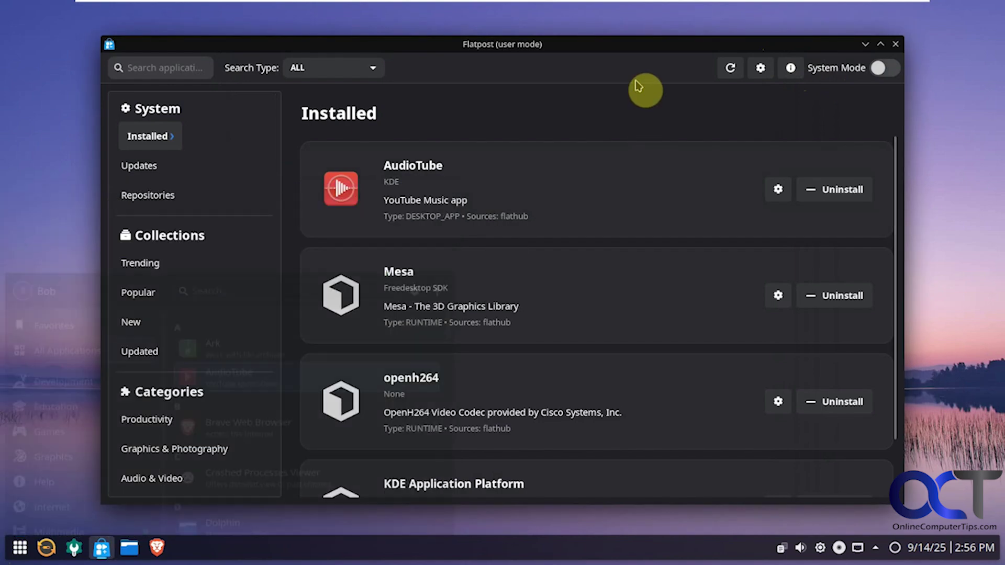
# - Review the Global Setting Overrides, close them, and quit Flatpost
pyautogui.click(761, 68)
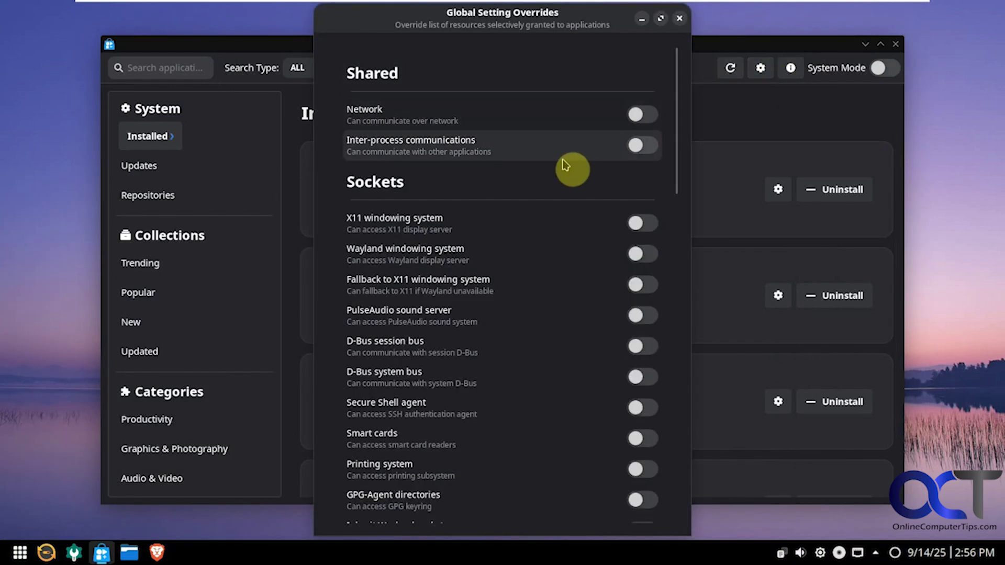
pyautogui.scroll(-5, 570, 173)
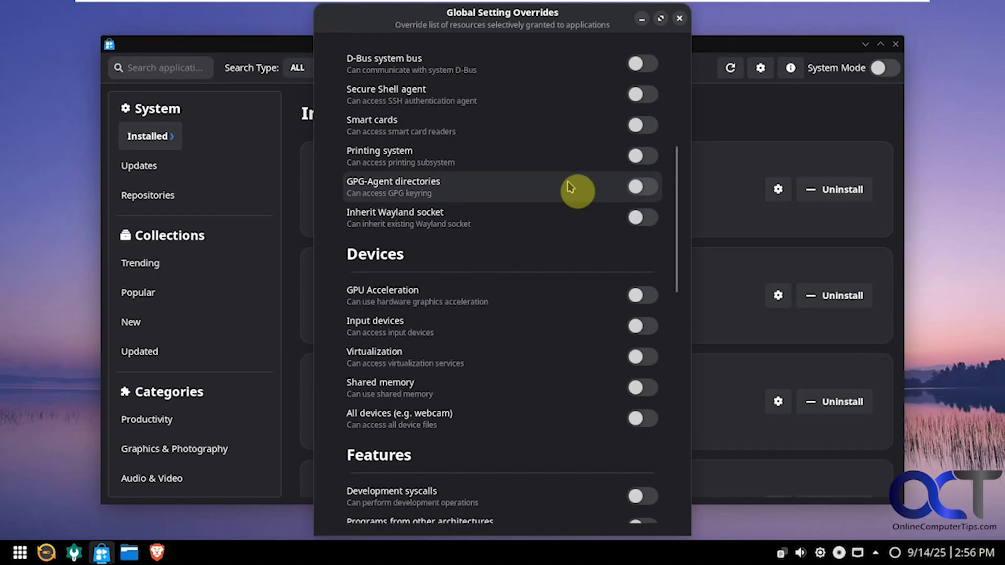
pyautogui.scroll(-11, 570, 190)
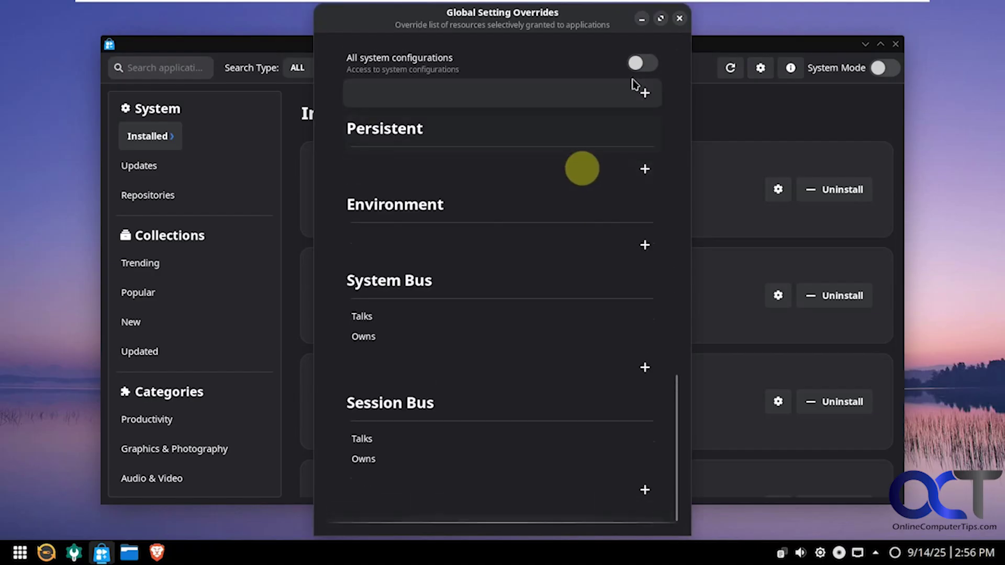
pyautogui.click(680, 18)
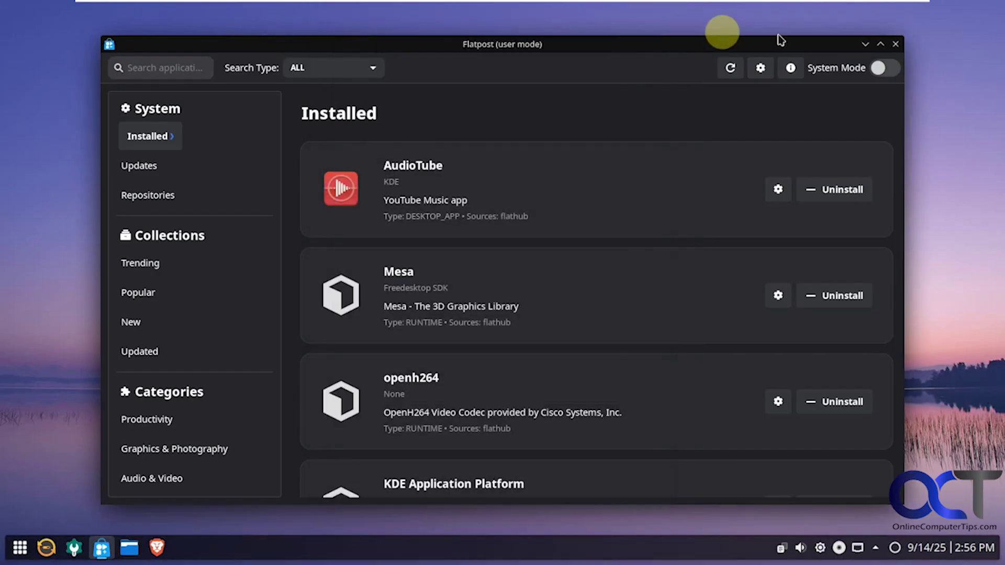
pyautogui.click(896, 46)
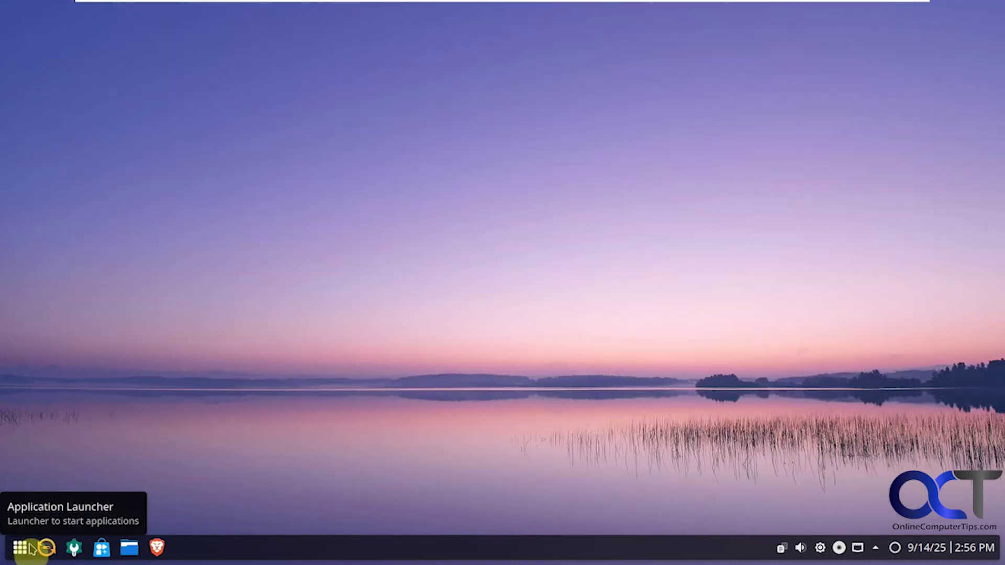
# - Open System Settings and view the Mouse & Touchpad, Screen Edges, Keyboard and Touchscreen pages
pyautogui.click(74, 548)
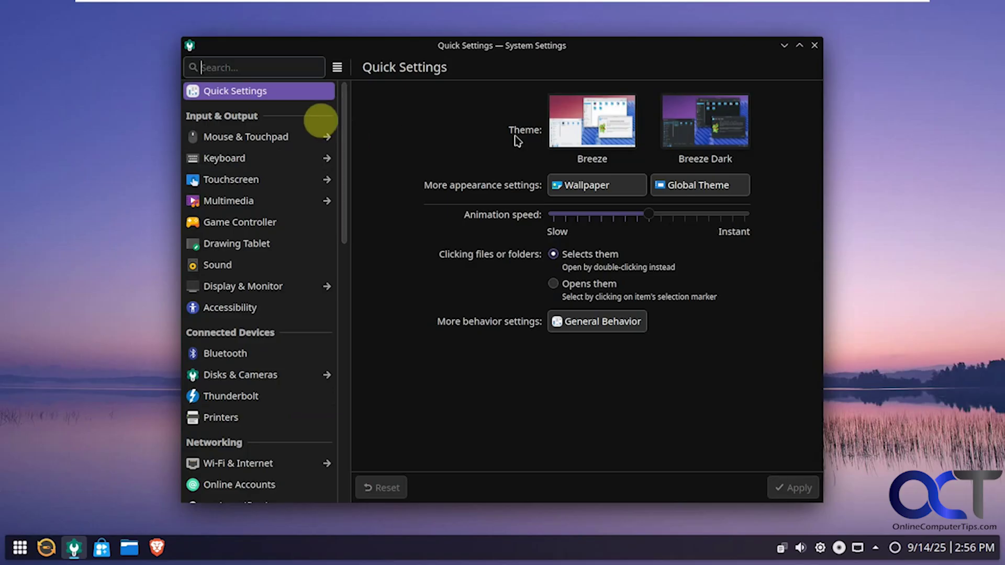
pyautogui.click(276, 137)
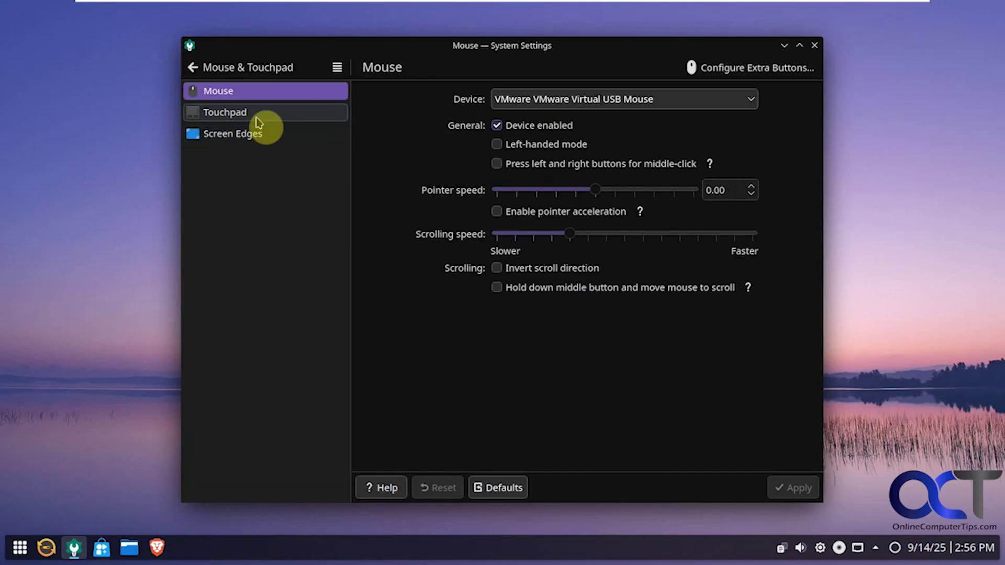
pyautogui.click(258, 122)
pyautogui.click(254, 136)
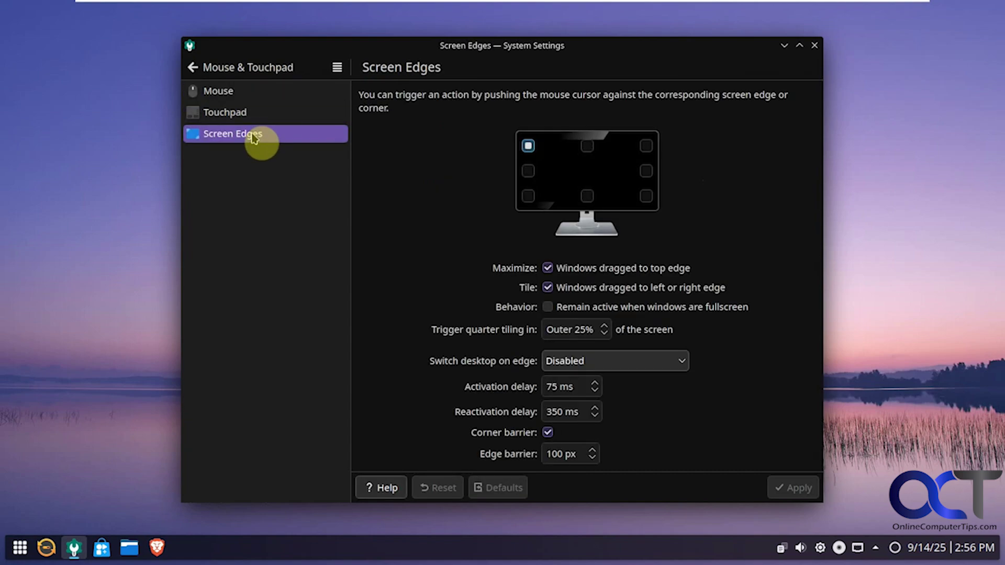
pyautogui.click(200, 67)
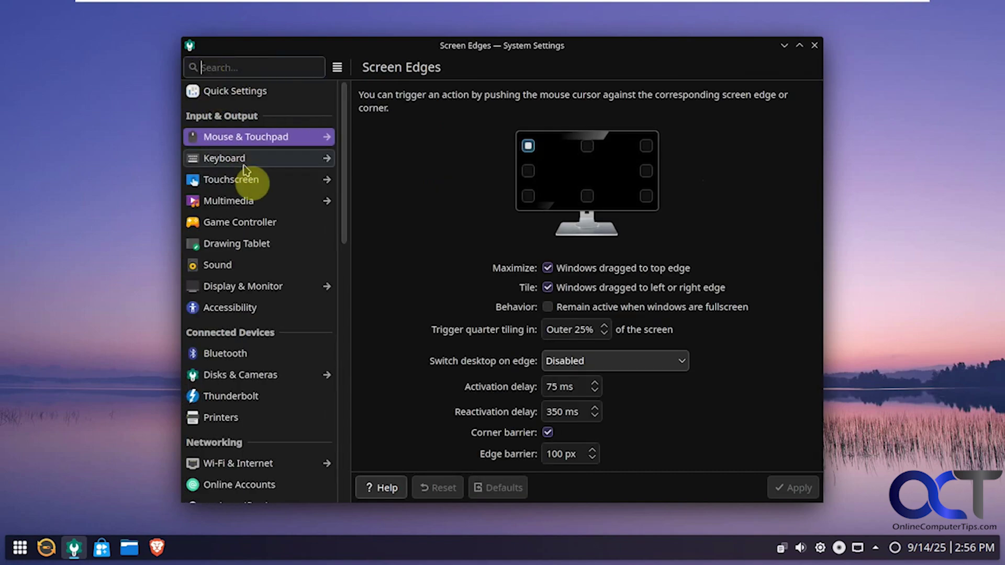
pyautogui.click(244, 159)
pyautogui.click(199, 68)
pyautogui.click(233, 181)
pyautogui.click(192, 67)
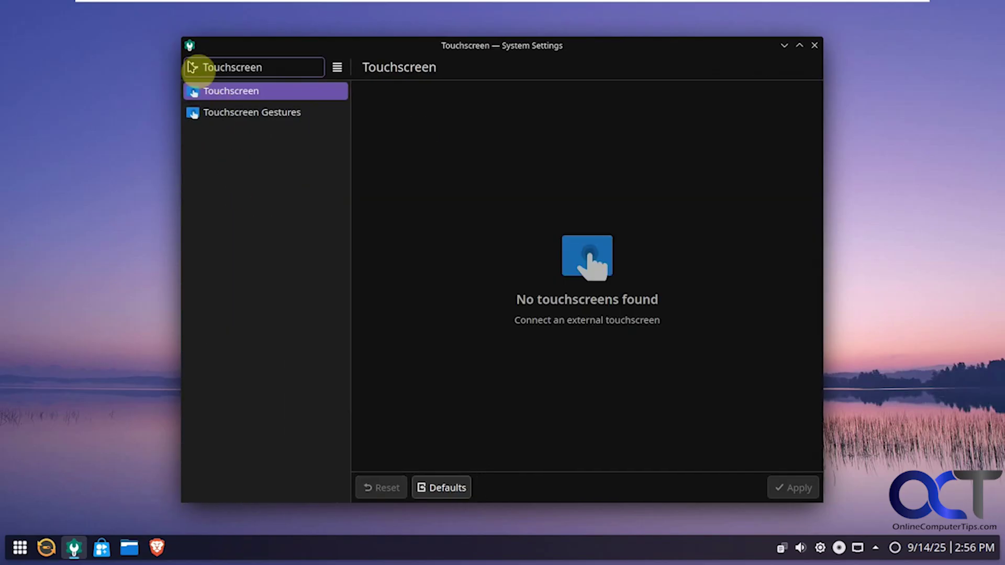
# - View Multimedia's Audio CD naming, FLAC, MP3 and Opus encoder tabs
pyautogui.click(250, 204)
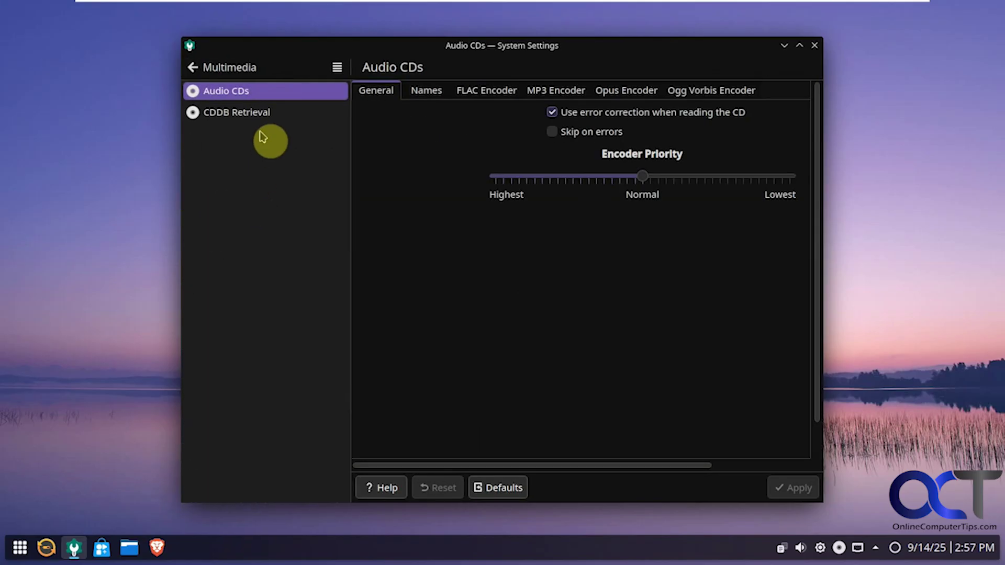
pyautogui.click(425, 93)
pyautogui.click(492, 93)
pyautogui.click(534, 93)
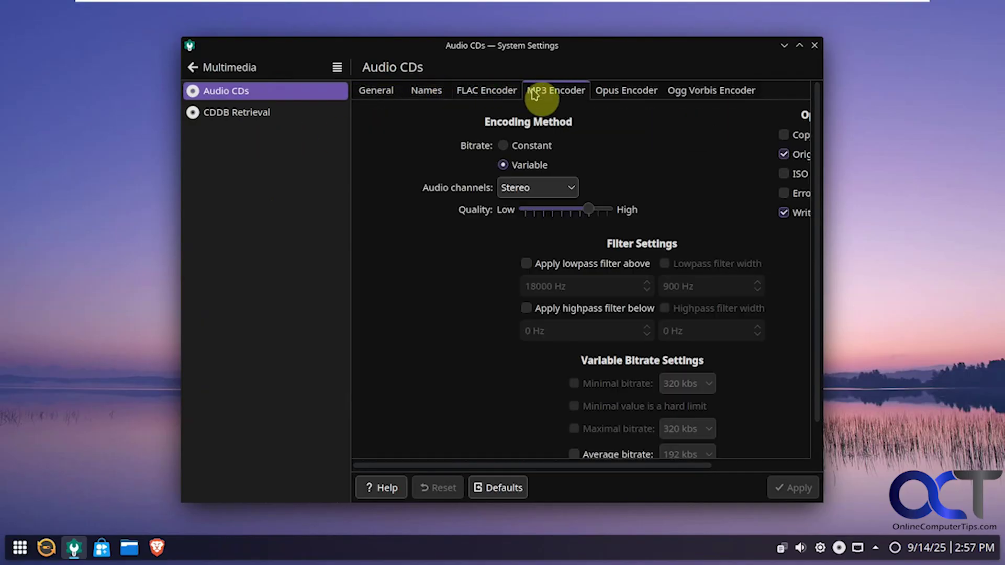
pyautogui.click(617, 93)
pyautogui.click(231, 68)
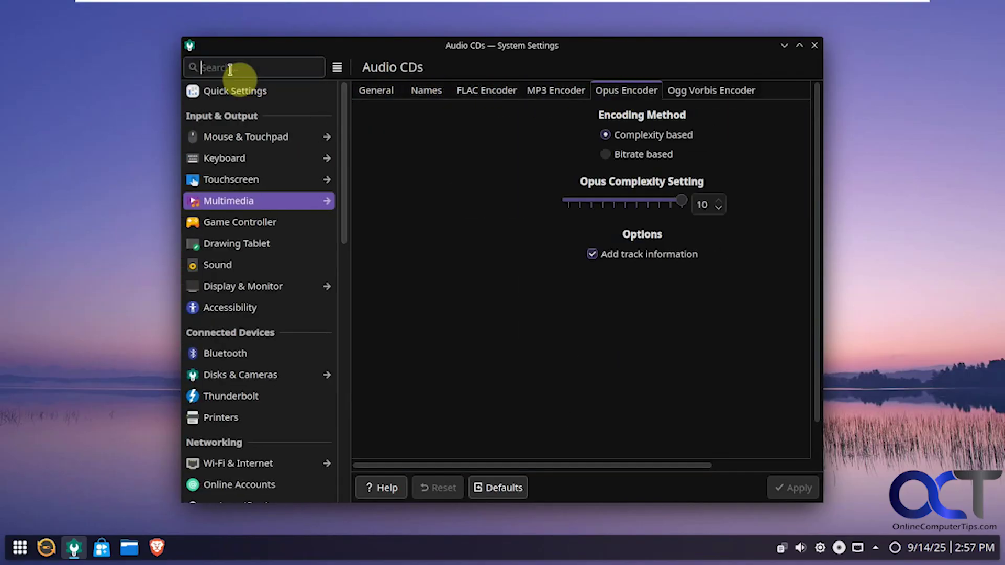
# - View the Game Controller, Drawing Tablet, Sound, Display & Monitor and Night Light pages
pyautogui.click(239, 224)
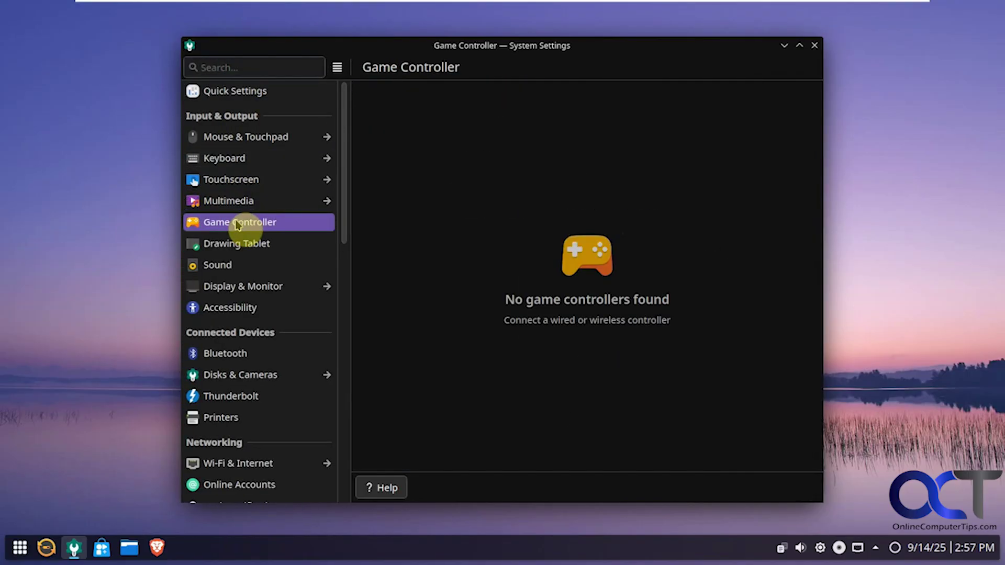
pyautogui.click(243, 247)
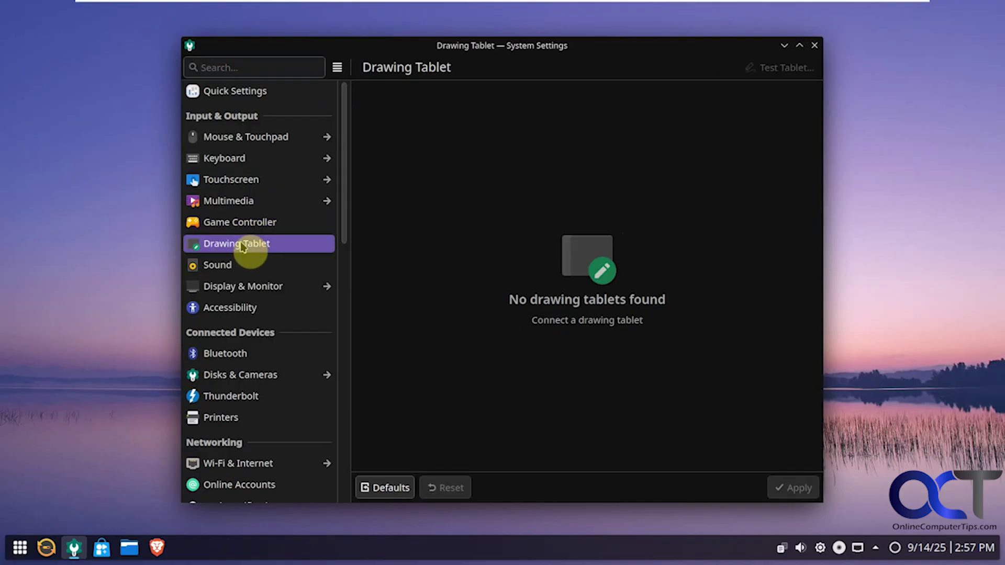
pyautogui.click(231, 266)
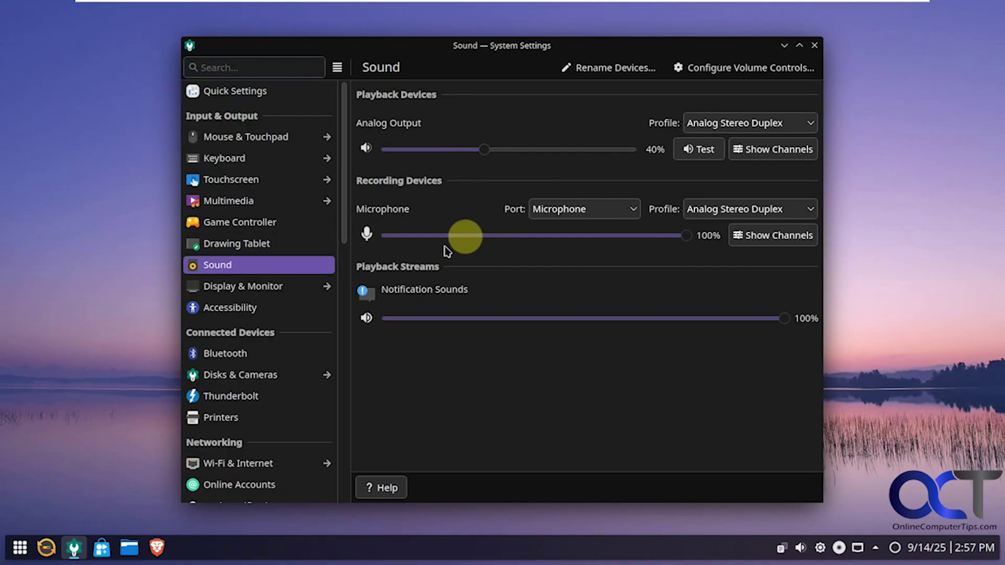
pyautogui.click(276, 289)
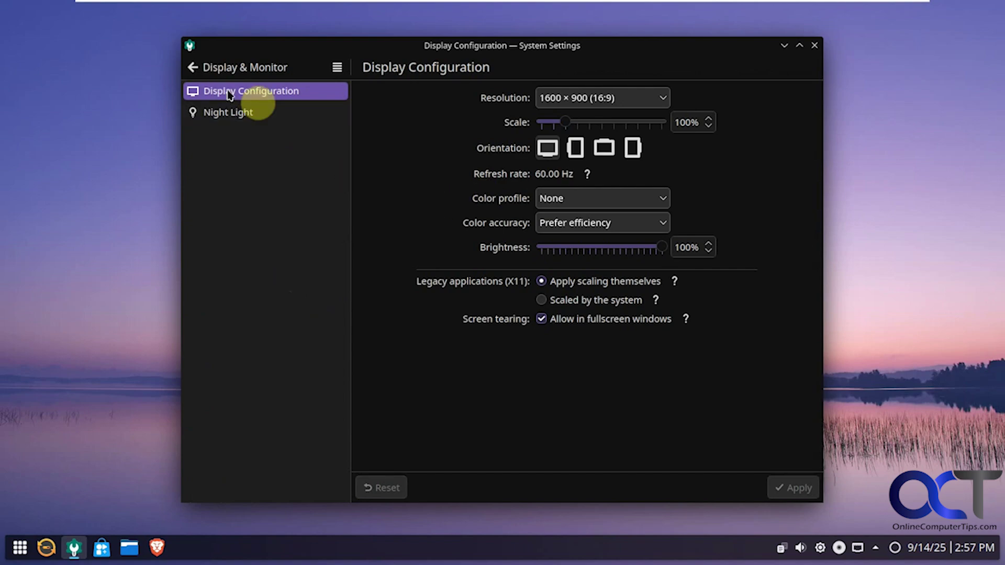
pyautogui.click(232, 111)
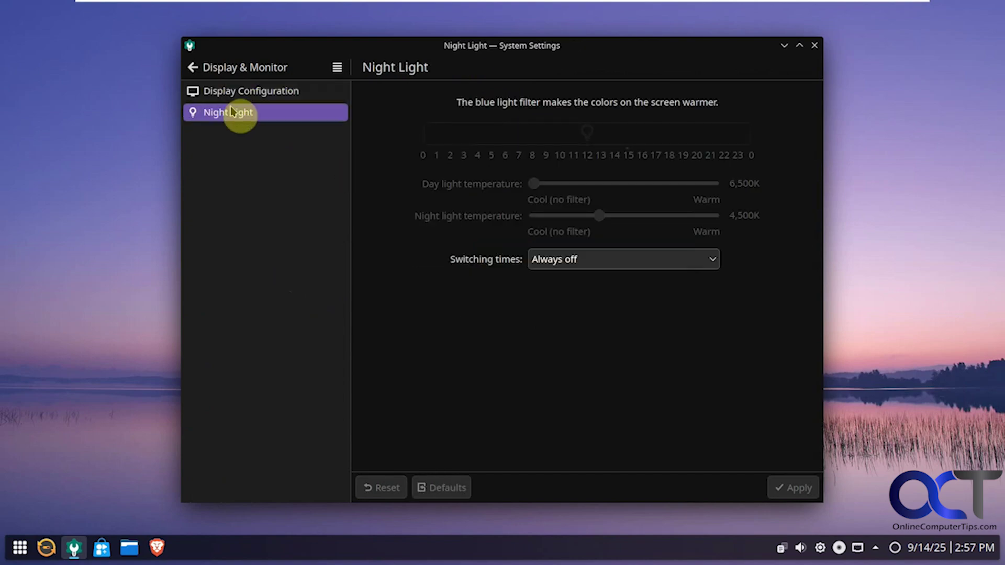
pyautogui.click(204, 67)
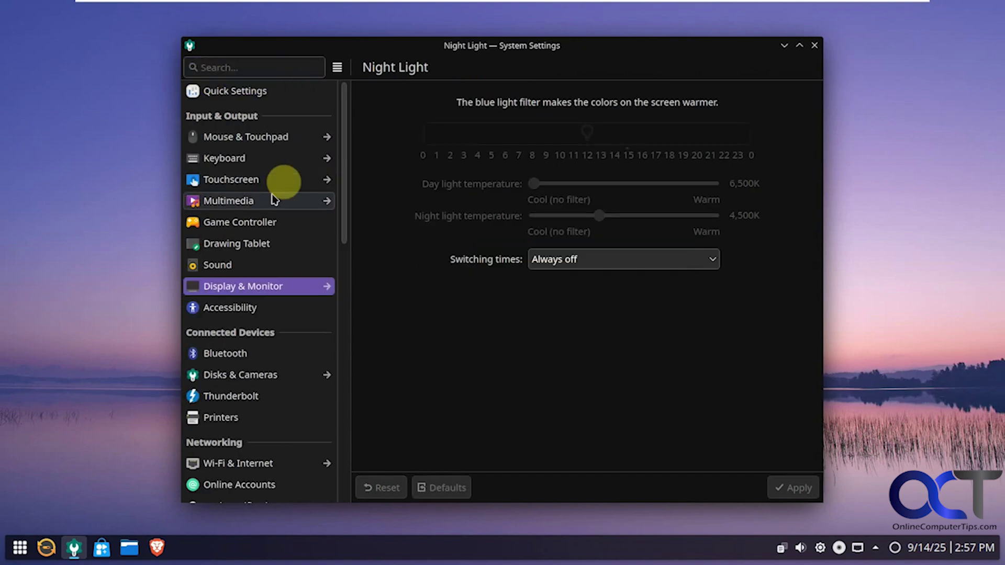
# - View the Accessibility, Bluetooth, Disks & Cameras, Thunderbolt and Printers pages
pyautogui.click(254, 310)
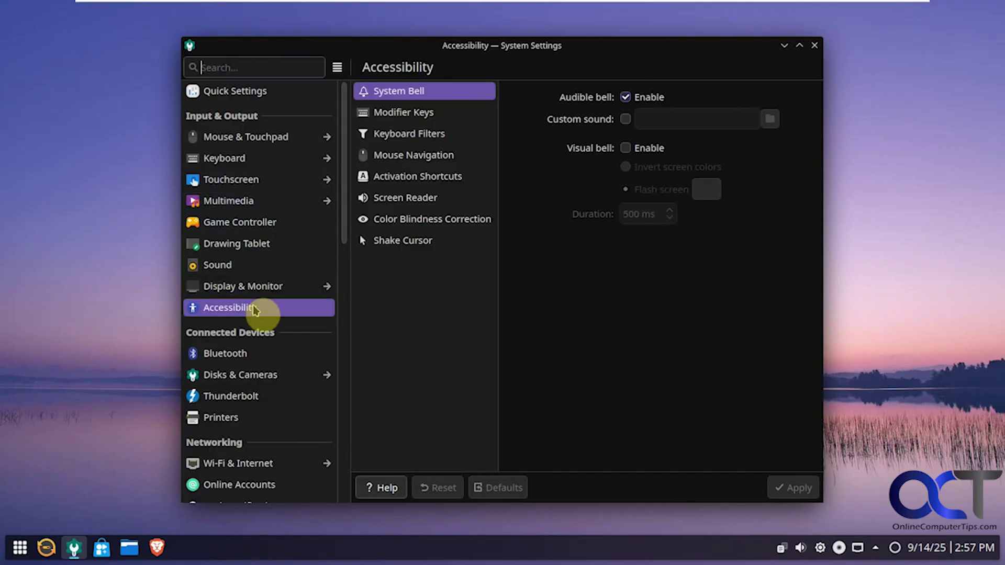
pyautogui.click(253, 351)
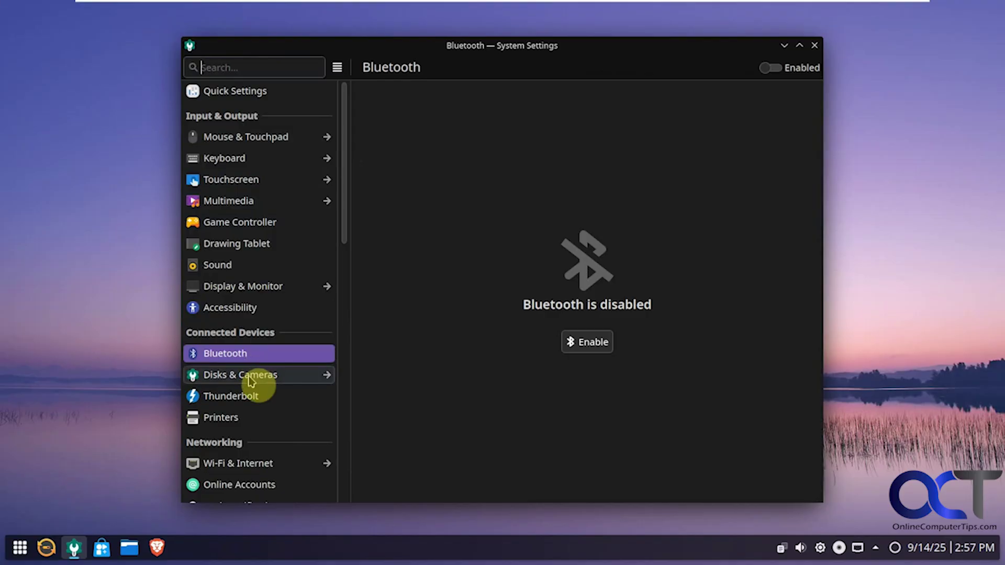
pyautogui.click(250, 380)
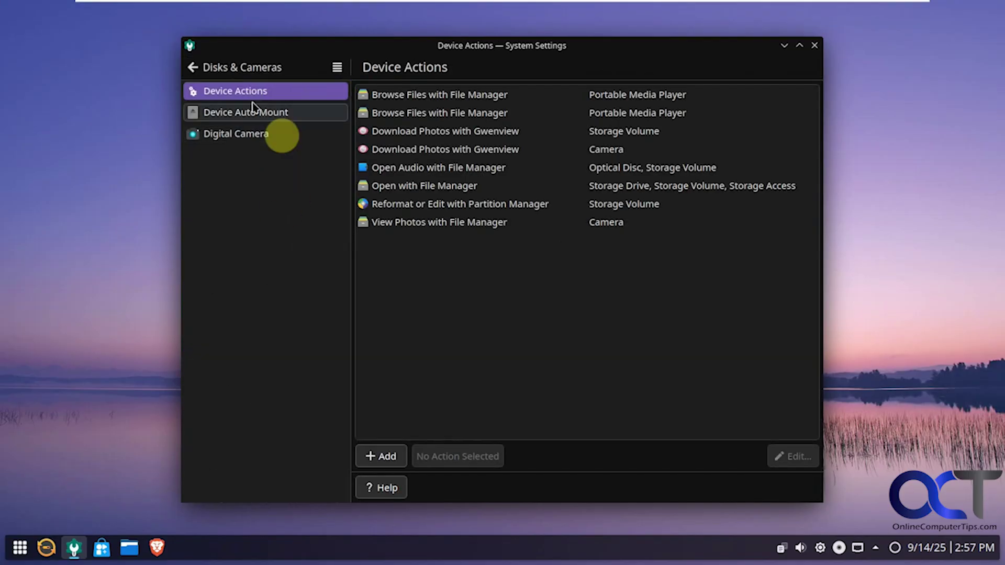
pyautogui.click(193, 67)
pyautogui.click(246, 398)
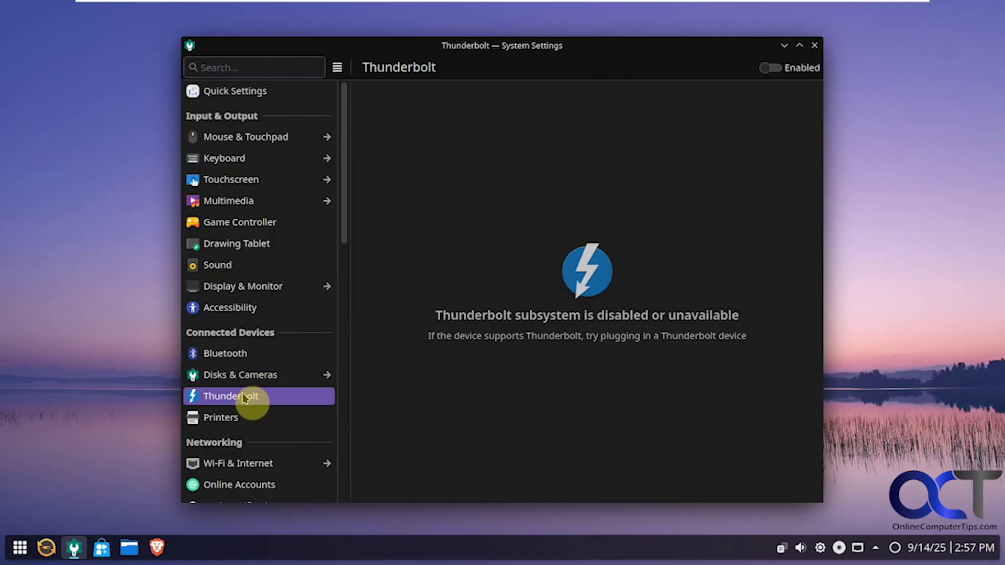
pyautogui.click(243, 419)
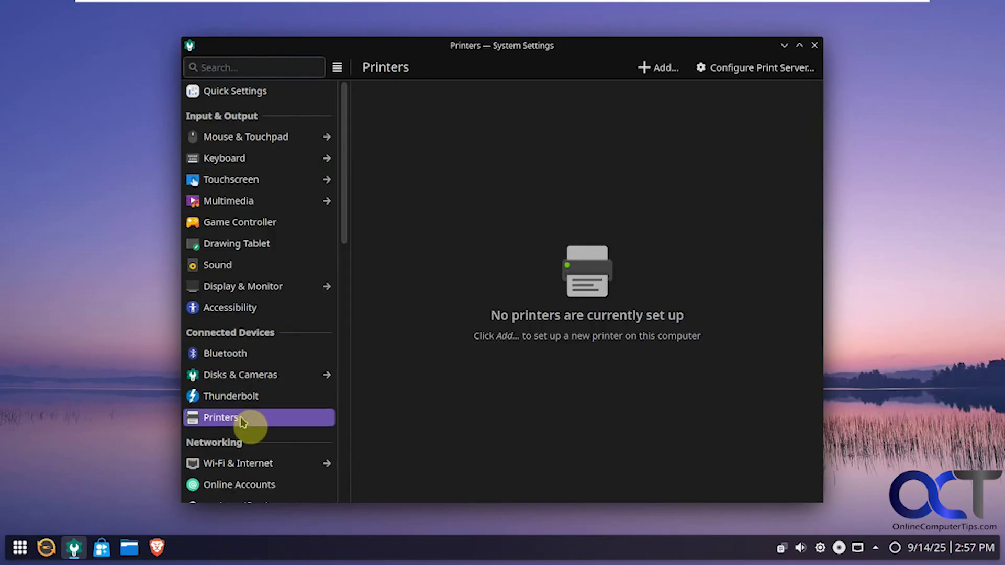
# - Start adding a printer, try manual IPP (ipp/ipps) connection types, then cancel the setup
pyautogui.click(661, 69)
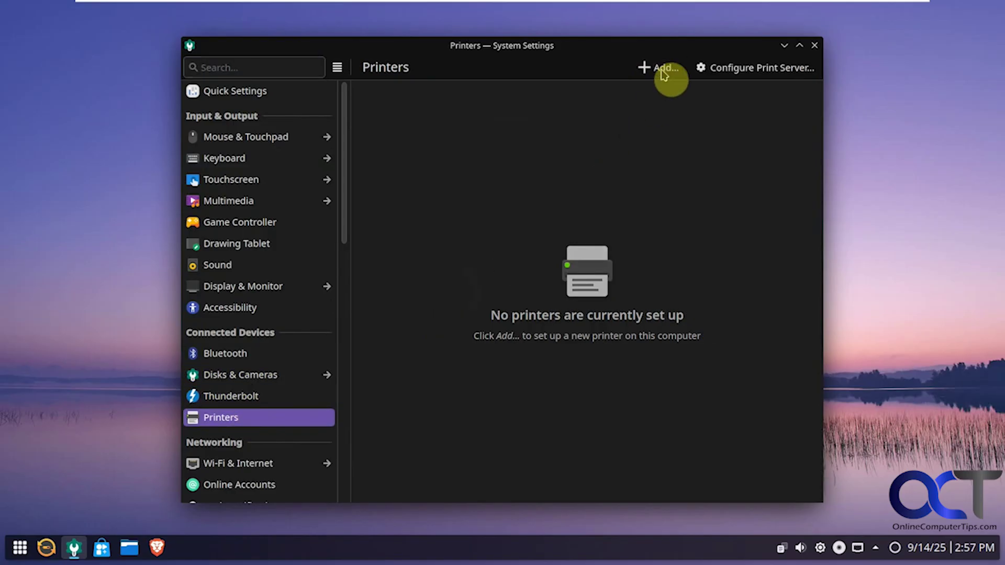
pyautogui.click(619, 120)
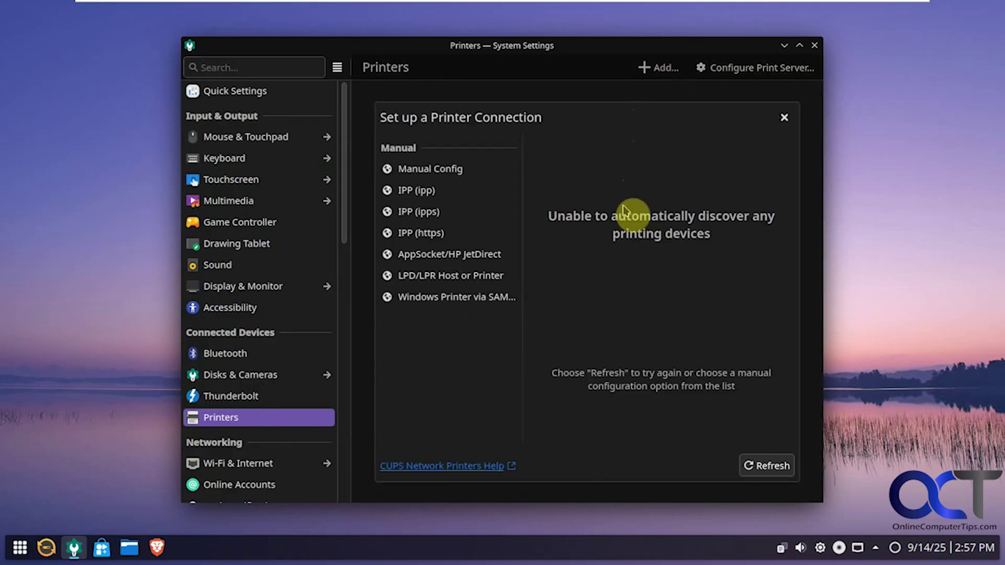
pyautogui.click(453, 171)
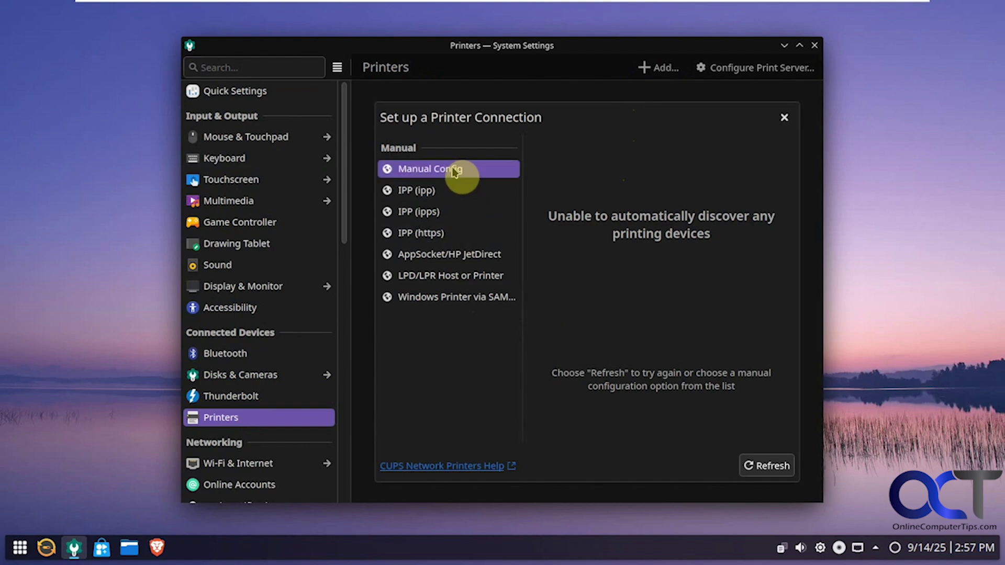
pyautogui.click(444, 193)
pyautogui.click(446, 212)
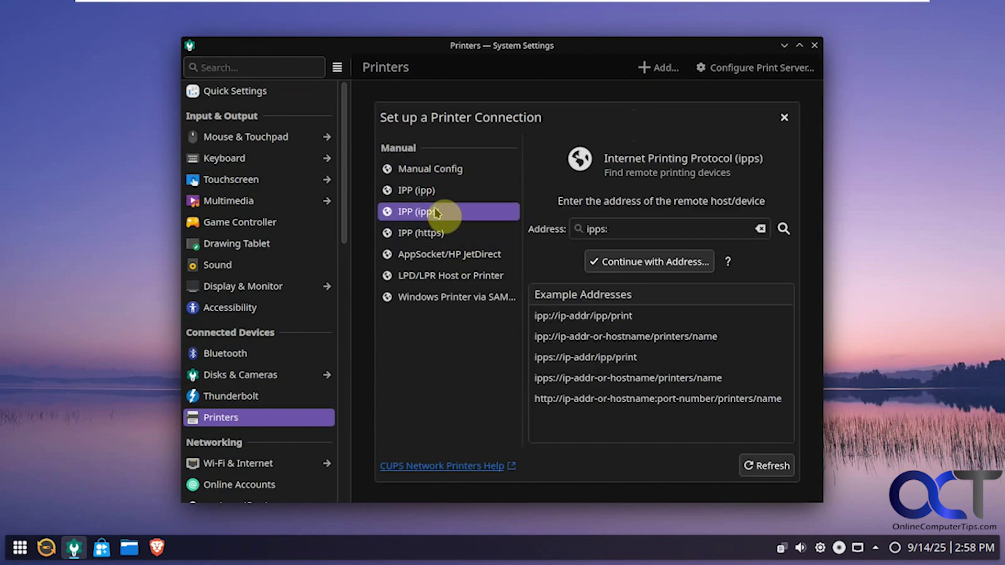
pyautogui.click(784, 117)
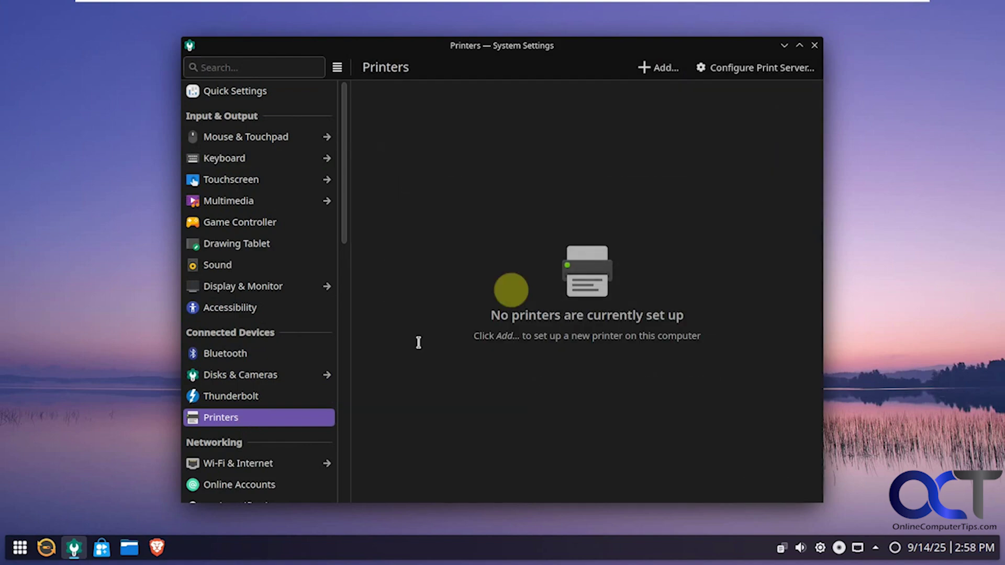
pyautogui.scroll(-3, 299, 413)
# - Keep the wired connection's IPv4 method on Automatic and open Connection Preferences
pyautogui.click(271, 393)
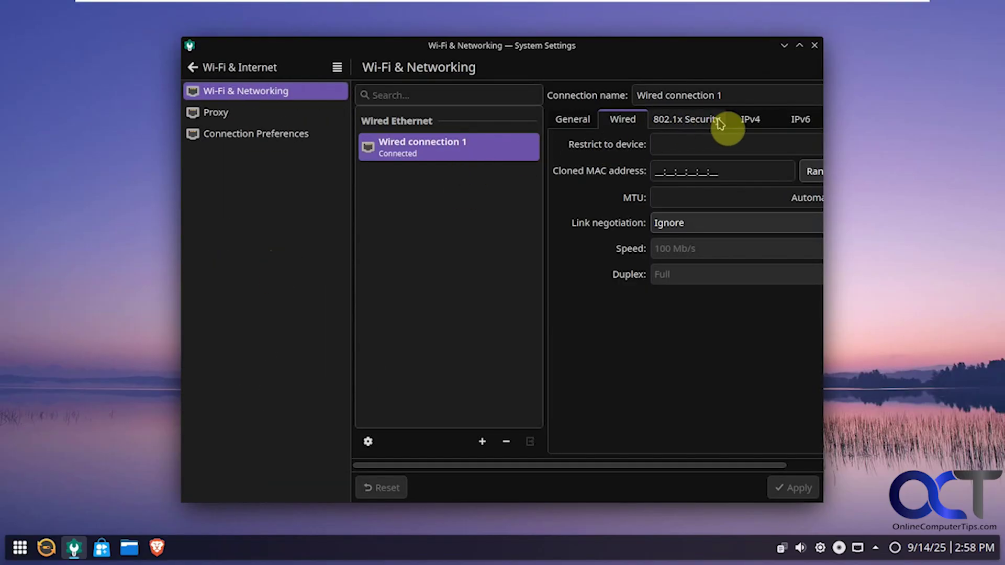
pyautogui.click(744, 120)
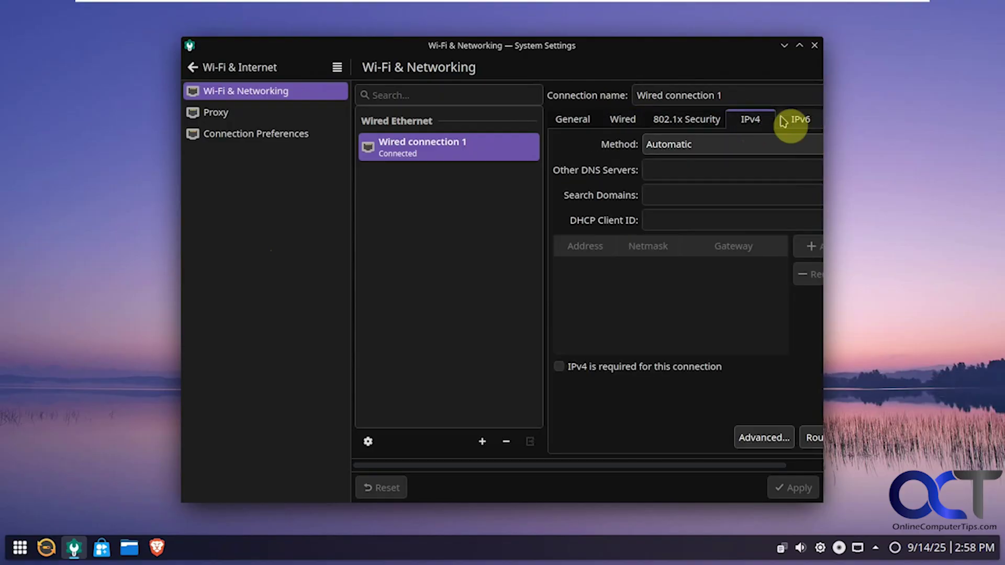
pyautogui.click(716, 147)
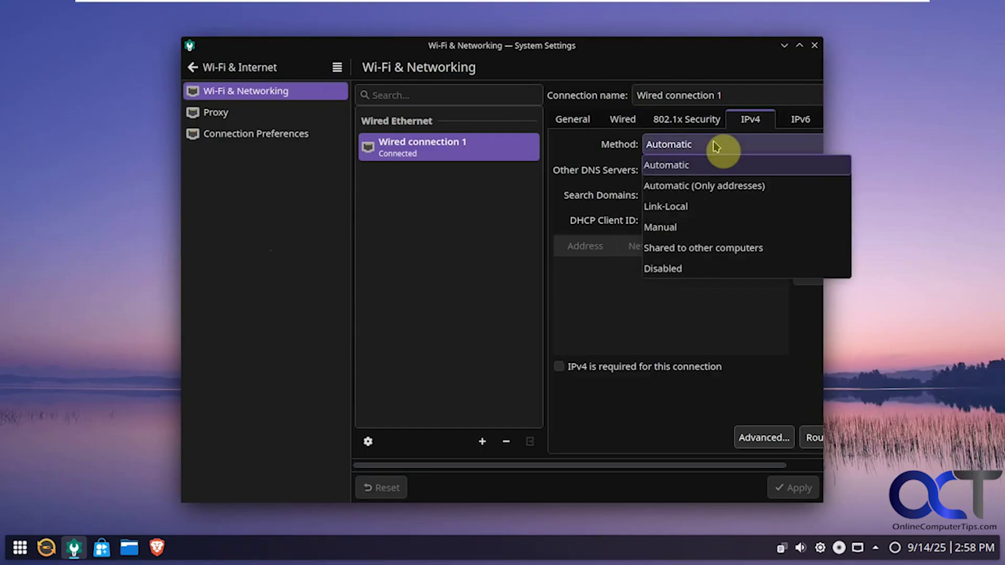
pyautogui.click(716, 147)
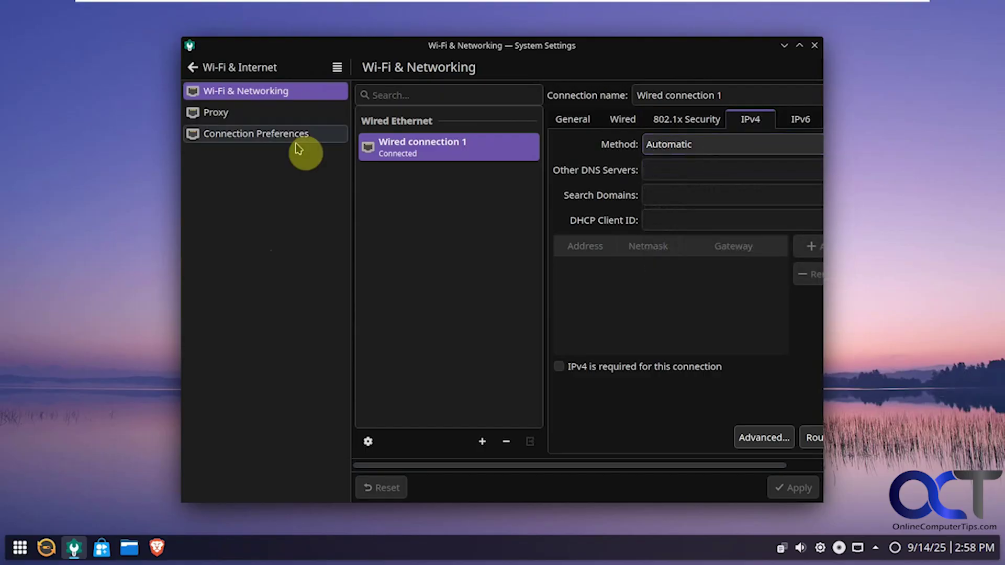
pyautogui.click(268, 137)
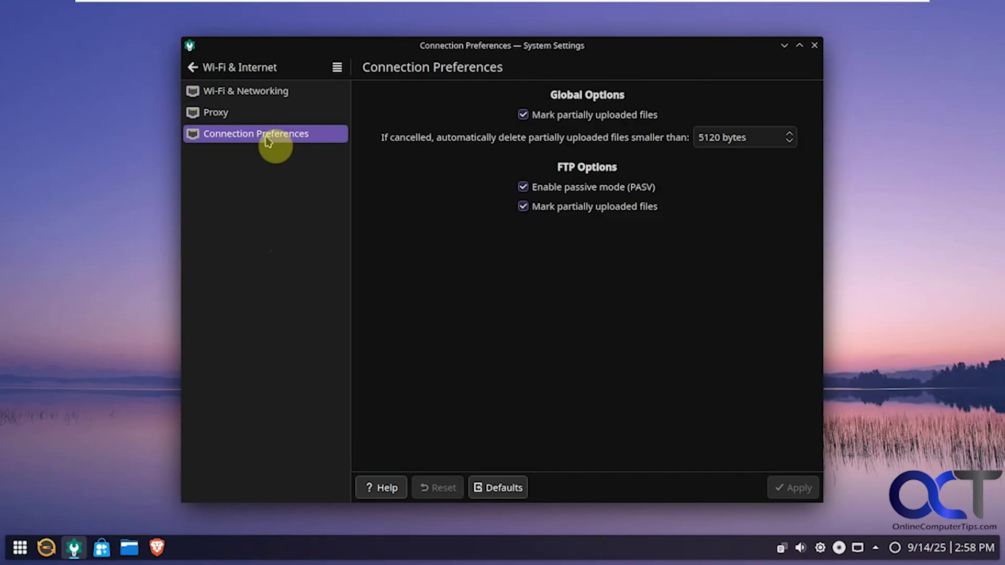
# - Visit Online Accounts and its Add Account list, Push Notifications, then Remote Desktop settings
pyautogui.click(192, 67)
pyautogui.click(257, 414)
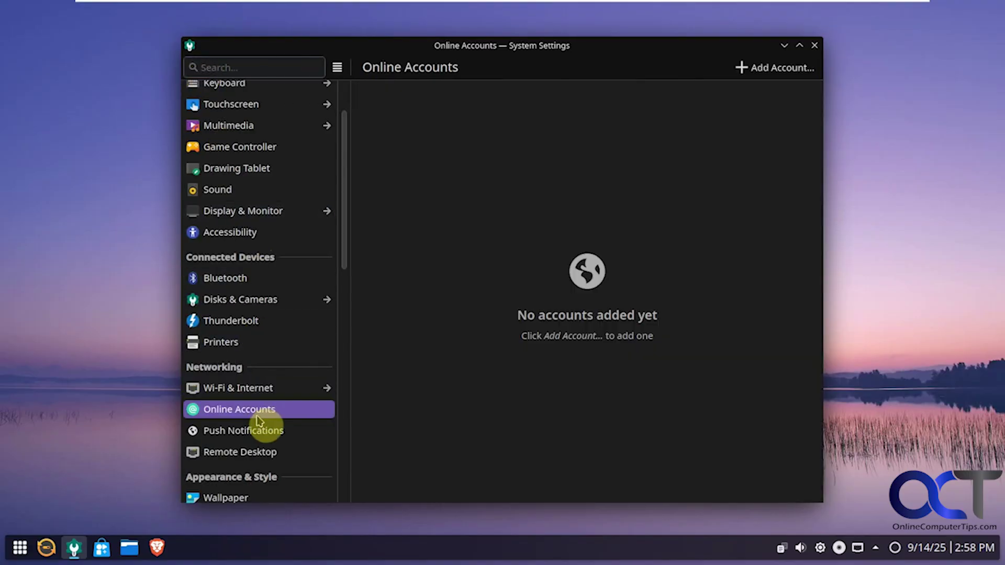
pyautogui.click(776, 70)
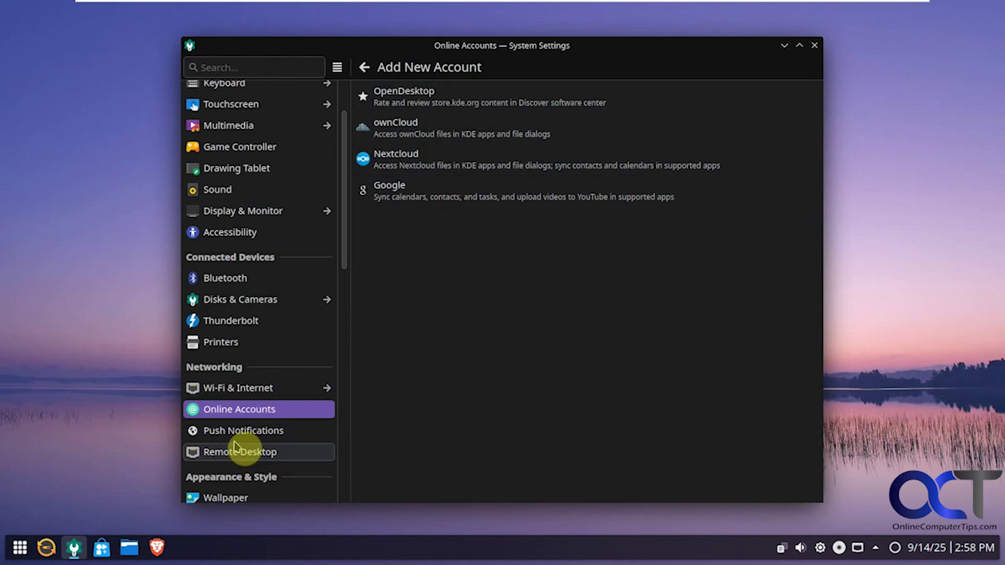
pyautogui.click(241, 436)
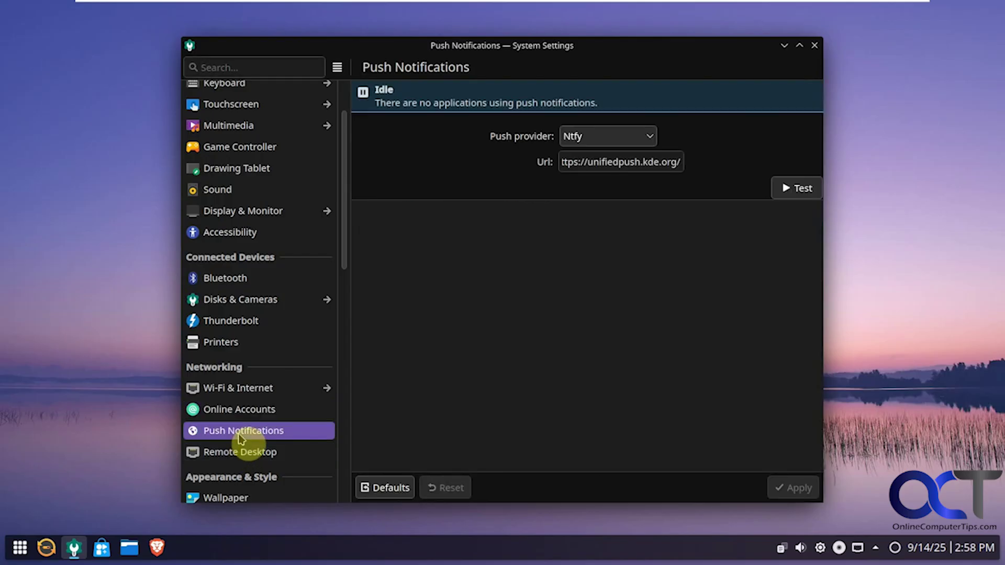
pyautogui.click(240, 454)
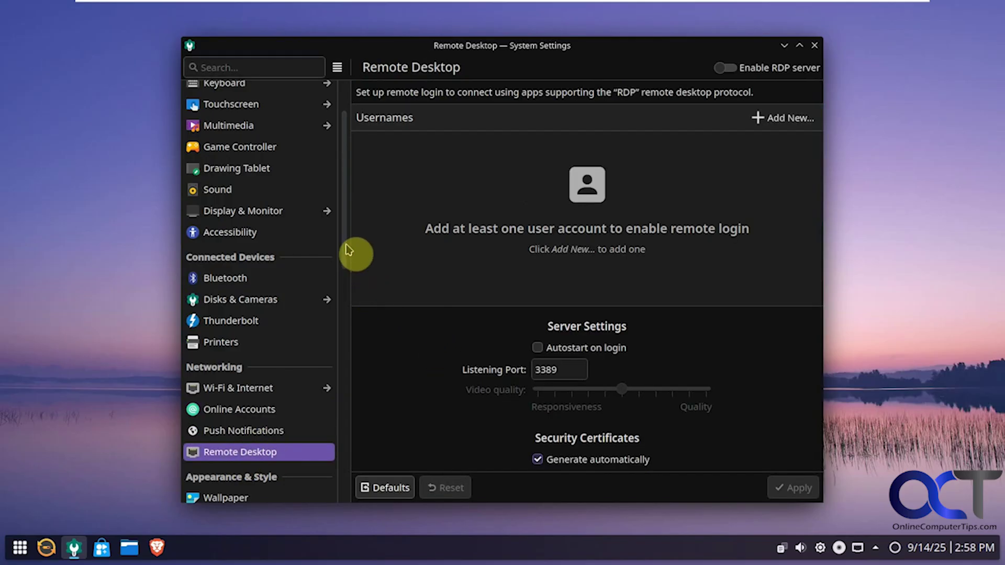
pyautogui.moveTo(347, 249); pyautogui.dragTo(348, 354)
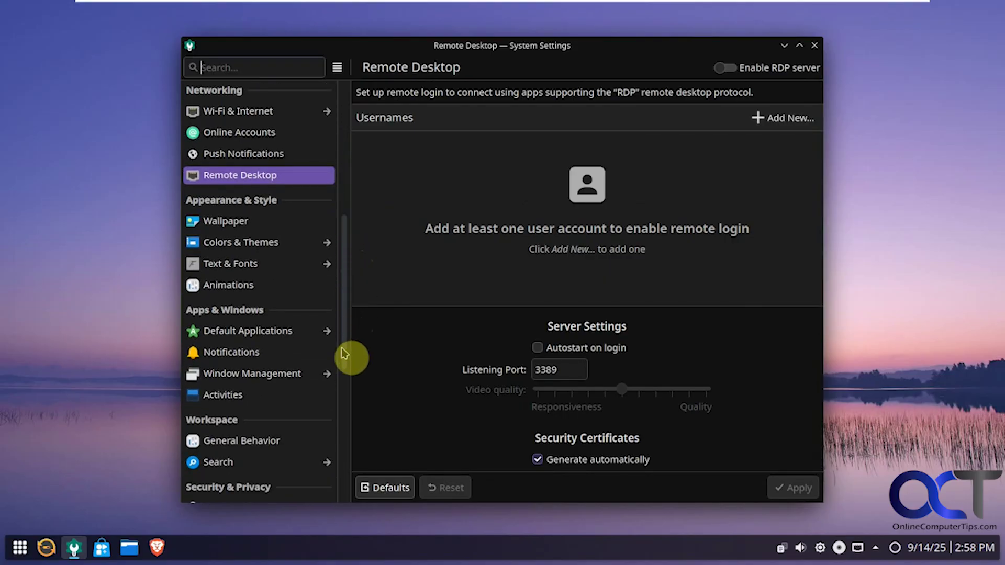
# - Browse the Colors & Themes, Text & Fonts, Animations and Default Applications settings pages
pyautogui.click(263, 243)
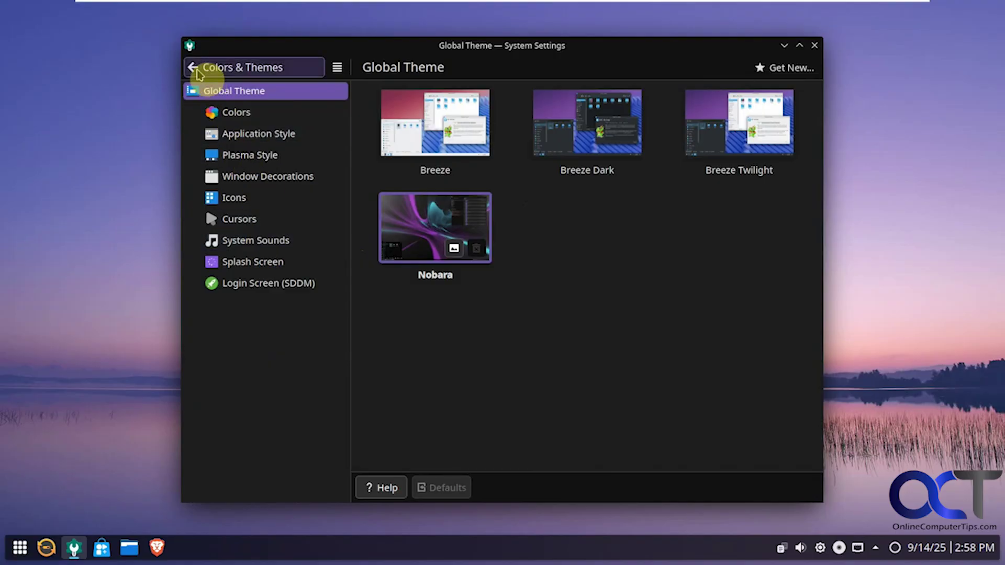
pyautogui.click(199, 73)
pyautogui.click(253, 263)
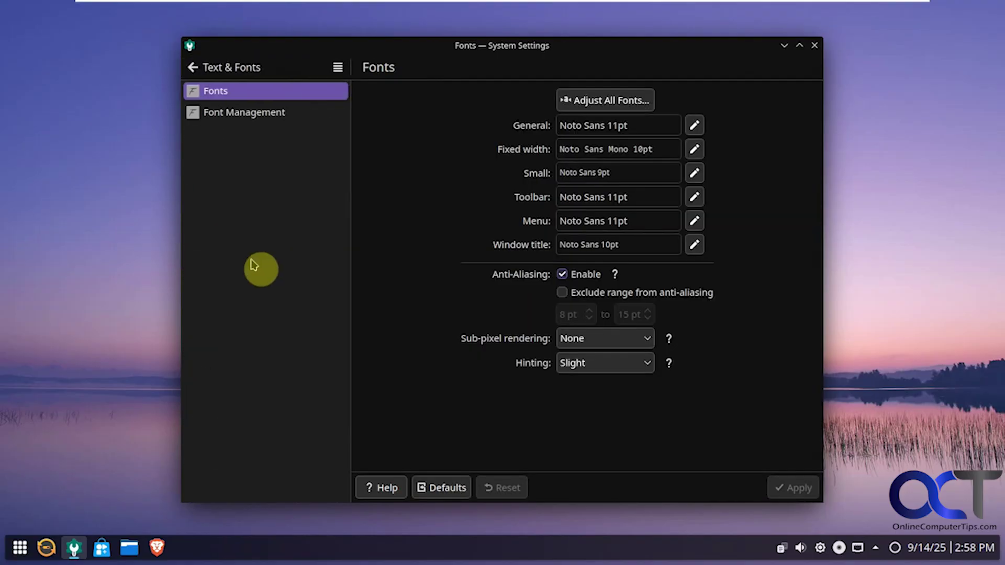
pyautogui.click(193, 67)
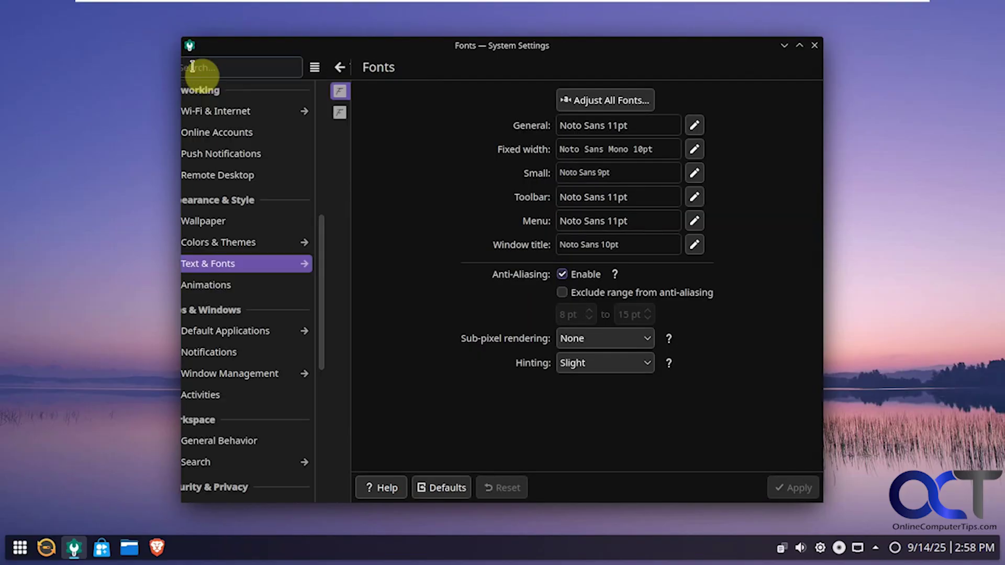
pyautogui.click(251, 285)
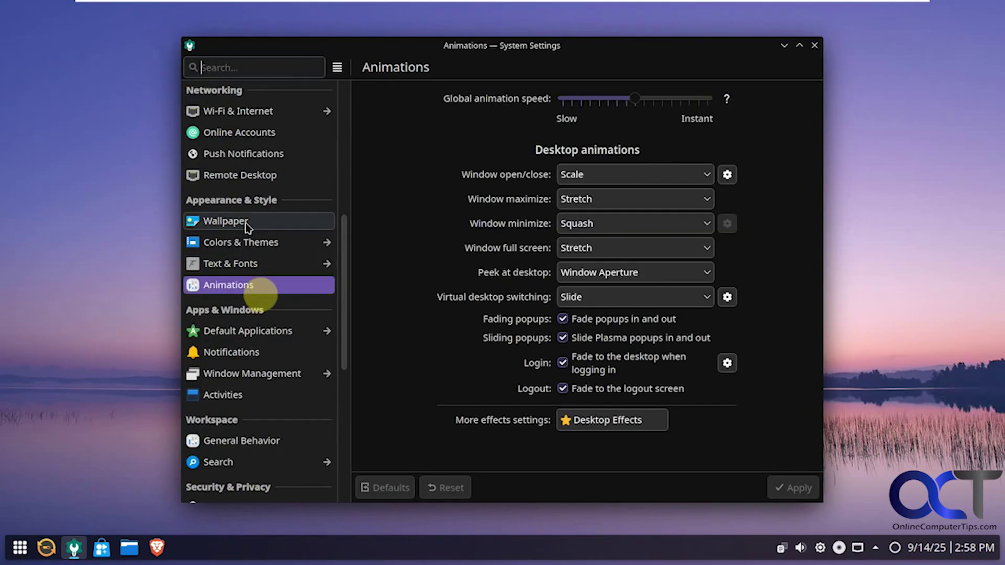
pyautogui.click(253, 332)
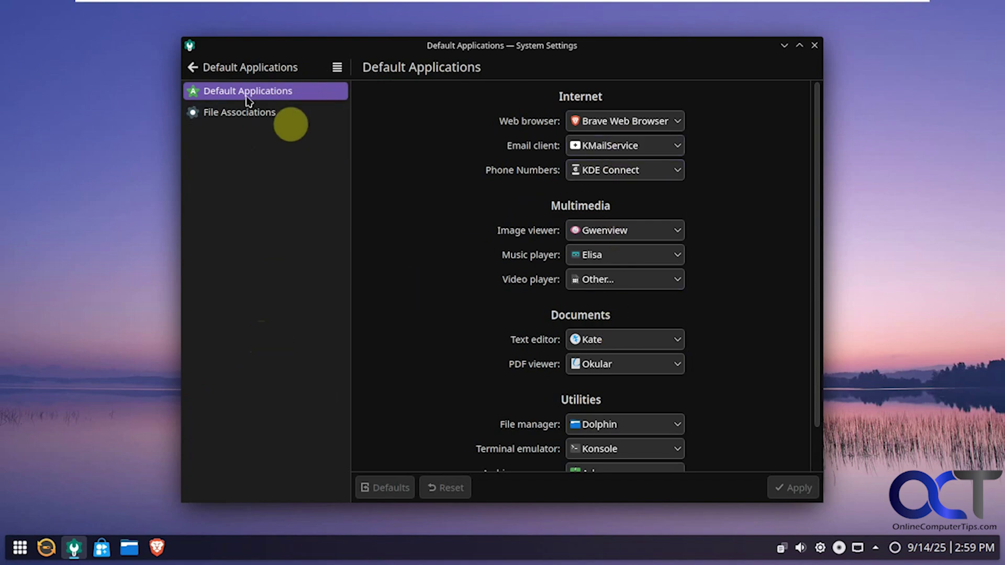
# - View Notifications, then Window Management's task switcher, desktop effects and virtual desktops pages
pyautogui.click(192, 67)
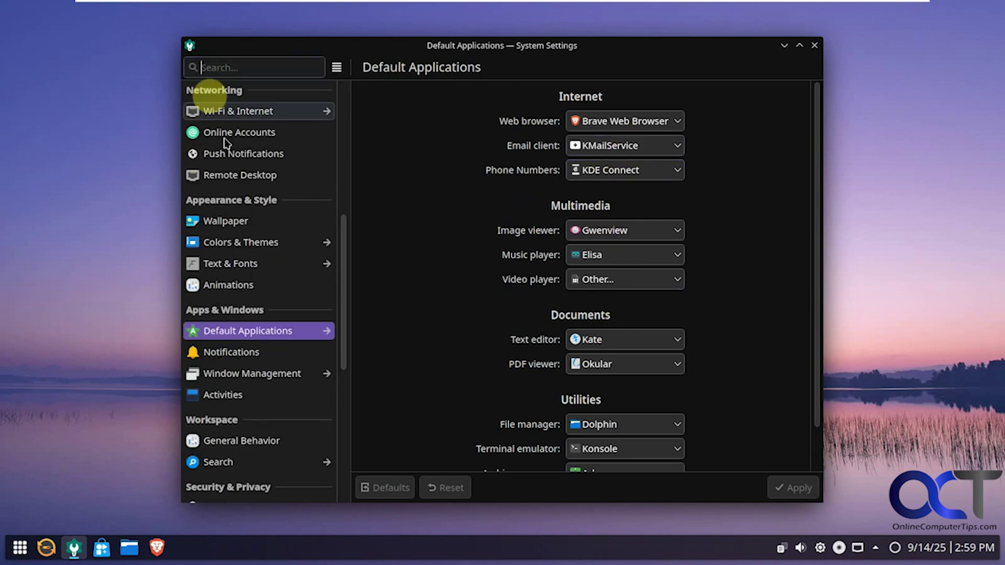
pyautogui.click(244, 353)
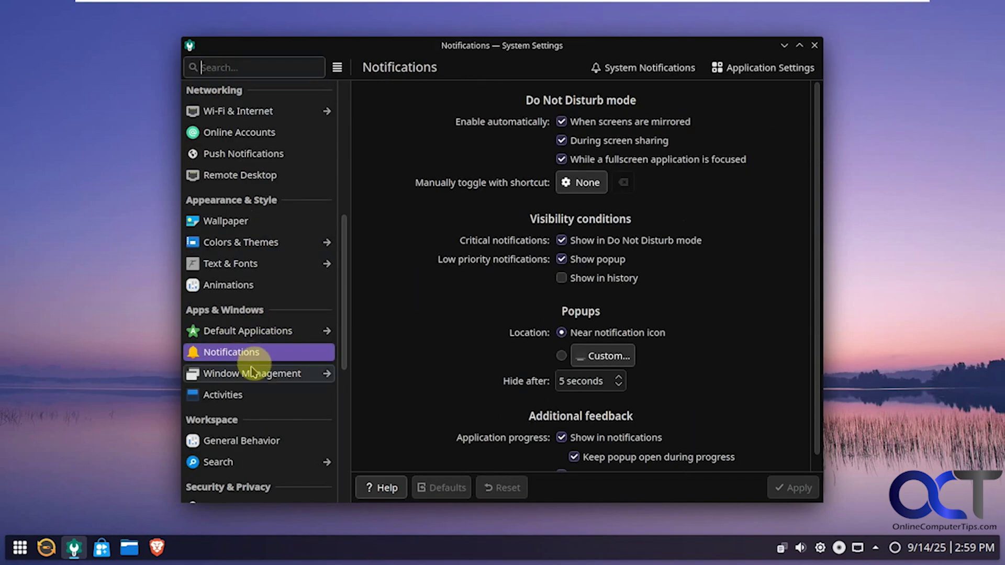
pyautogui.click(253, 373)
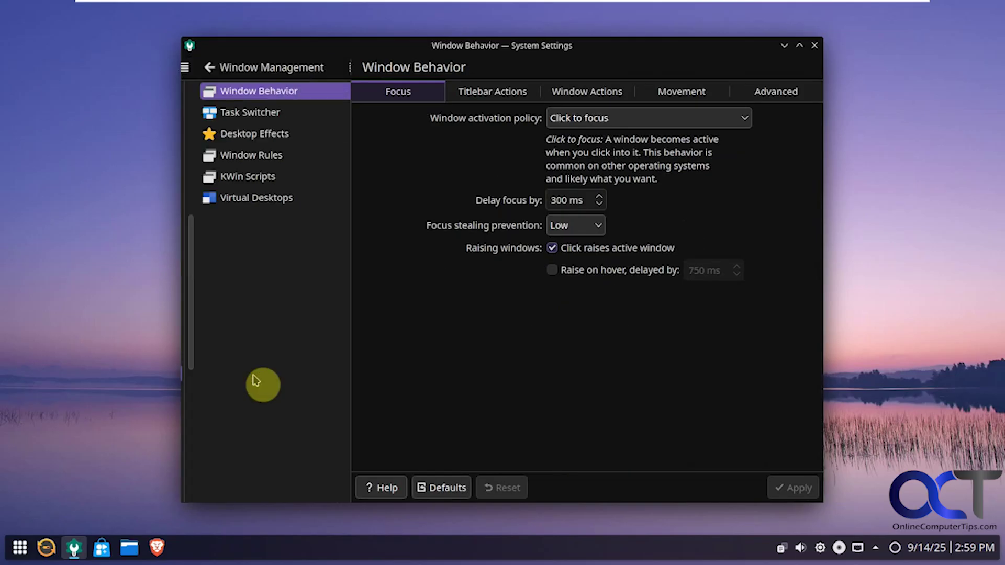
pyautogui.click(256, 114)
pyautogui.click(262, 134)
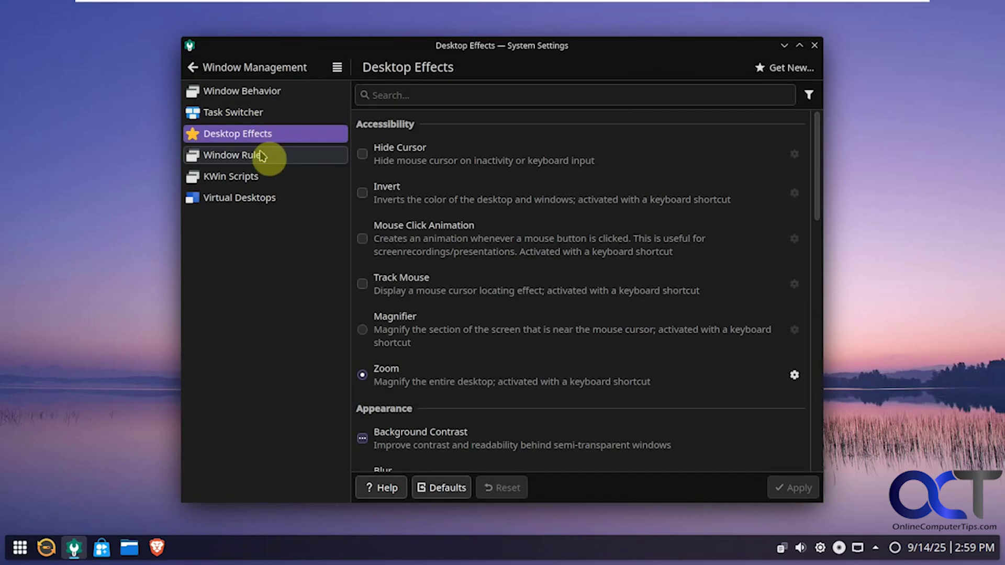
pyautogui.click(259, 196)
# - Go to the Activities page and start creating a new activity
pyautogui.click(202, 68)
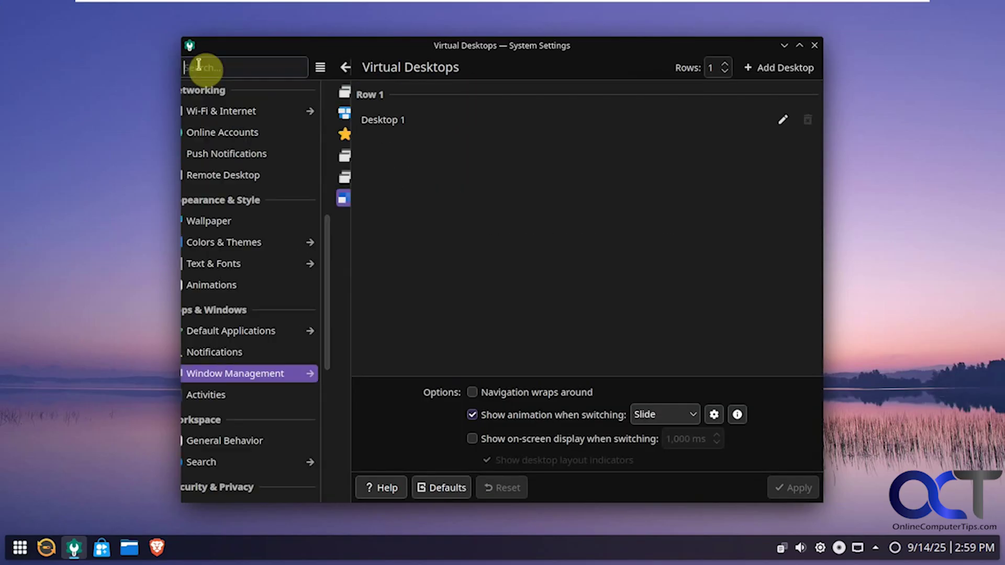
pyautogui.click(265, 398)
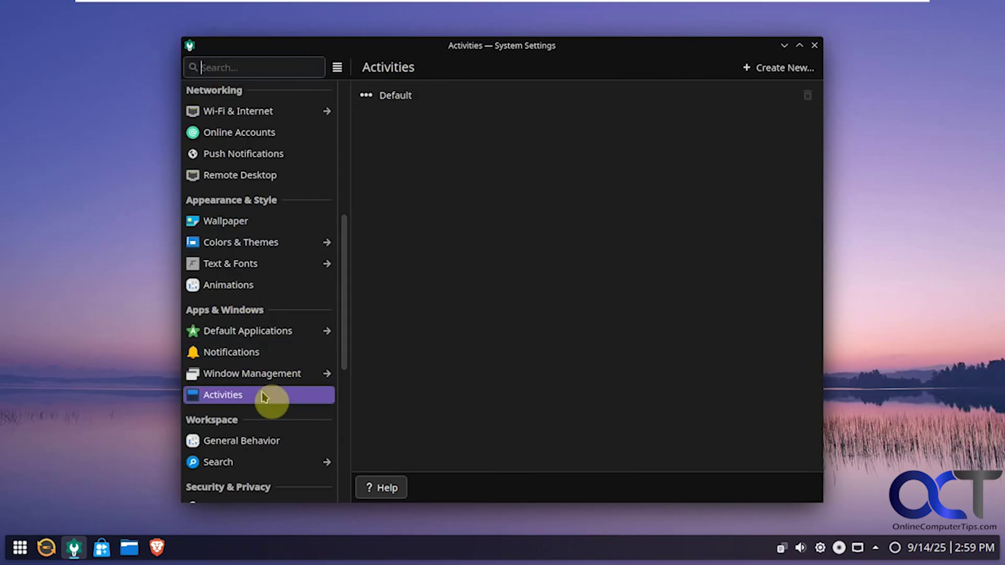
pyautogui.click(776, 69)
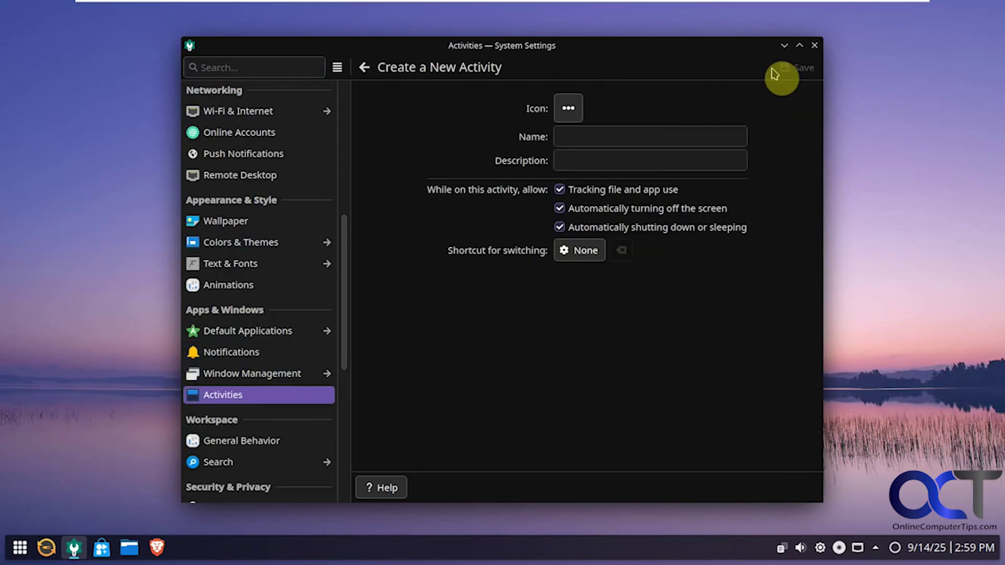
# - Leave the new activity form and browse General Behavior, Search and the Plasma Search plugins
pyautogui.click(364, 73)
pyautogui.click(272, 442)
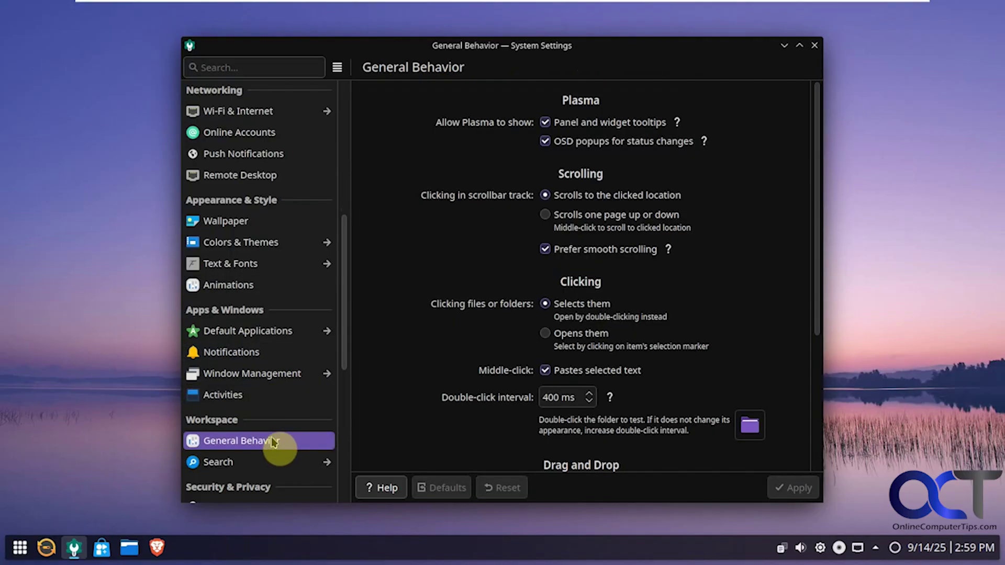
pyautogui.scroll(-3, 295, 361)
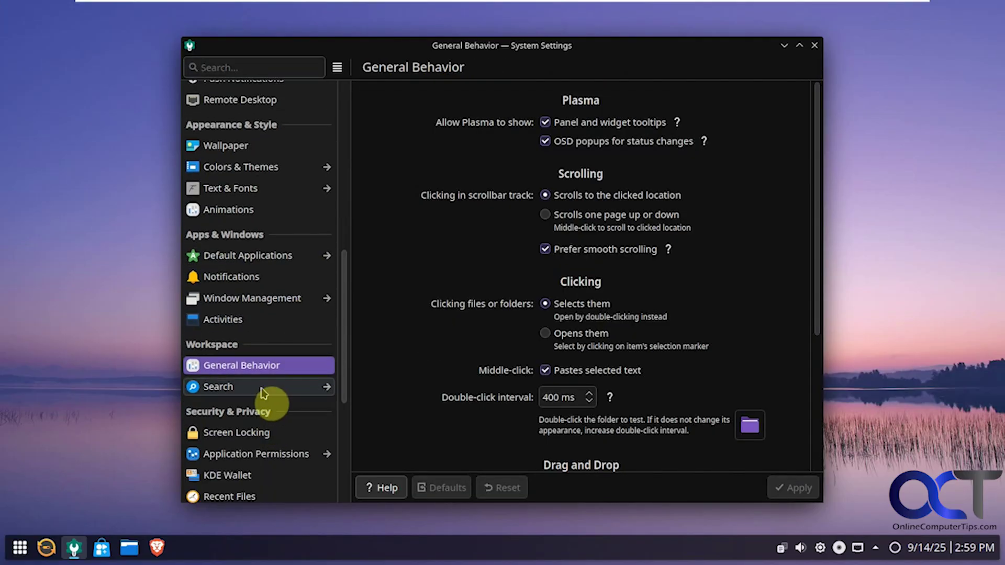
pyautogui.click(262, 390)
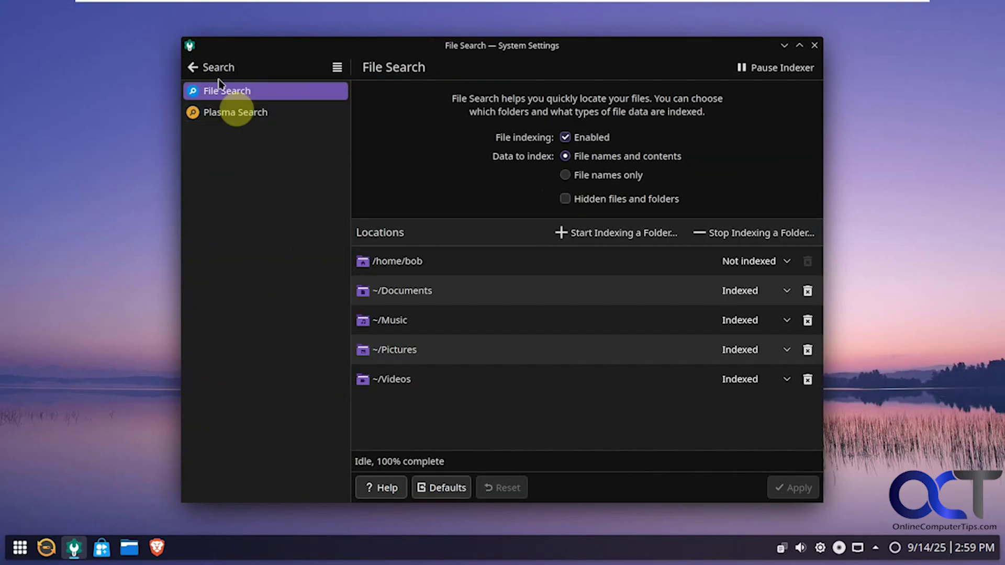
pyautogui.click(222, 114)
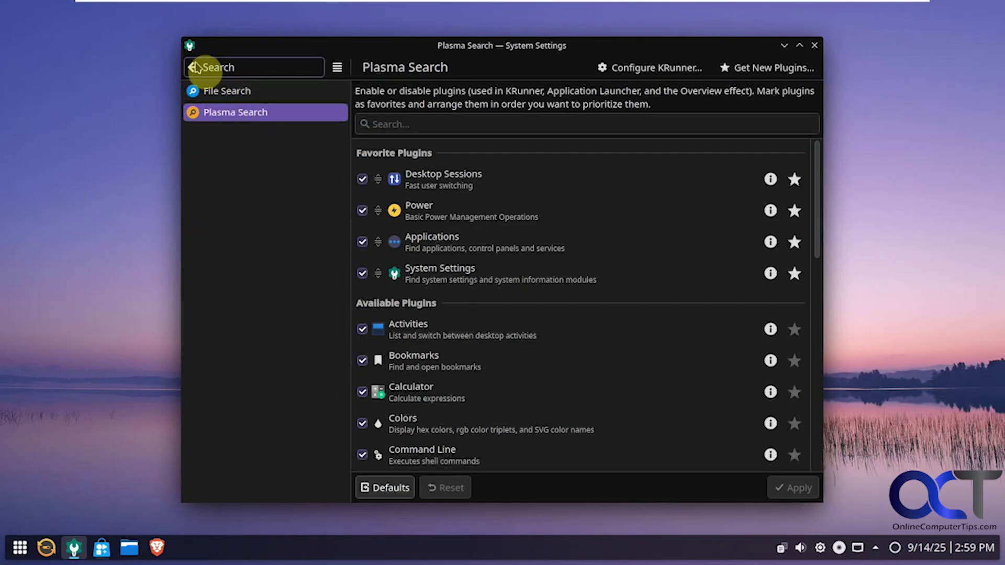
pyautogui.click(195, 67)
# - View the Screen Locking settings and AudioTube's application permissions
pyautogui.scroll(-3, 299, 332)
pyautogui.click(278, 359)
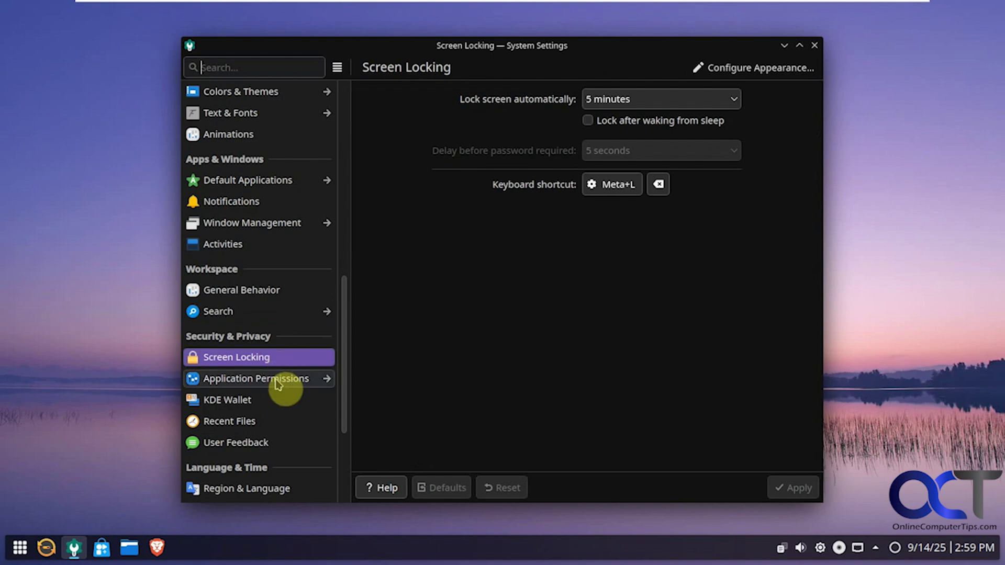
pyautogui.click(275, 381)
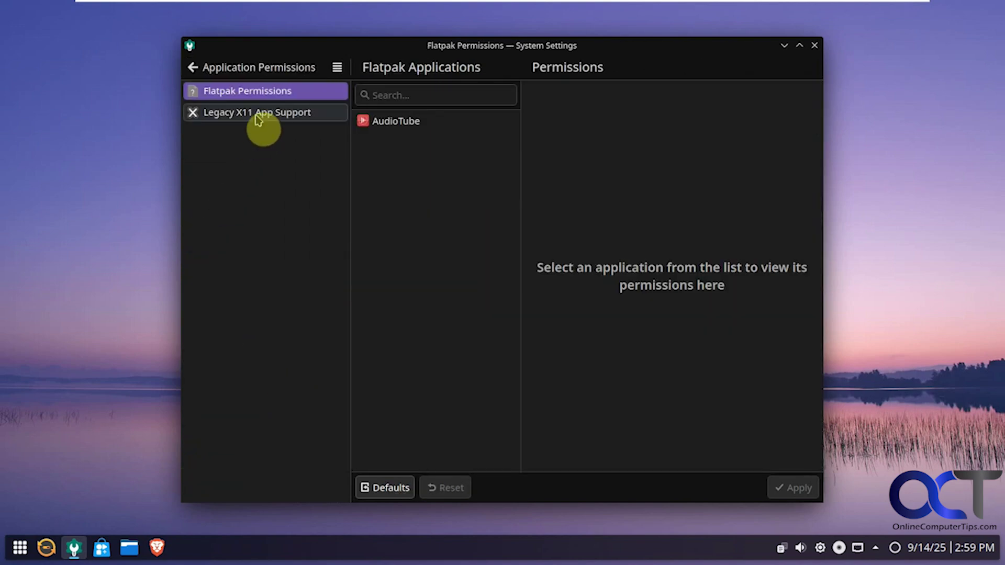
pyautogui.click(381, 125)
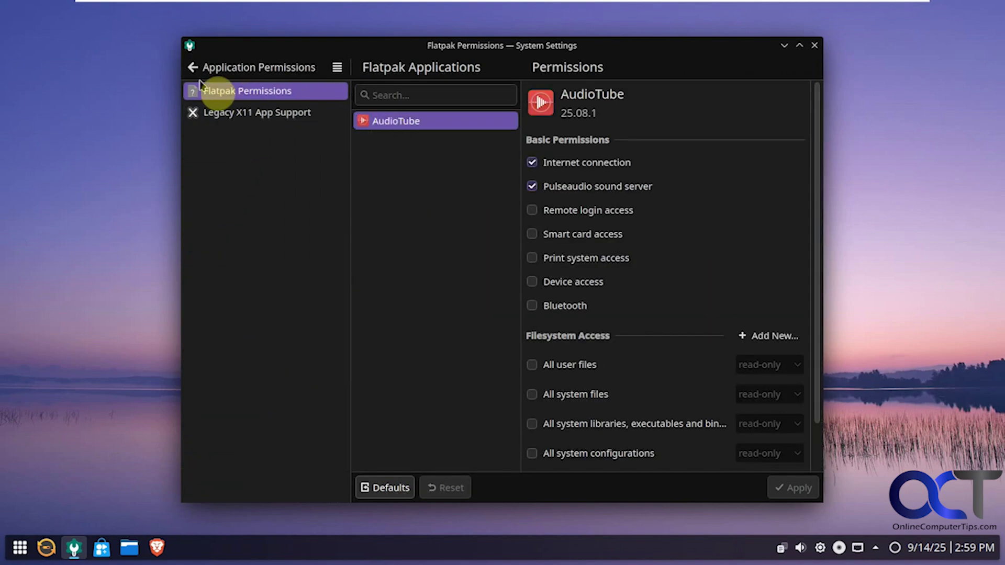
pyautogui.click(253, 68)
# - Look at the KDE Wallet preferences, then show About this System
pyautogui.click(244, 408)
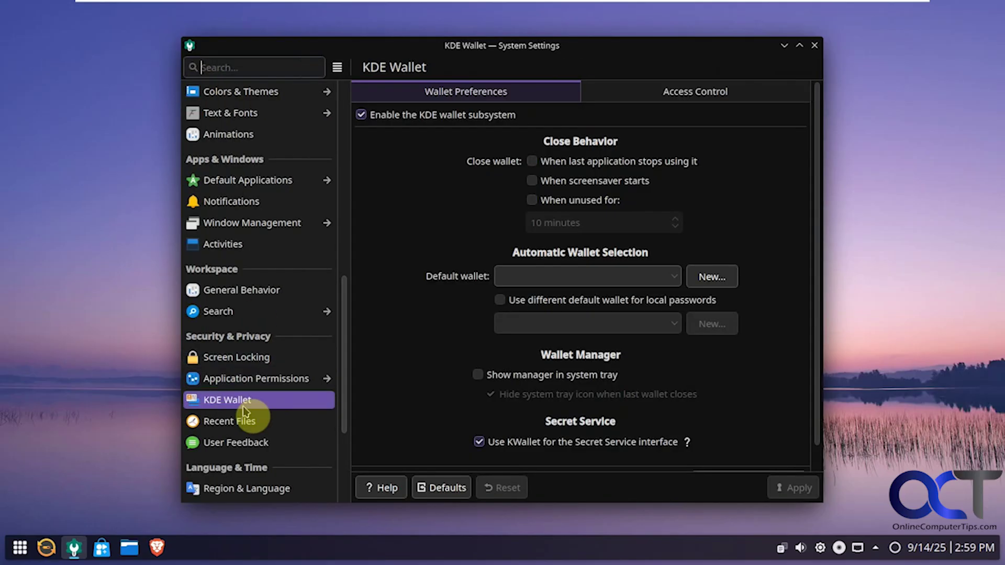
pyautogui.scroll(-4, 285, 419)
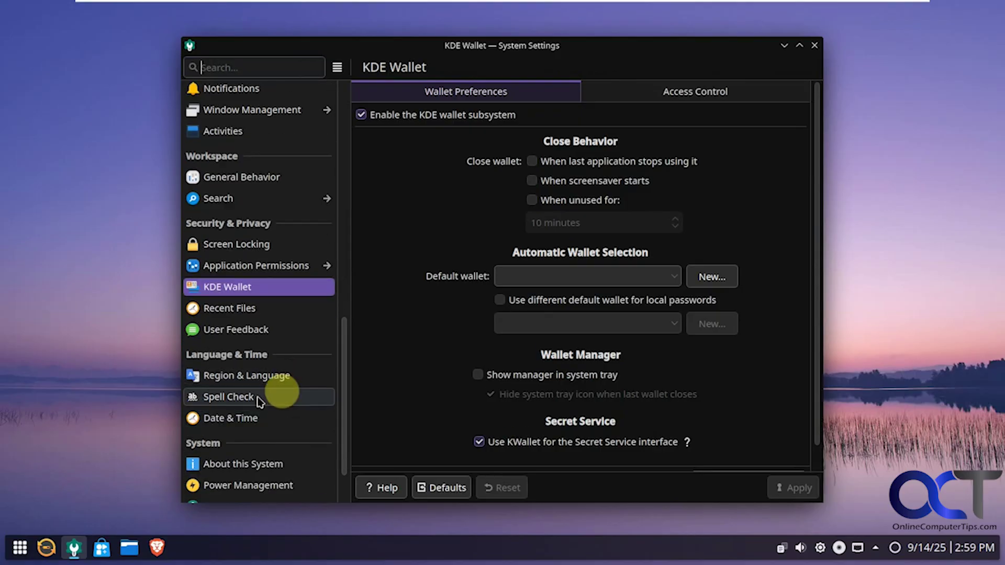
pyautogui.scroll(-1, 259, 419)
pyautogui.scroll(-1, 259, 421)
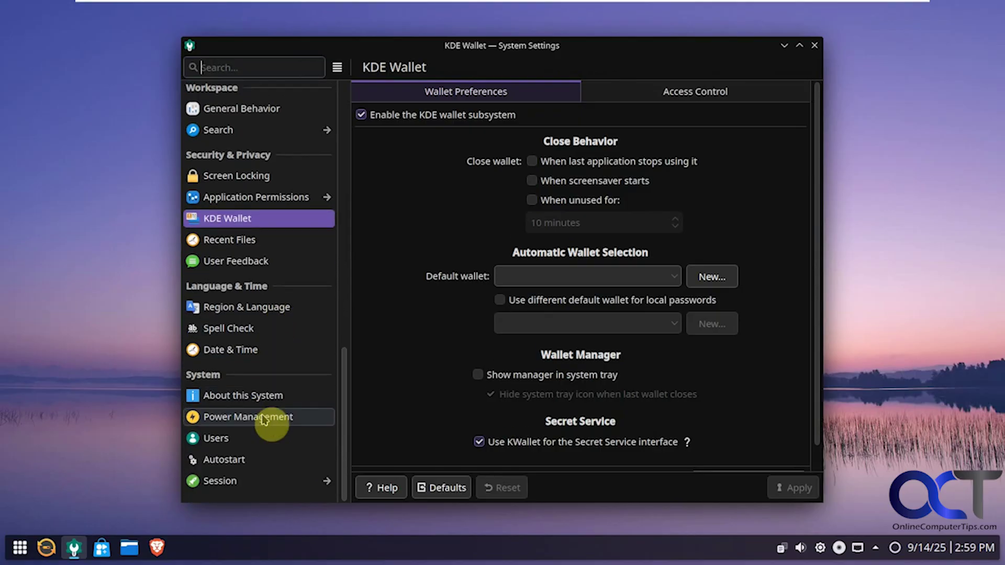
pyautogui.click(265, 400)
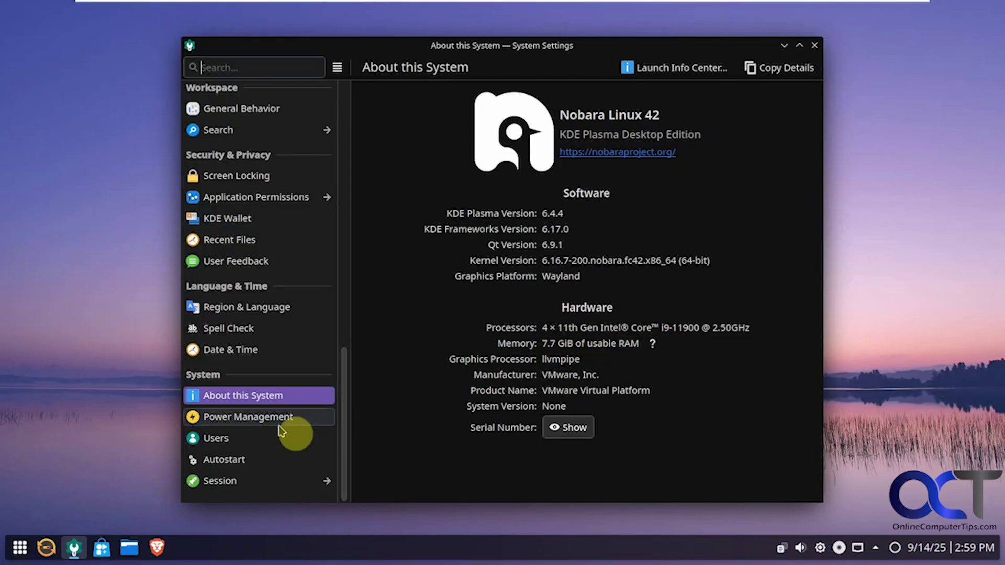
# - View Power Management, then the Users new-account form, leaving account type as Standard
pyautogui.click(253, 438)
pyautogui.click(246, 421)
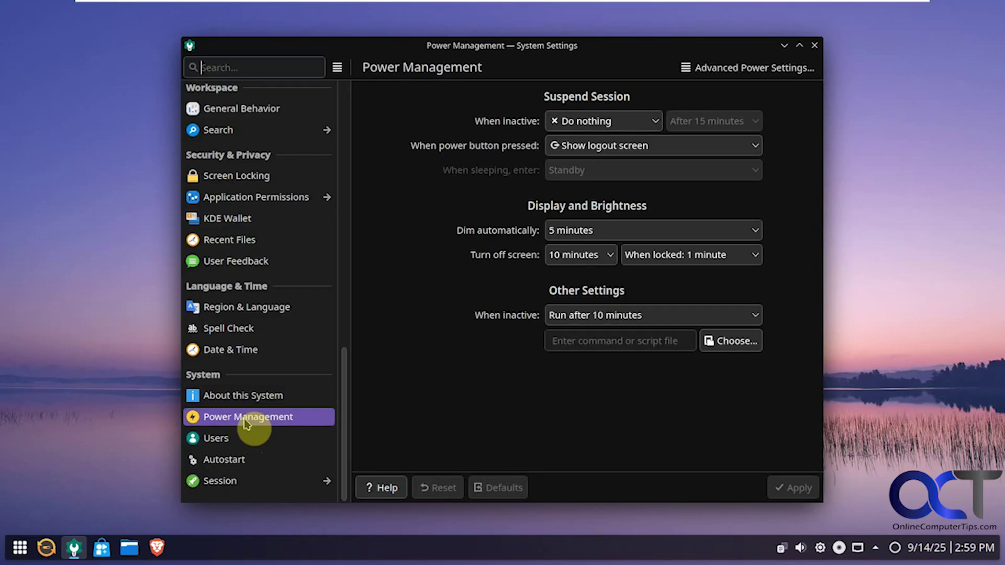
pyautogui.click(245, 440)
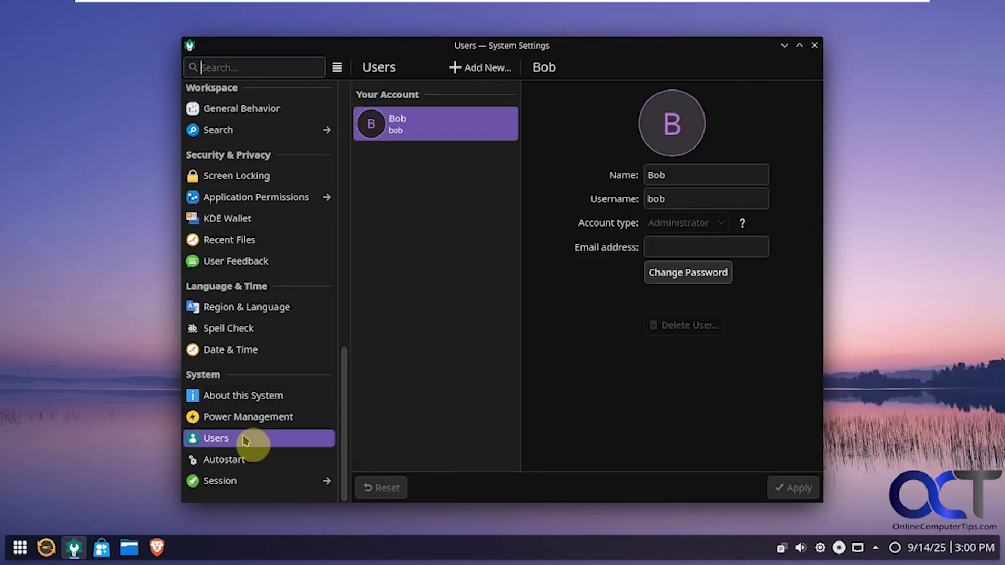
pyautogui.click(492, 68)
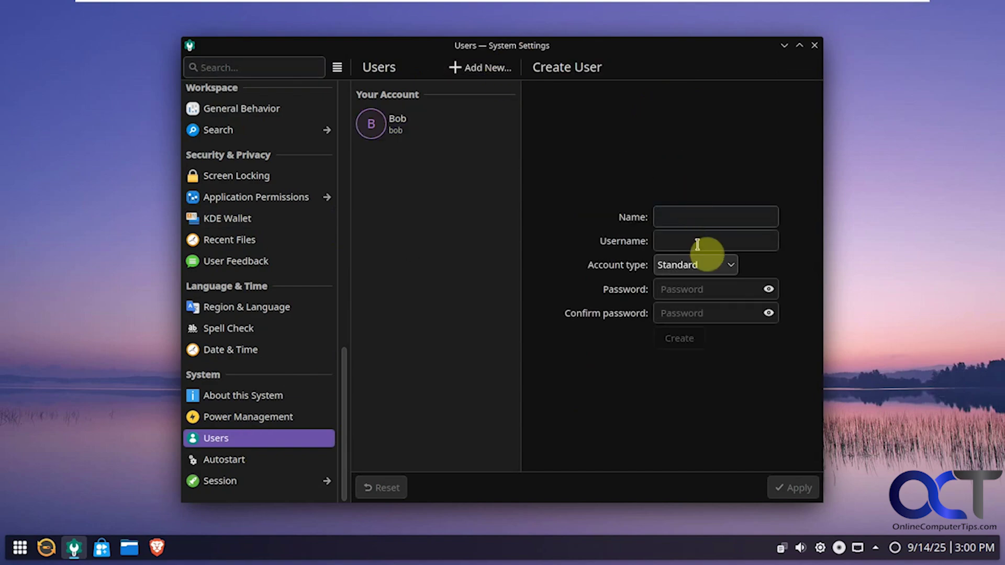
pyautogui.click(706, 265)
pyautogui.click(710, 267)
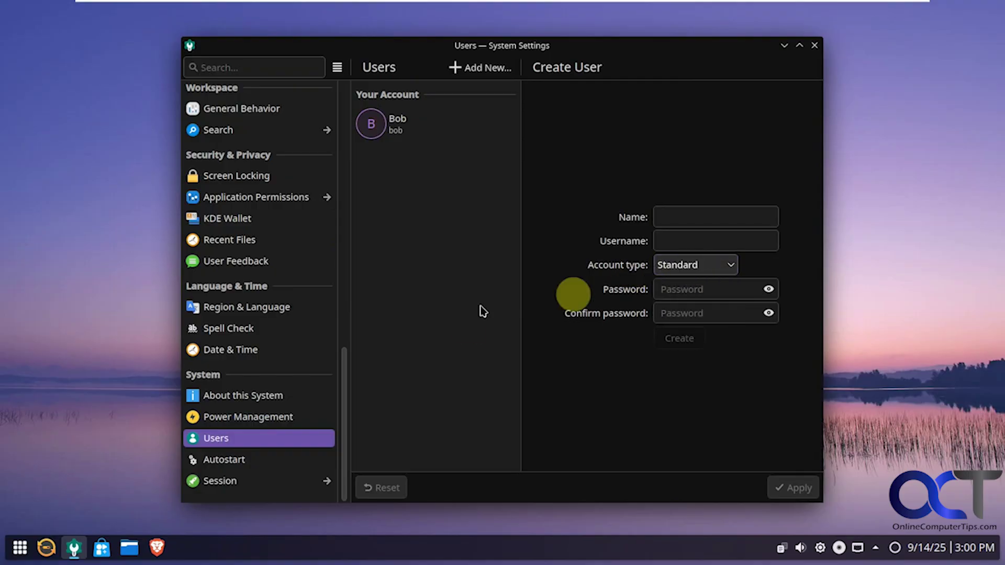
# - Look at the Autostart and Session pages, then close System Settings
pyautogui.click(263, 459)
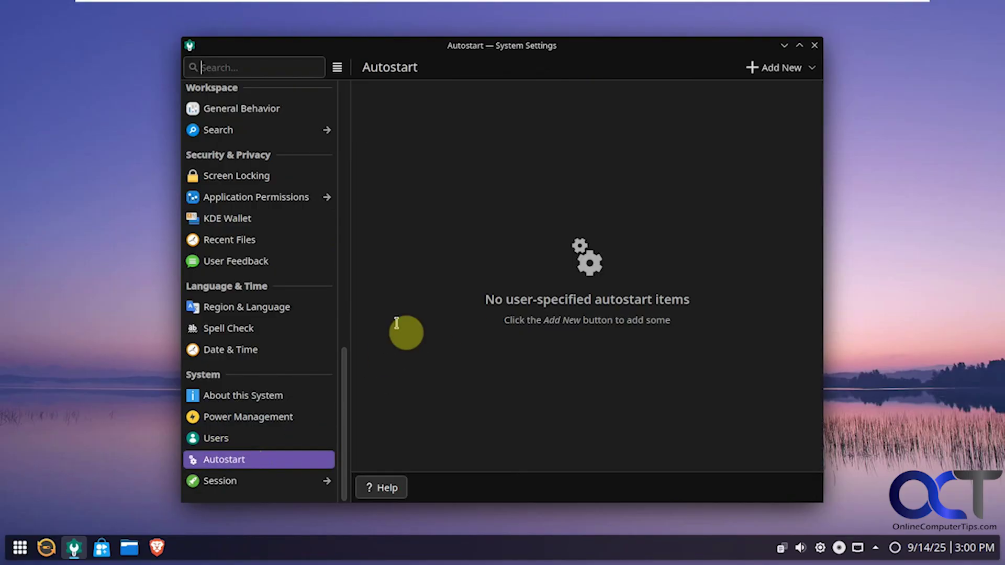
pyautogui.click(251, 479)
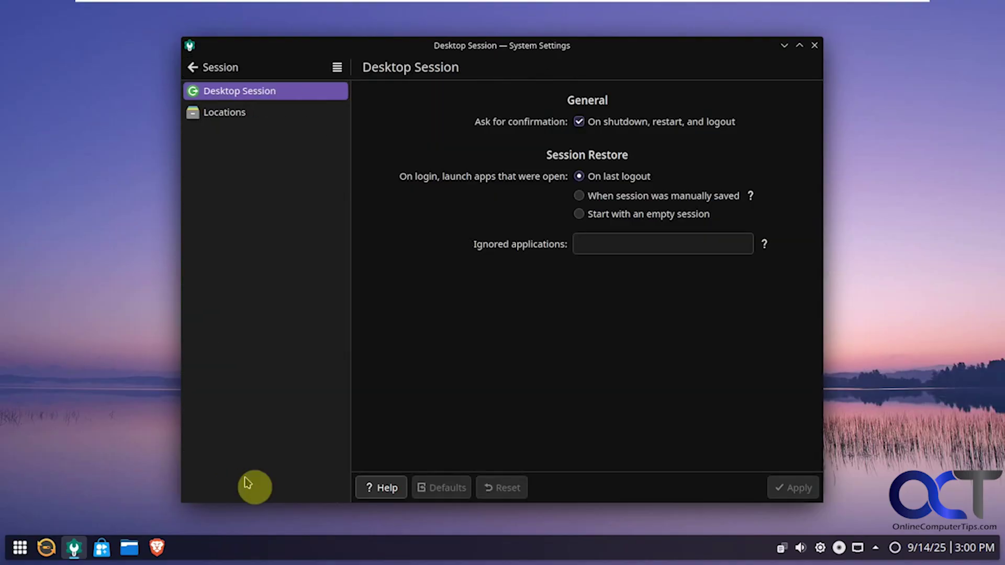
pyautogui.click(195, 67)
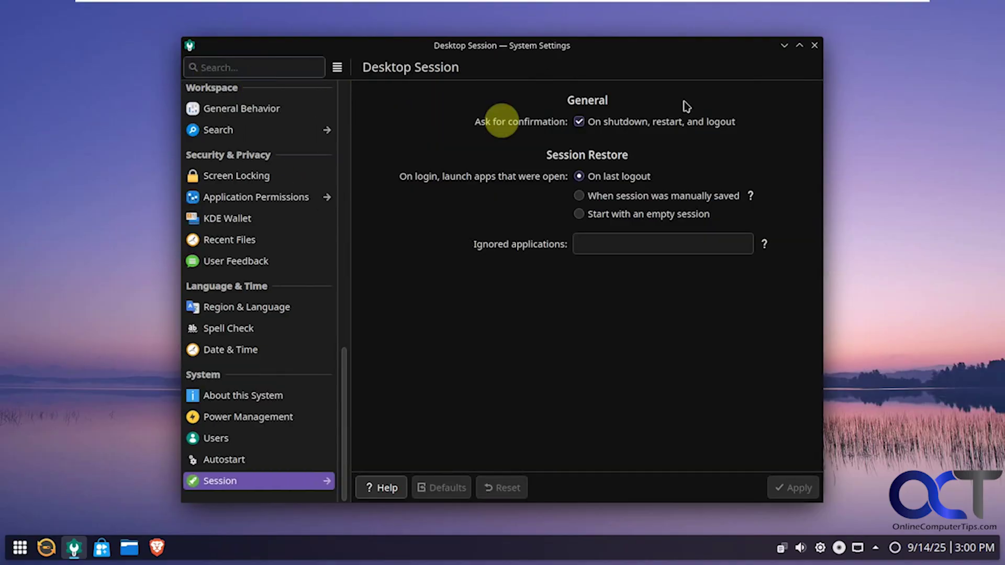
pyautogui.click(814, 45)
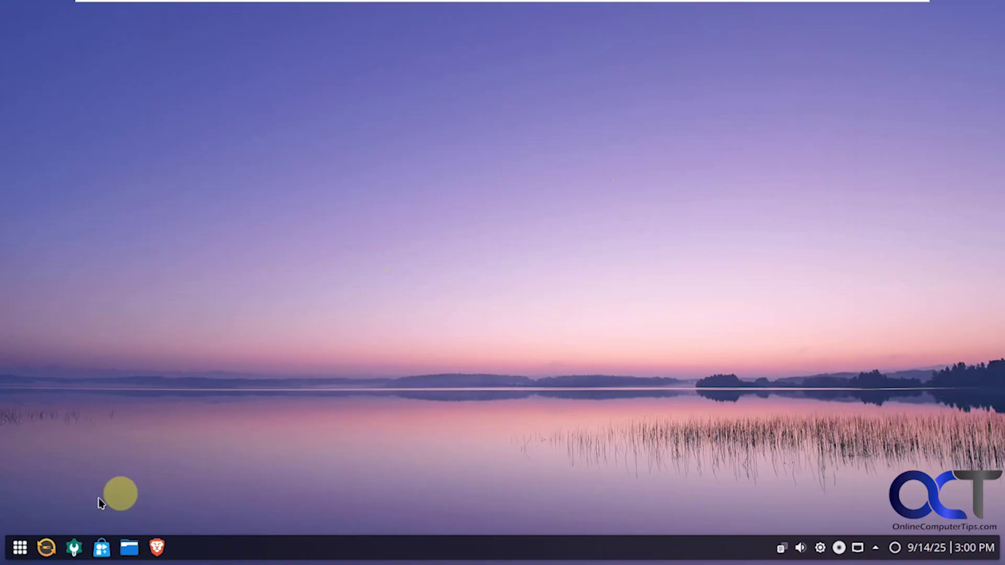
# - Open the application launcher, glance at its settings without changes, and reopen the launcher
pyautogui.click(19, 550)
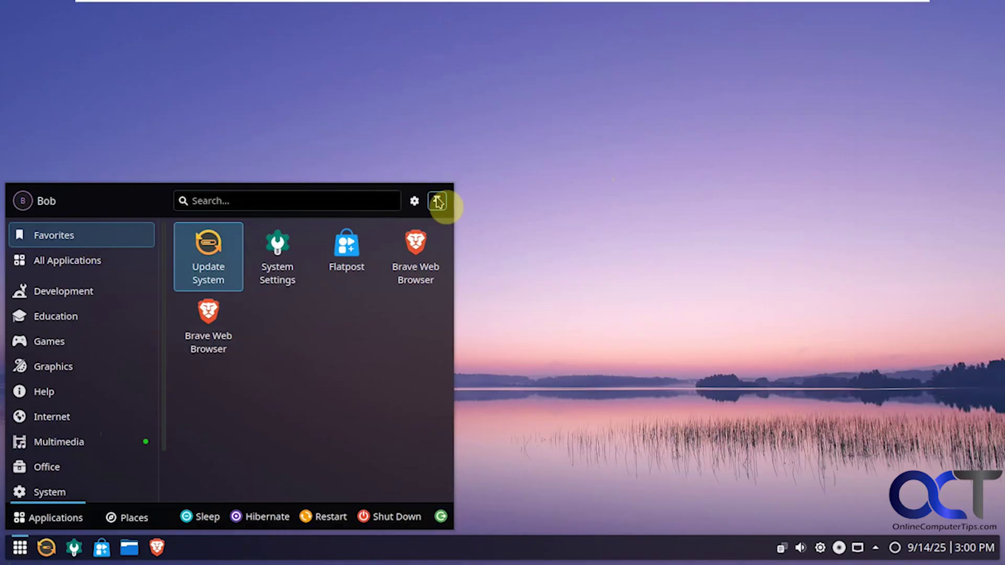
pyautogui.click(415, 203)
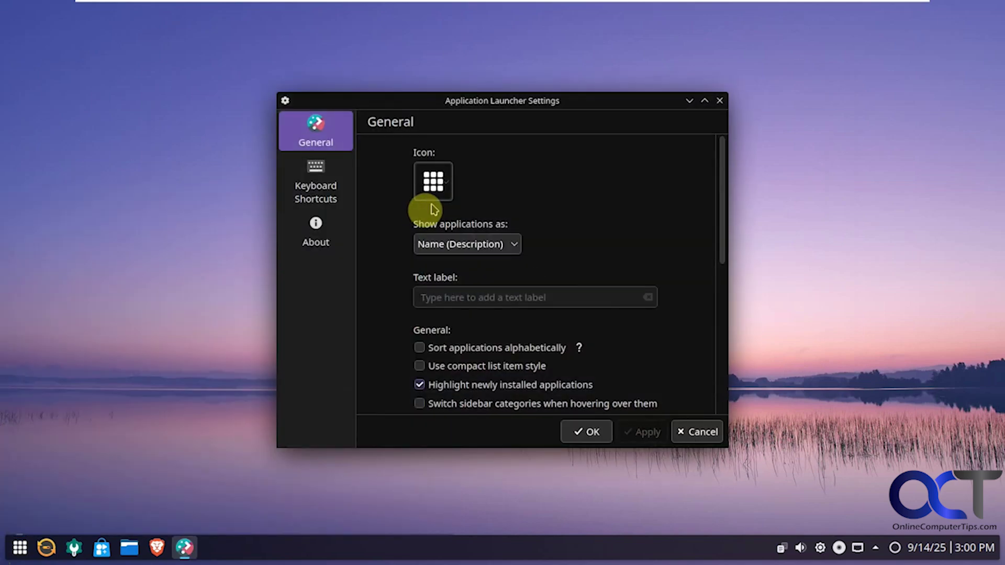
pyautogui.click(696, 432)
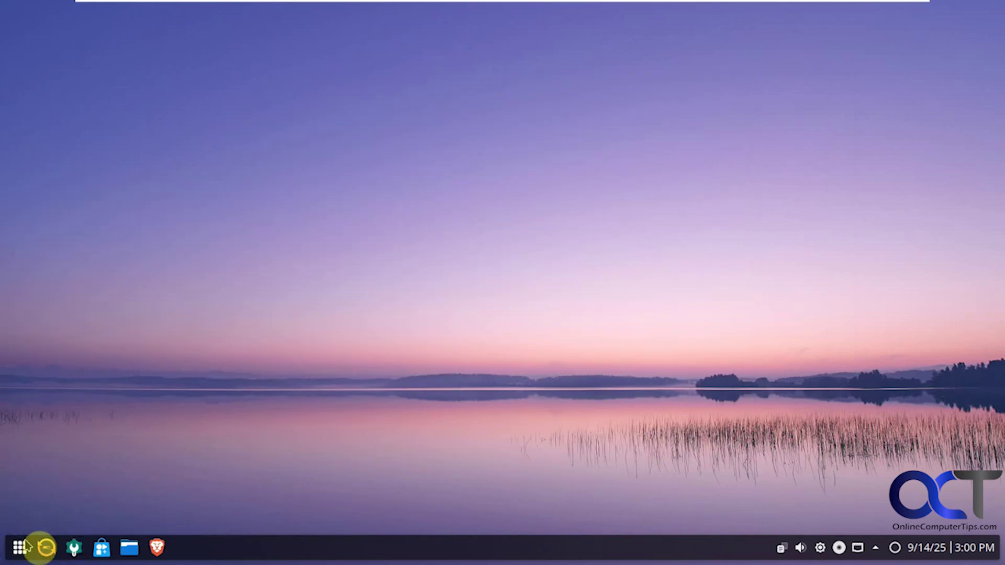
pyautogui.click(21, 548)
# - Show All Applications, then the Education, Games and Graphics categories
pyautogui.click(77, 262)
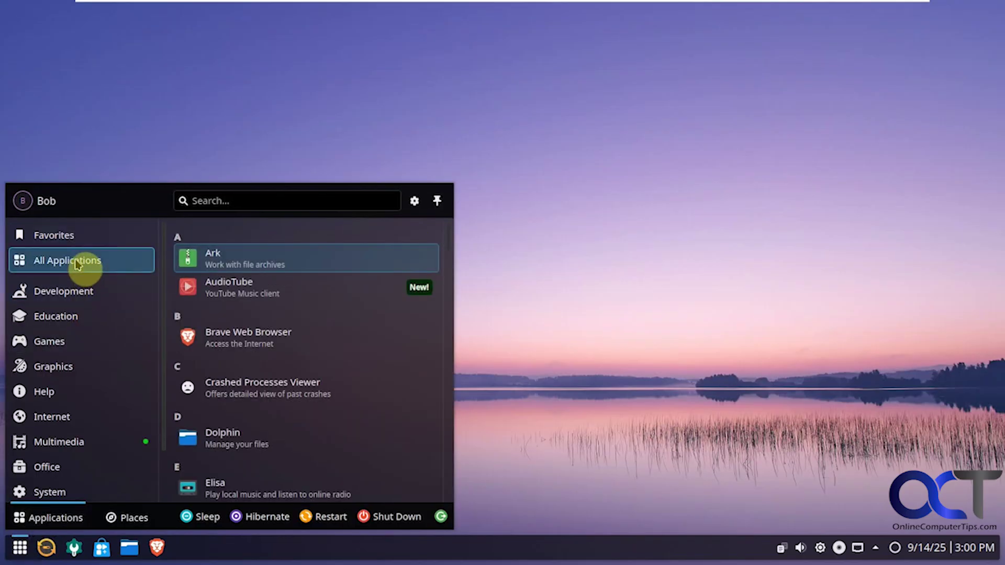
pyautogui.scroll(-5, 280, 309)
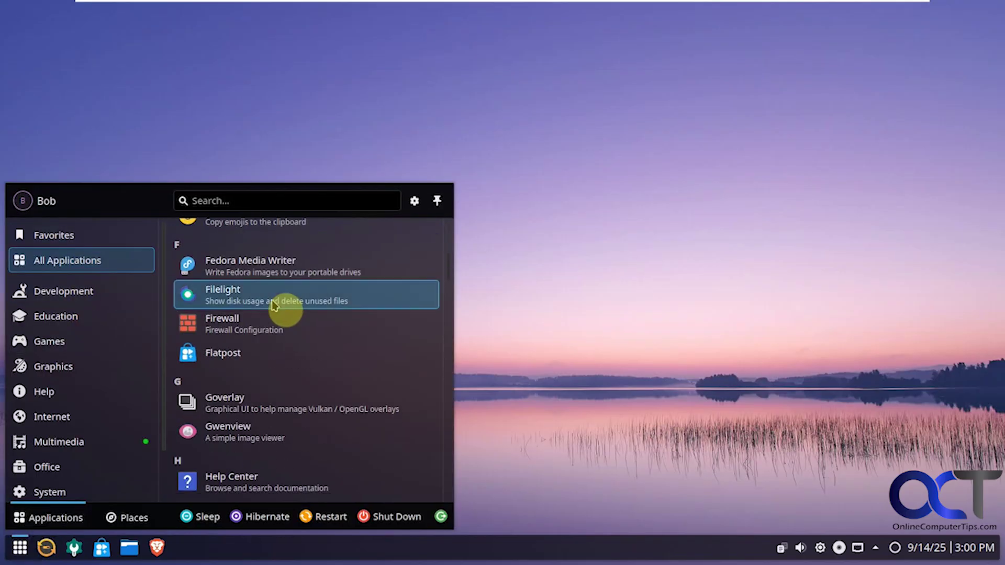
pyautogui.click(73, 320)
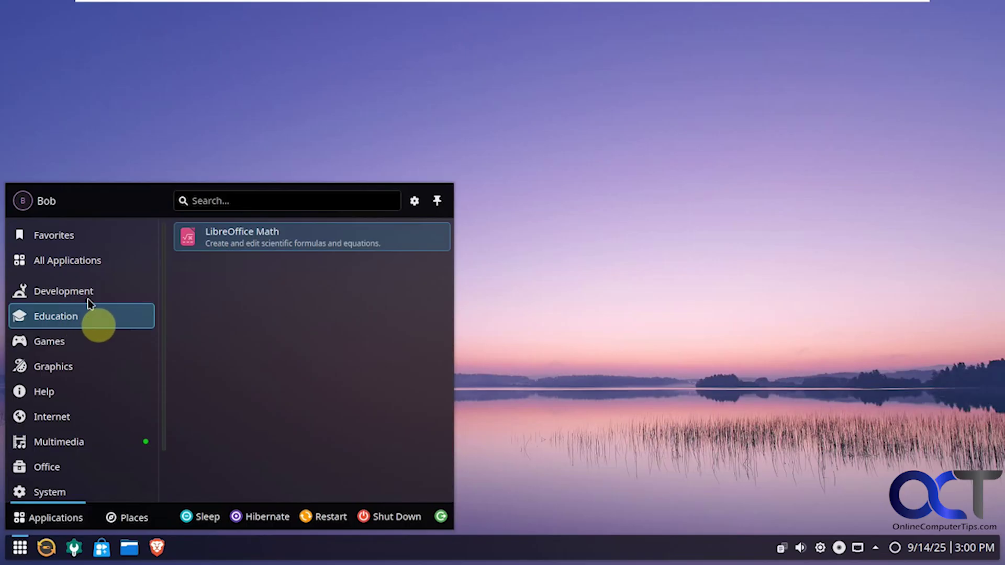
pyautogui.click(79, 263)
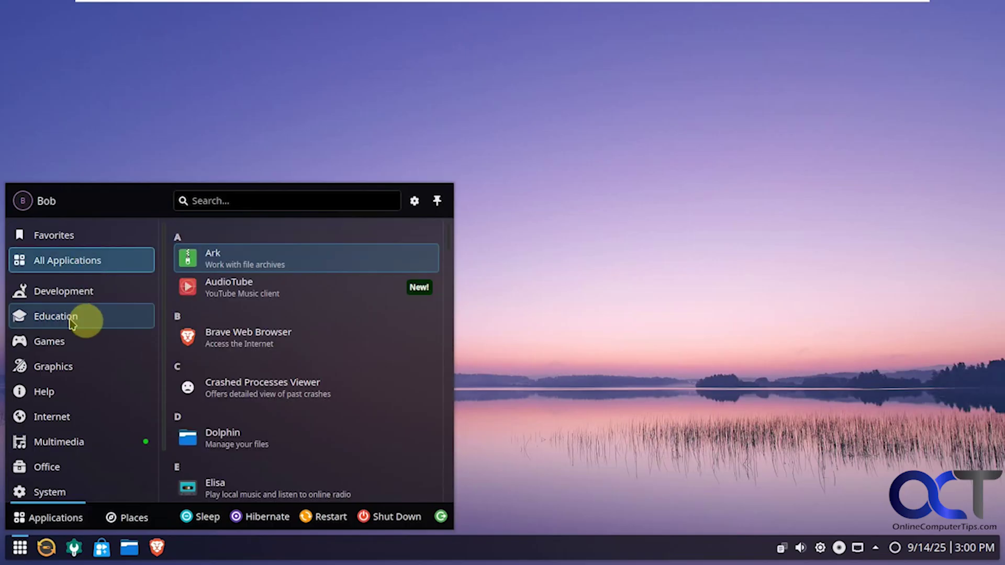
pyautogui.click(69, 344)
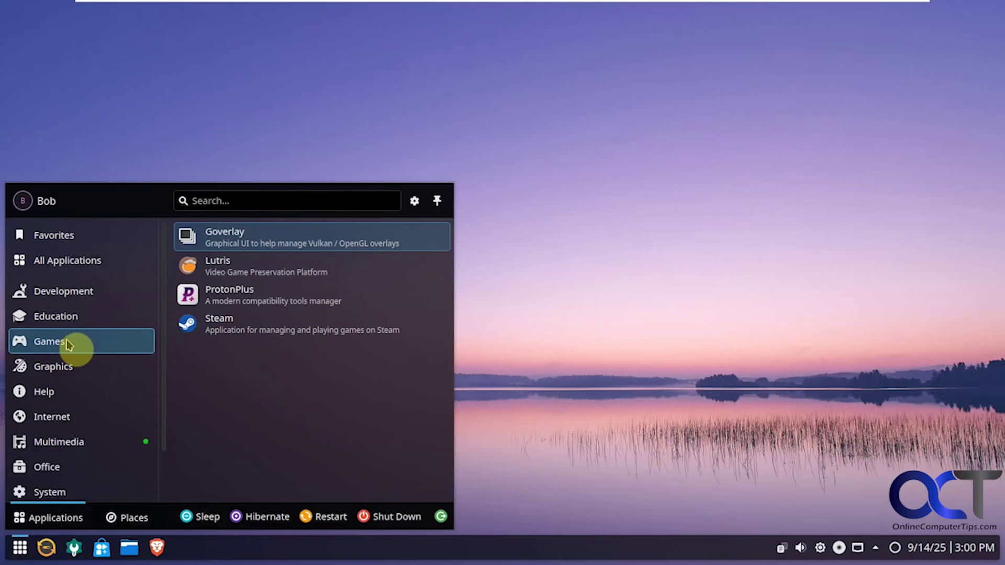
pyautogui.click(68, 368)
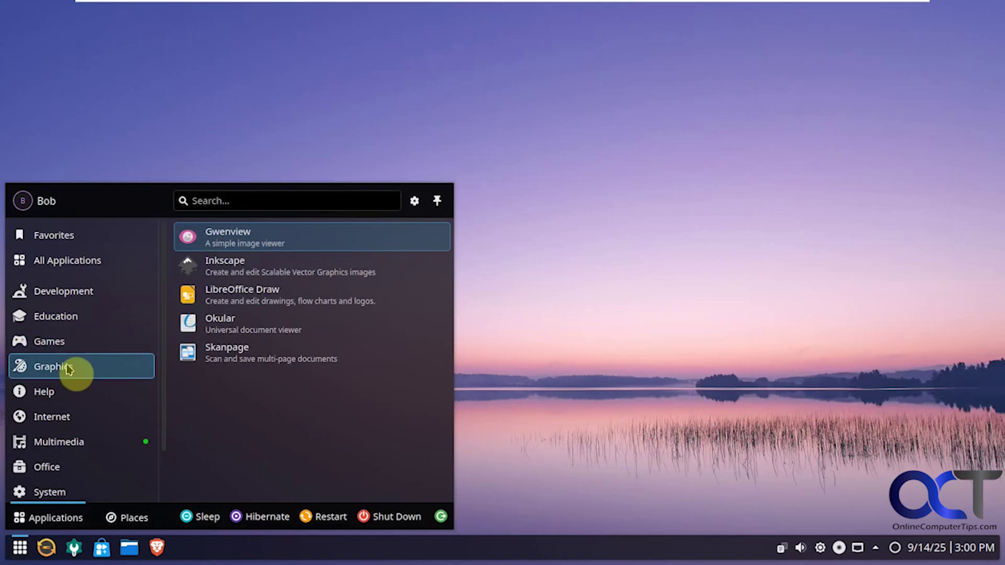
# - Browse the Internet, Multimedia, Office and System categories, scrolling through the System apps
pyautogui.click(68, 419)
pyautogui.scroll(-1, 76, 416)
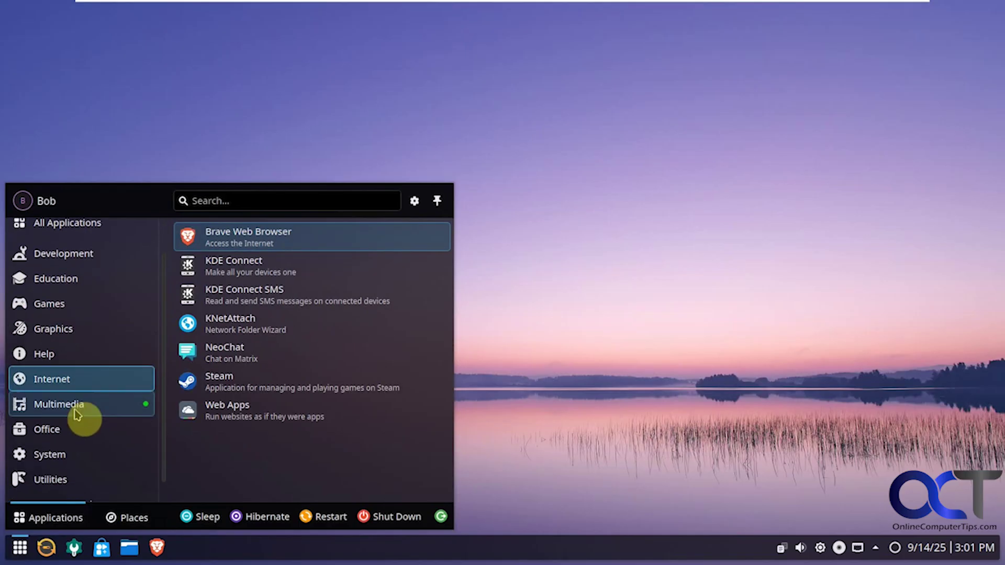
pyautogui.click(78, 405)
pyautogui.click(74, 429)
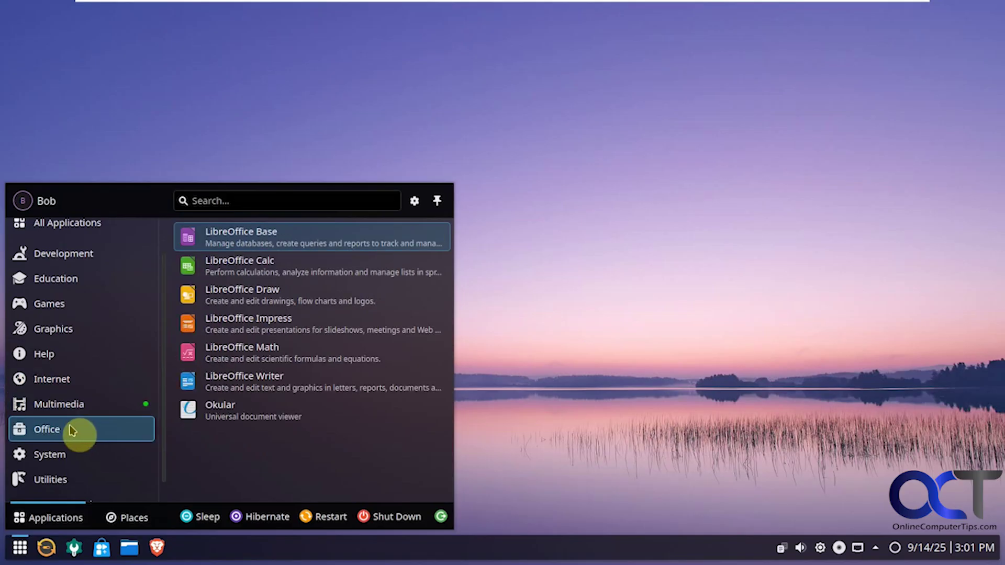
pyautogui.click(71, 456)
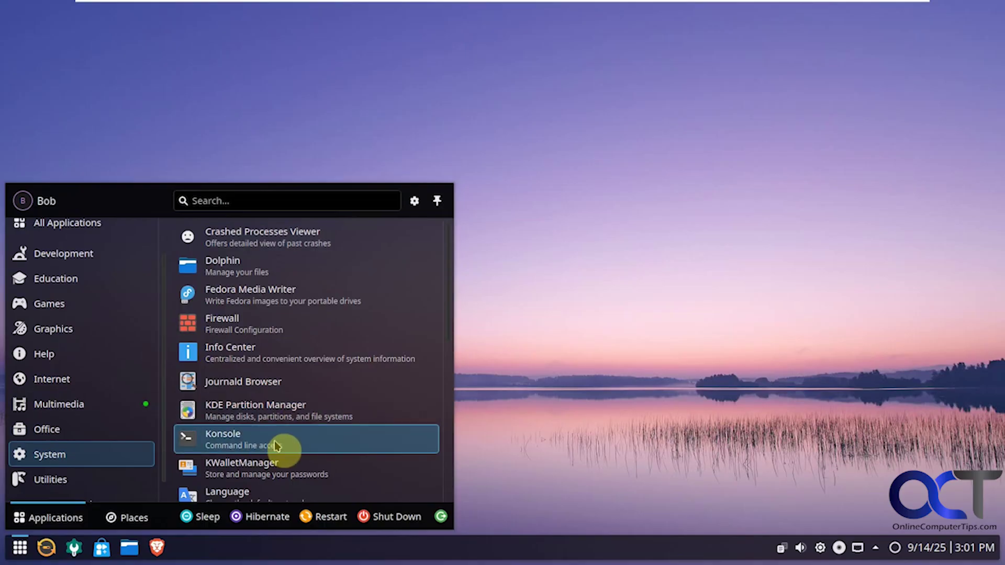
pyautogui.scroll(-5, 276, 446)
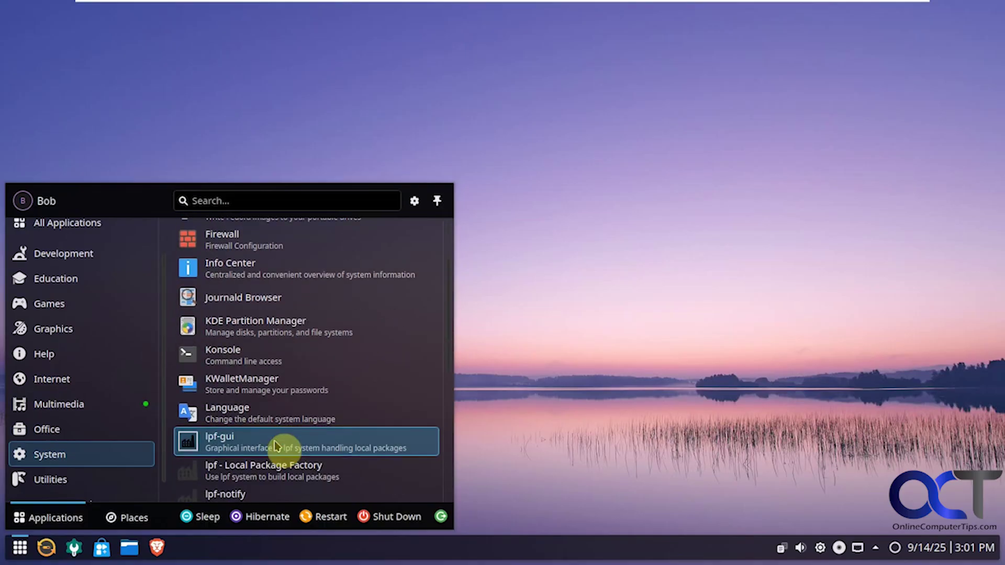
pyautogui.scroll(-4, 276, 446)
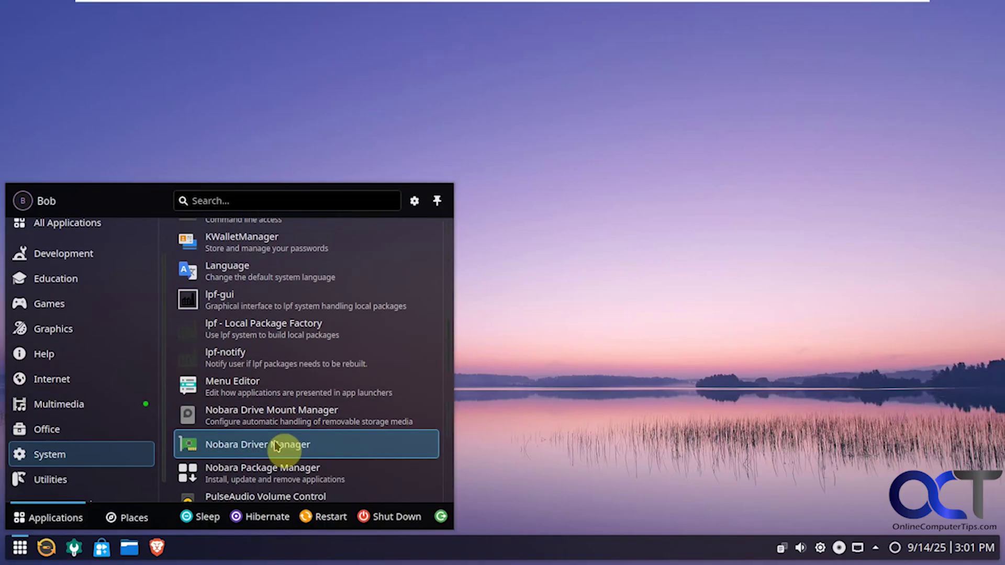
pyautogui.scroll(-5, 276, 446)
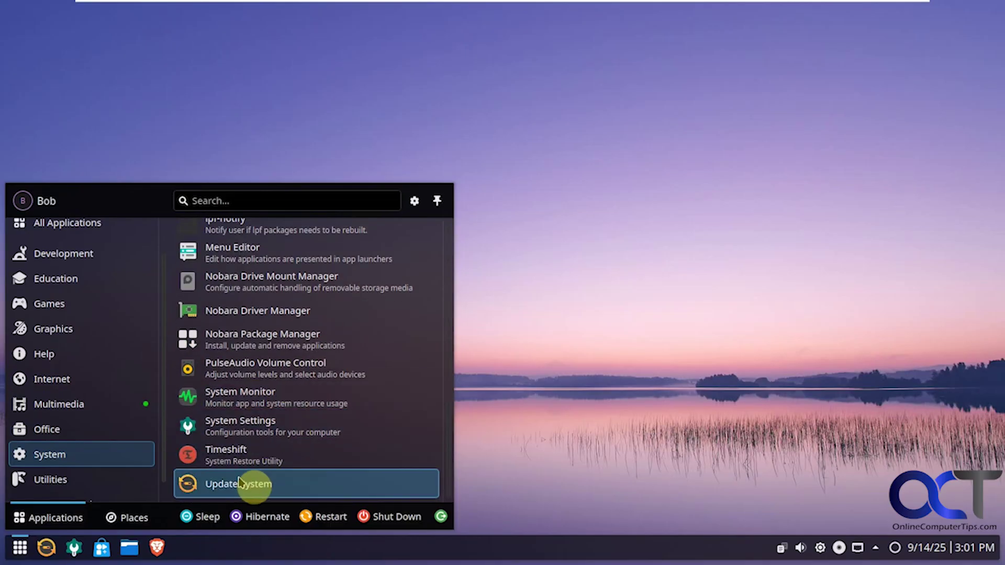
# - Show the Utilities category and scroll through its apps
pyautogui.click(105, 478)
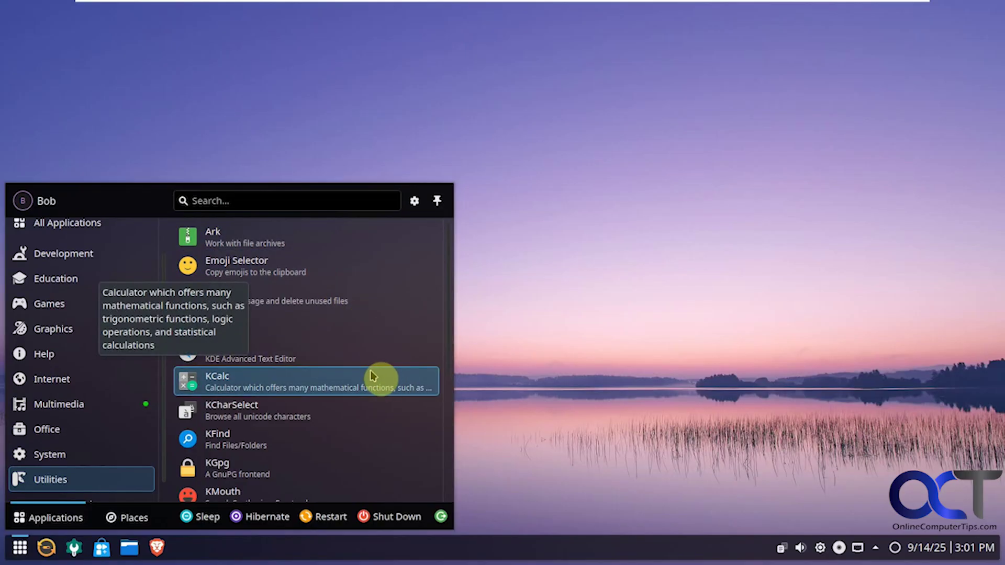
pyautogui.scroll(-3, 371, 370)
pyautogui.scroll(-4, 372, 378)
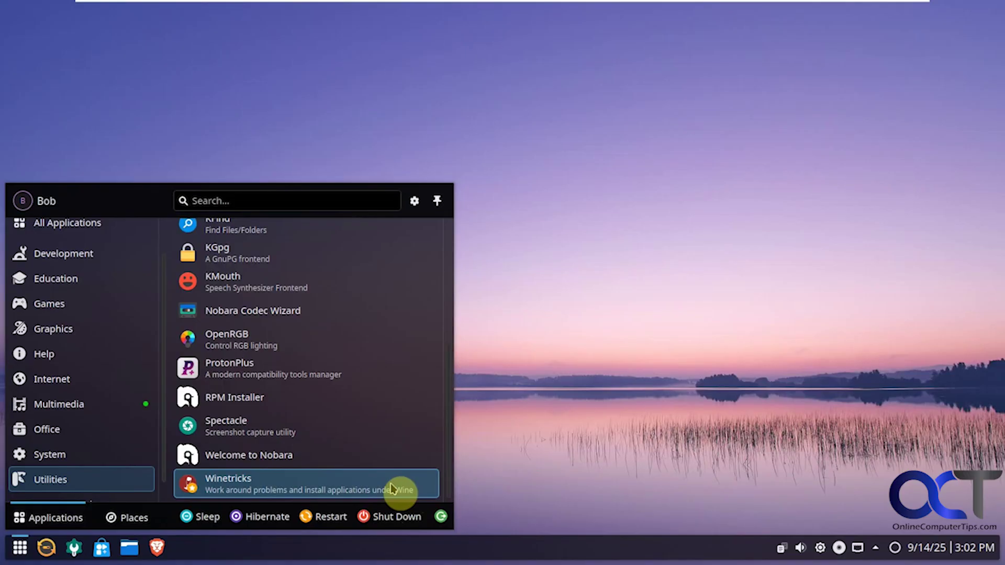
# - Click the empty desktop to dismiss the application launcher menu
pyautogui.click(558, 457)
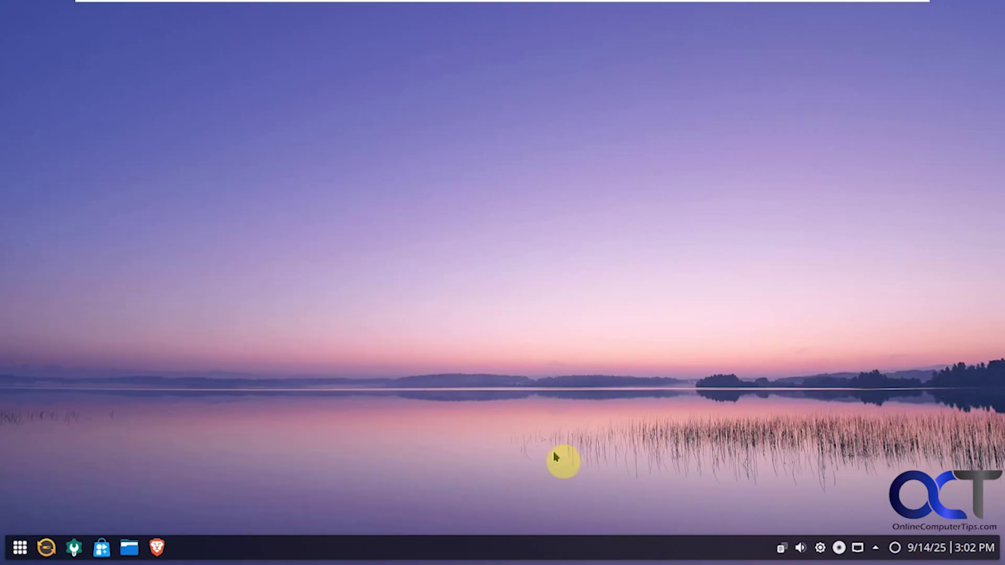